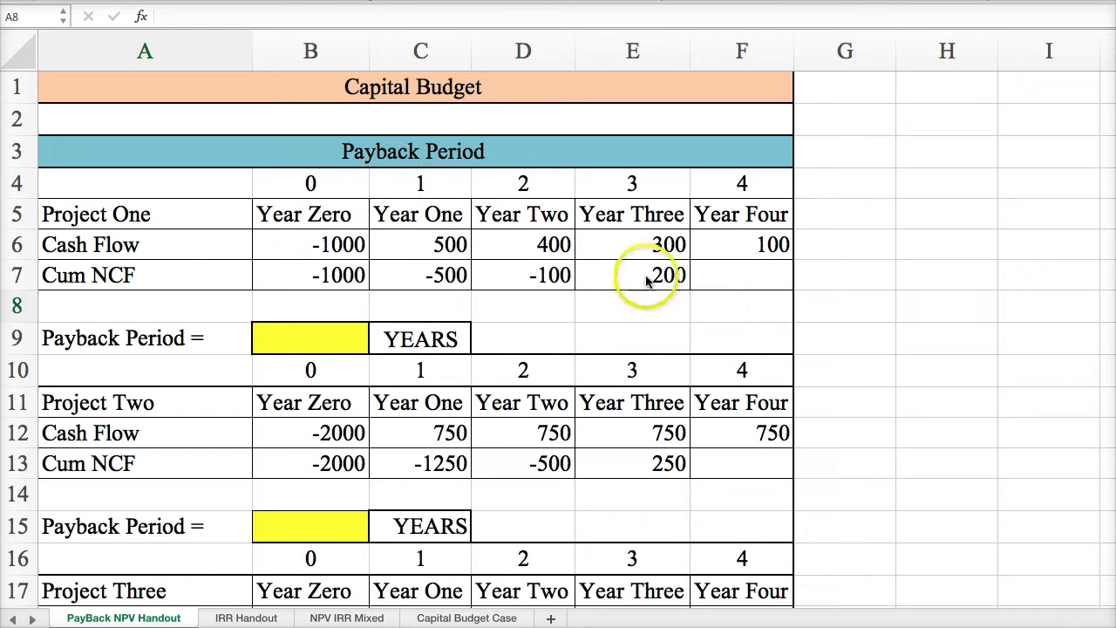
Enter 75000 in cell H4 and 4500 in cell H5 as a side calculation.
left_click(961, 184)
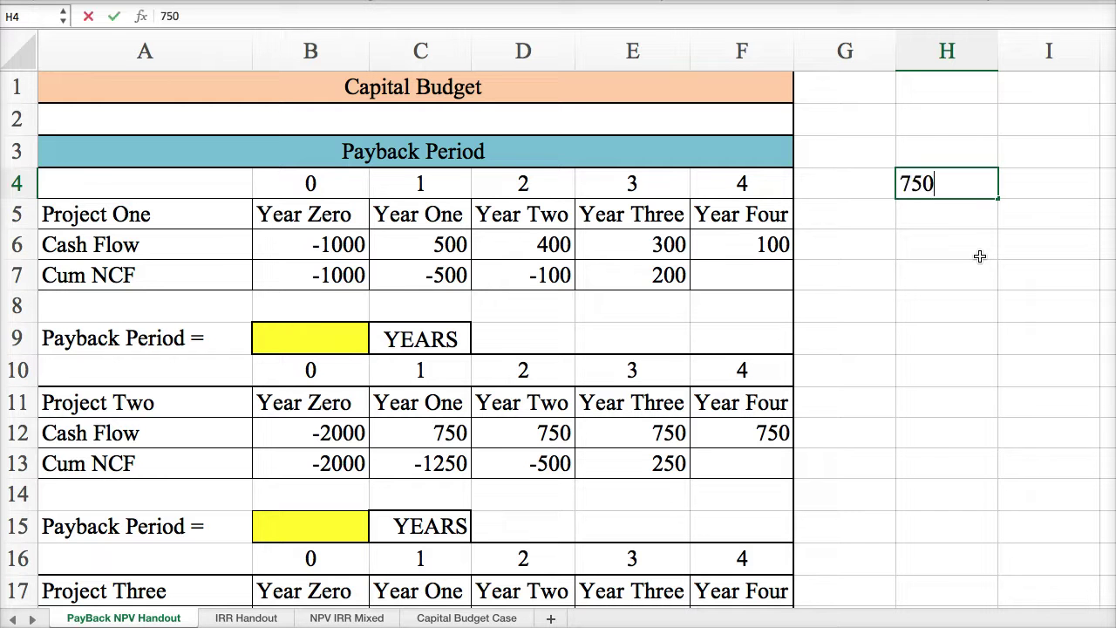
left_click(947, 226)
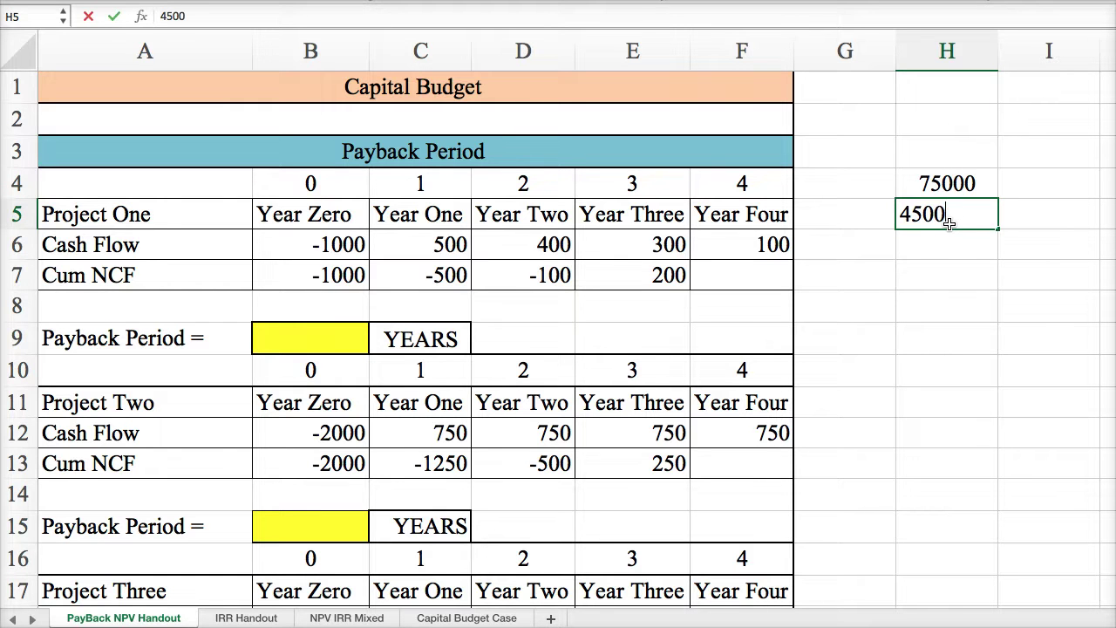
left_click(944, 242)
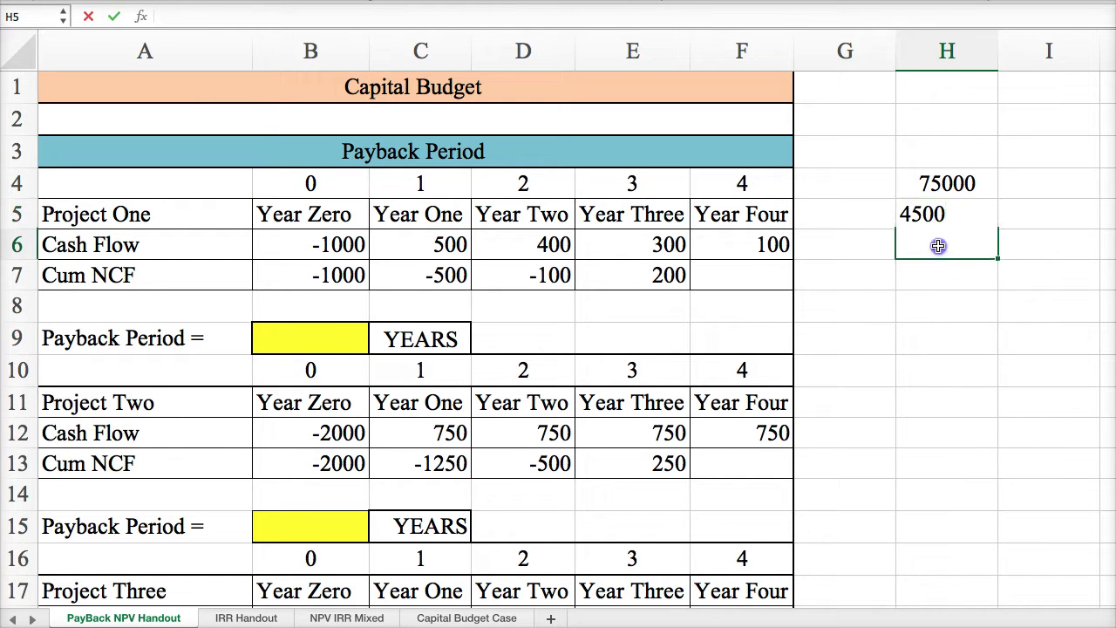
left_click(934, 216)
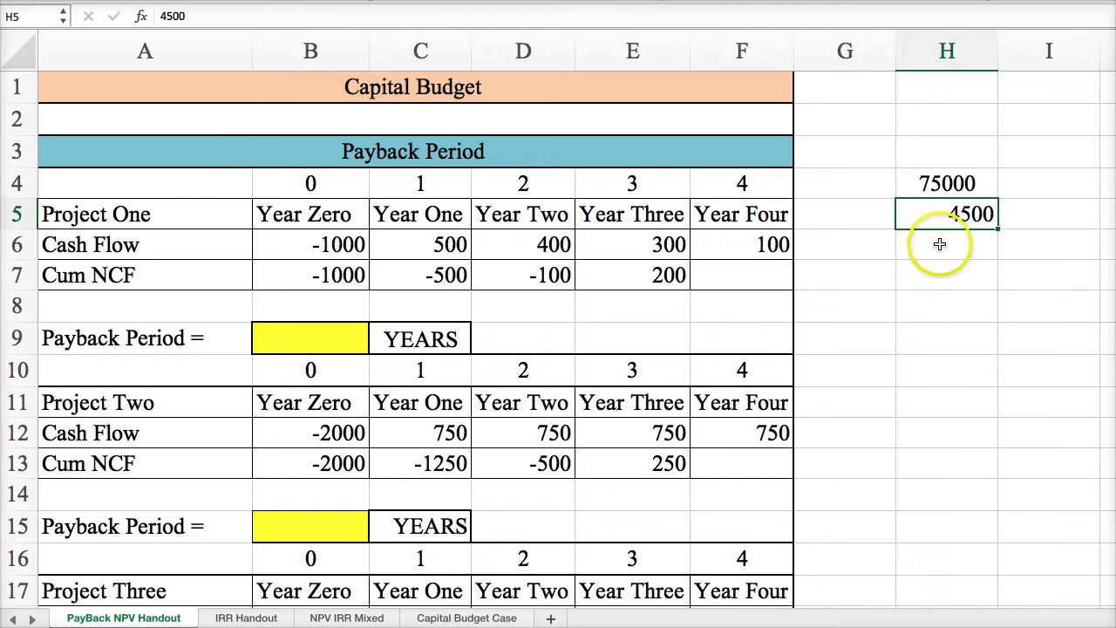
Enter the formula +H4/H5 in cell H6 to divide the amount in H4 by the one in H5.
left_click(938, 245)
type("+")
left_click(926, 188)
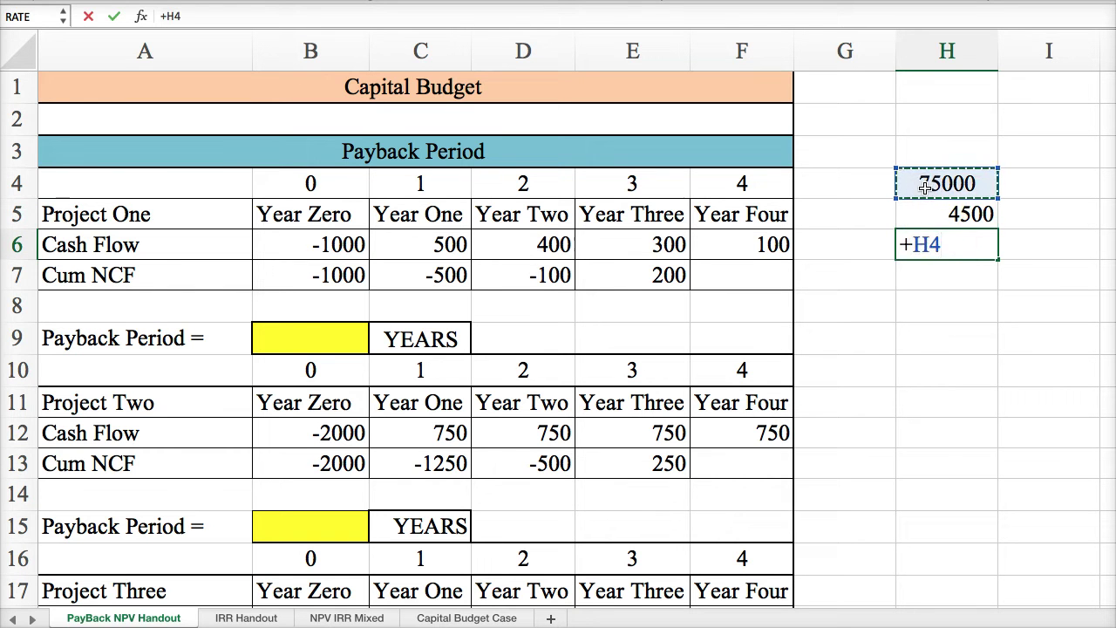
type("/")
left_click(928, 212)
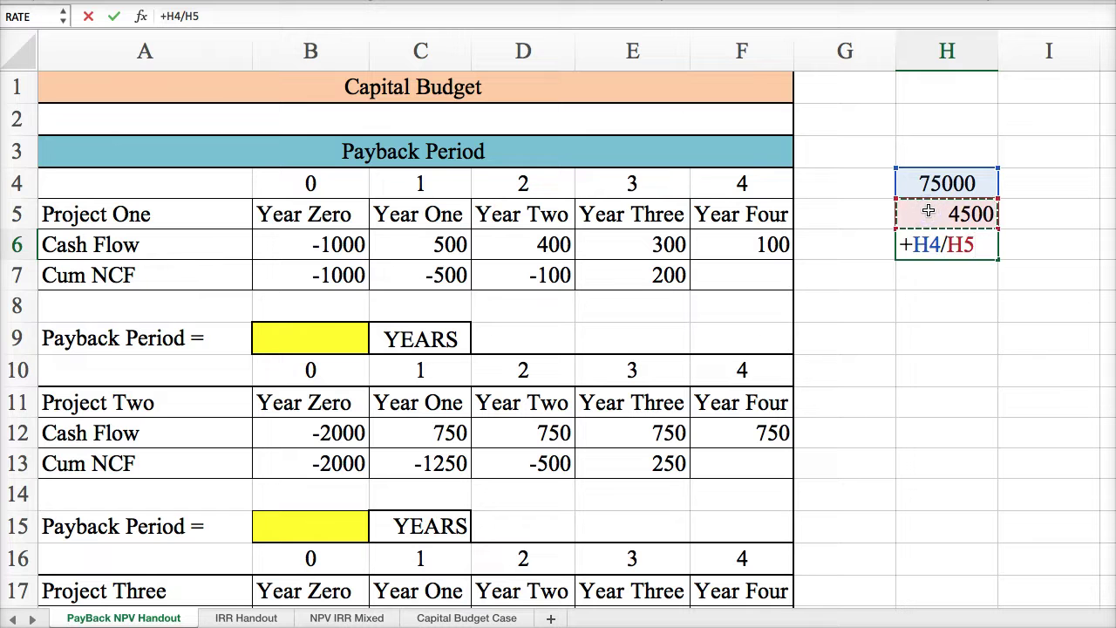
key("Return")
left_click(942, 245)
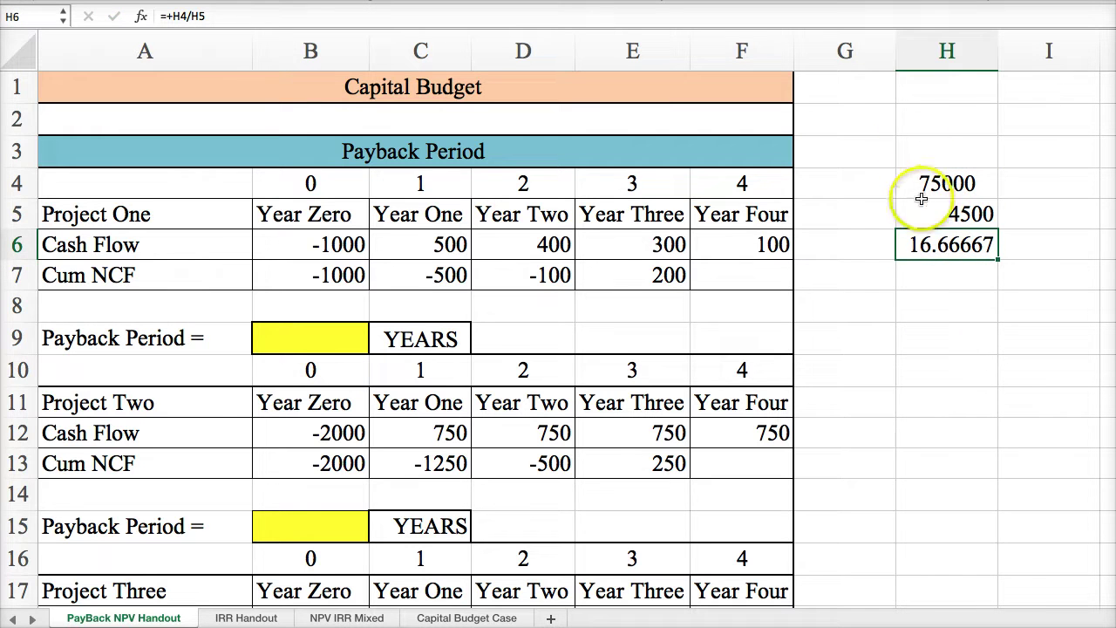
Try the divisors 5500, 7500 and 15000 one after another in cell H5.
left_click(924, 214)
type("55")
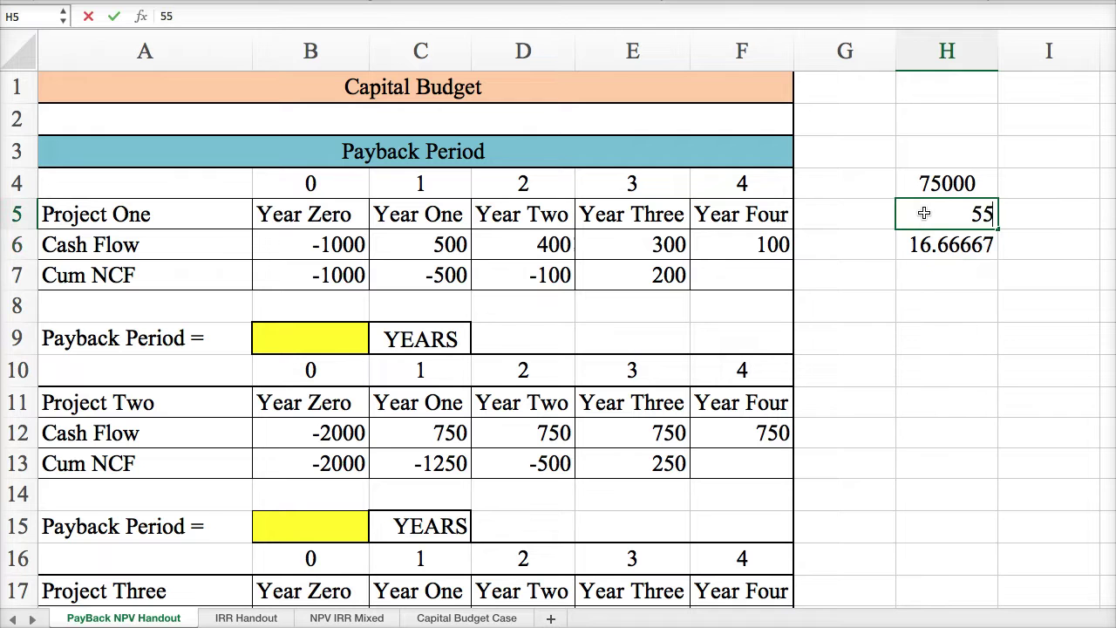
left_click(927, 305)
left_click(915, 213)
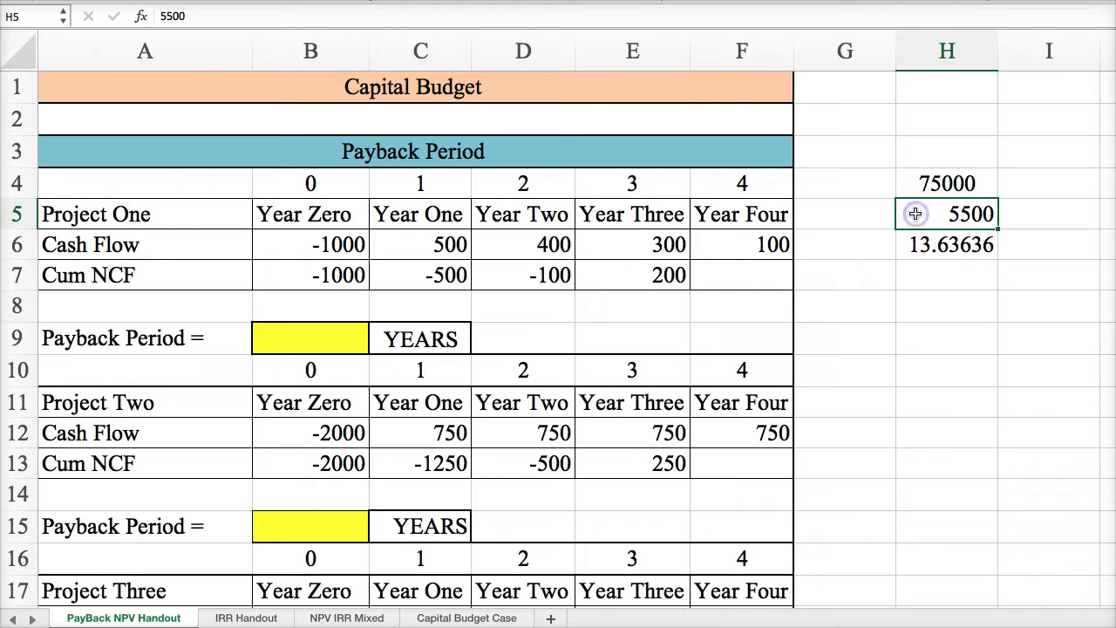
type("7500")
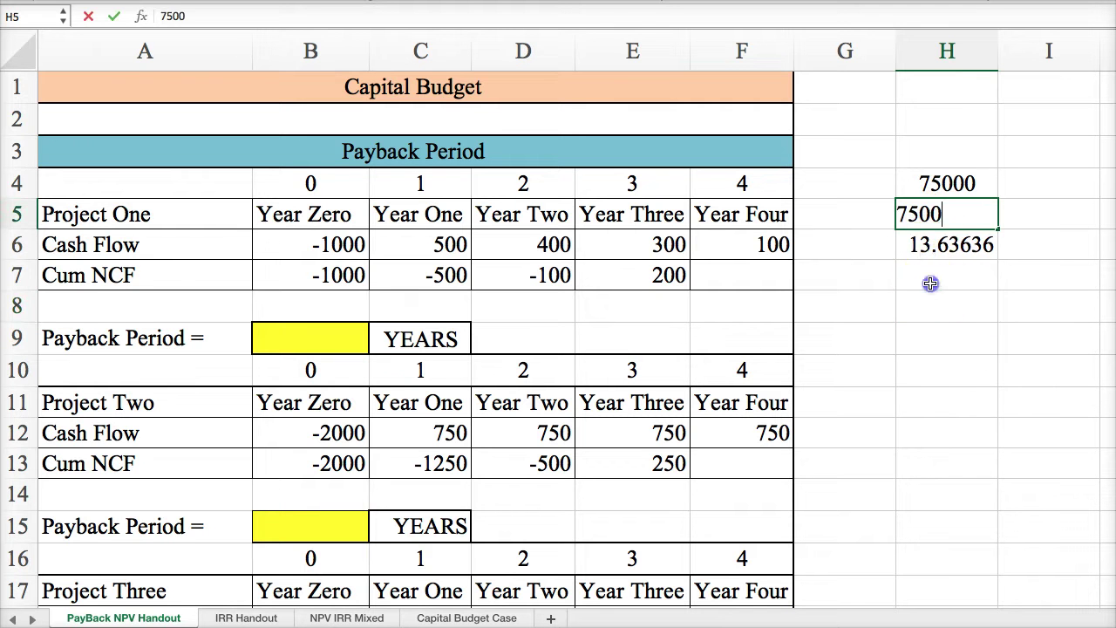
left_click(929, 277)
left_click(927, 217)
double_click(927, 217)
type("150")
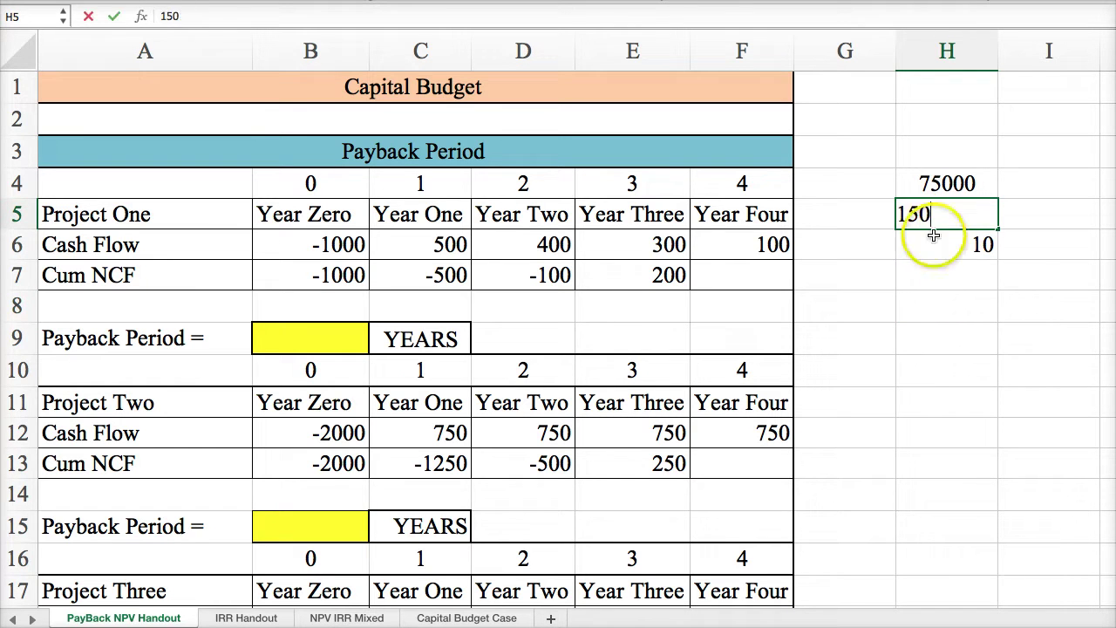
type("00")
left_click(938, 279)
Clear the side calculation in cells H4:H6.
left_click_drag(942, 179, 955, 251)
key("Delete")
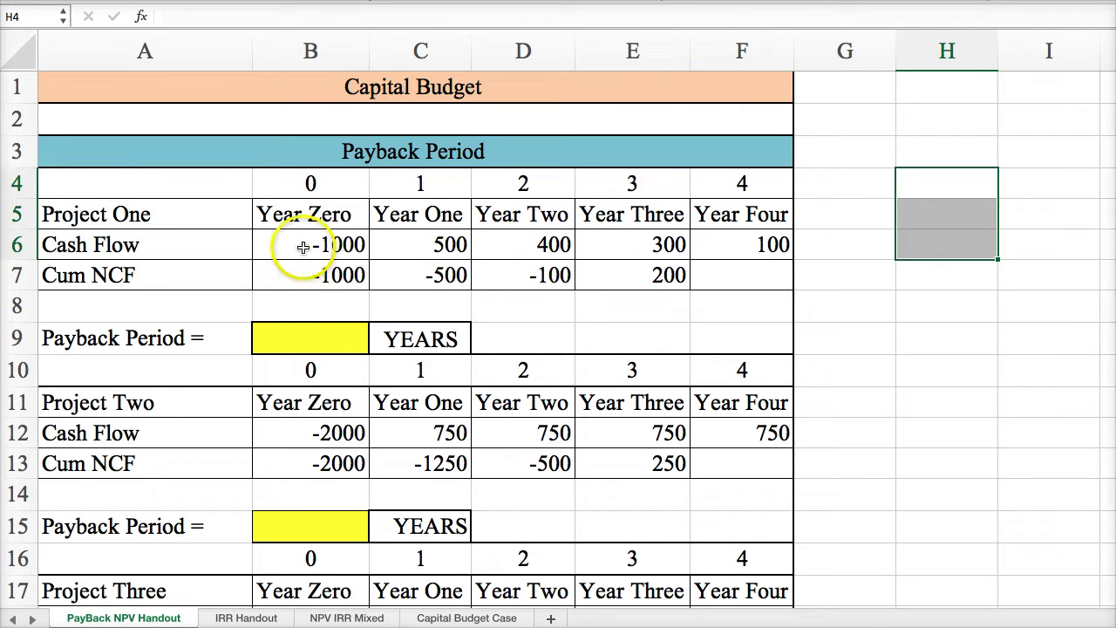
Clear Project One's Cum NCF entries for Years One to Three in C7:E7.
left_click_drag(302, 249, 743, 247)
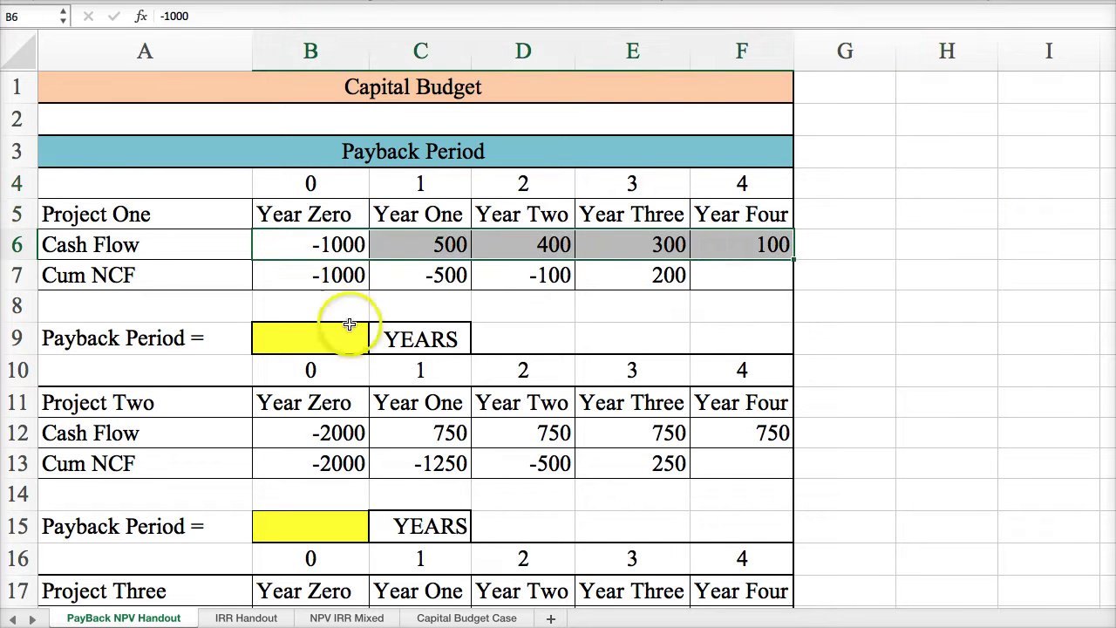
left_click(322, 336)
left_click_drag(413, 279, 633, 276)
key("Delete")
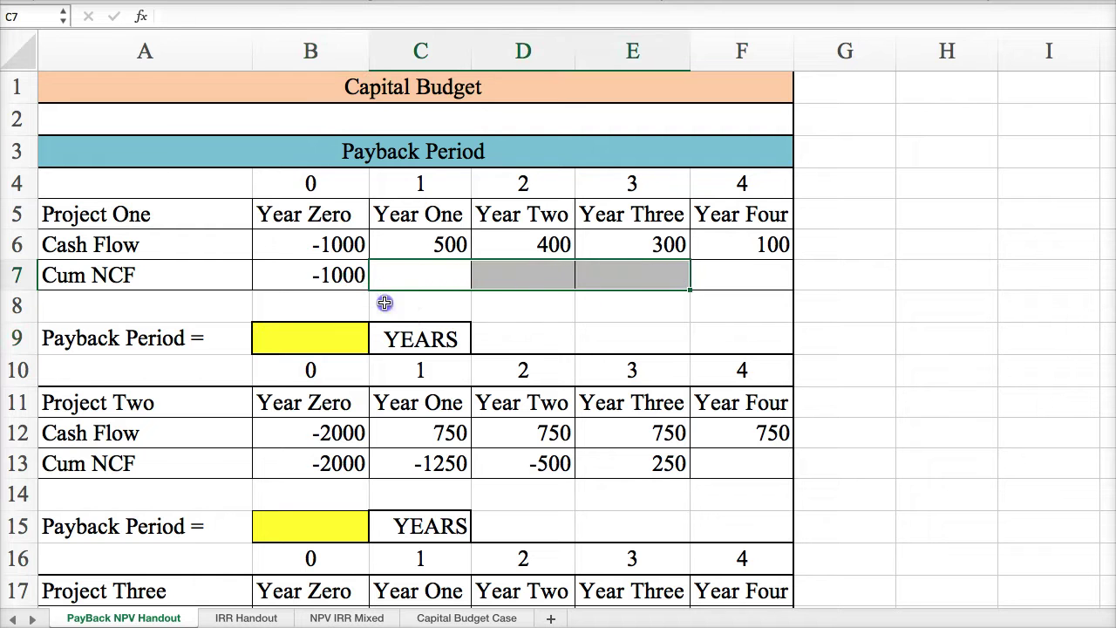
Calculate Project One's Year One Cum NCF in C7 with the formula +B7+C6.
left_click(317, 277)
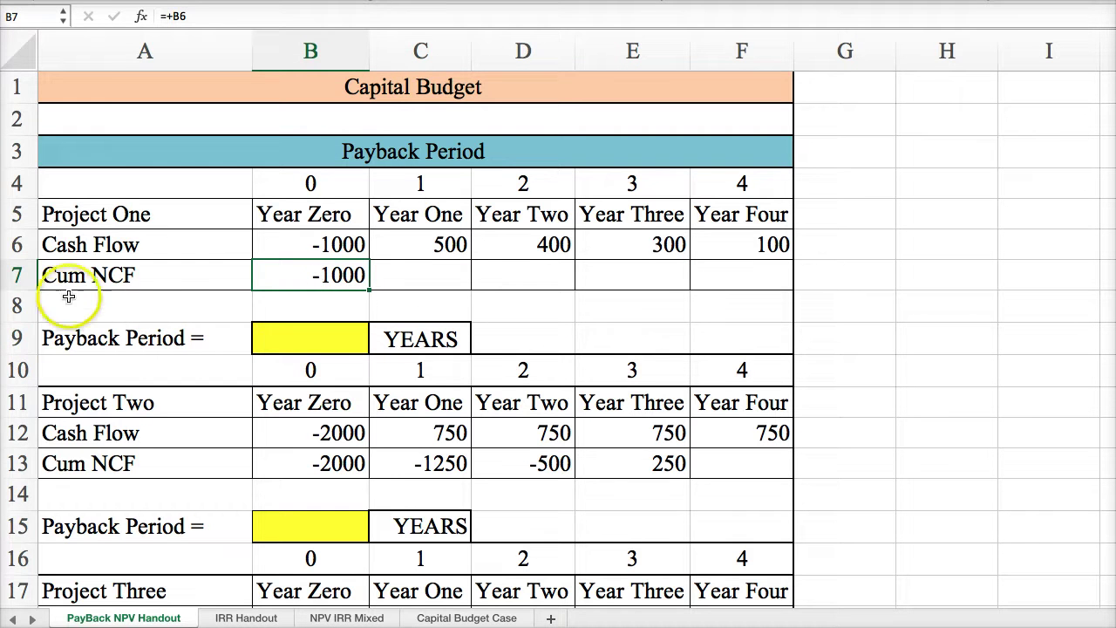
left_click(269, 277)
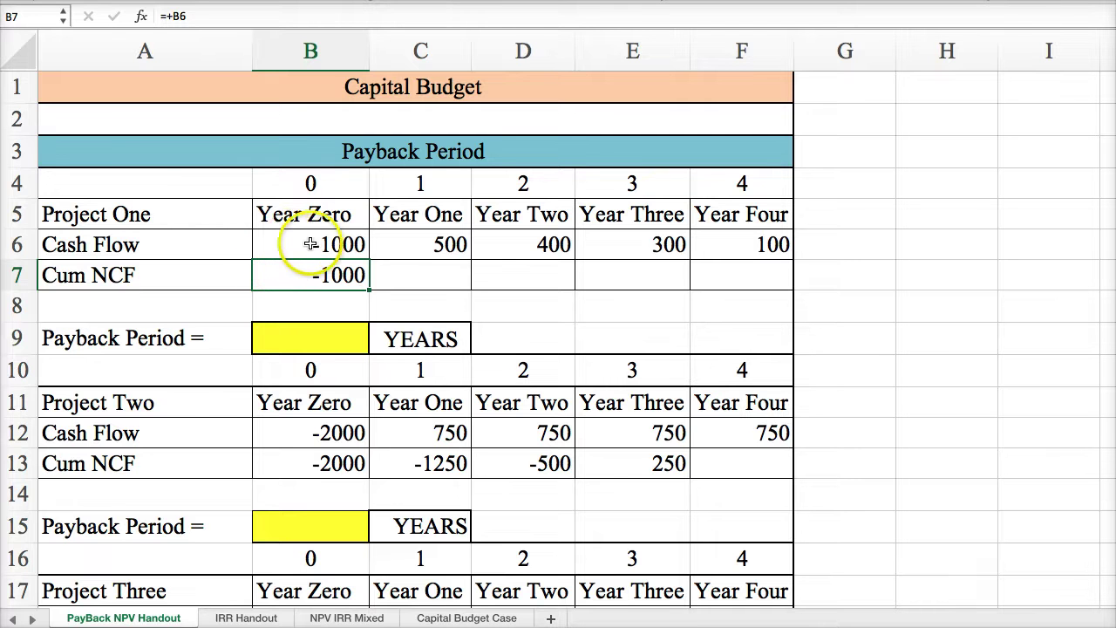
left_click(389, 272)
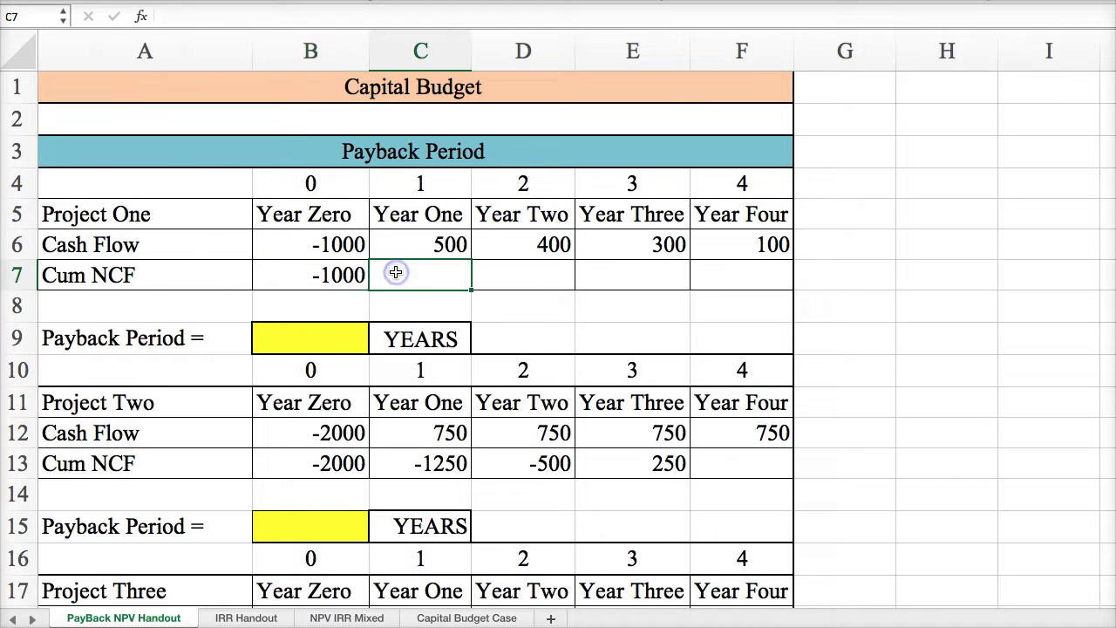
type("+")
left_click(358, 272)
type("+")
left_click(403, 247)
key("Return")
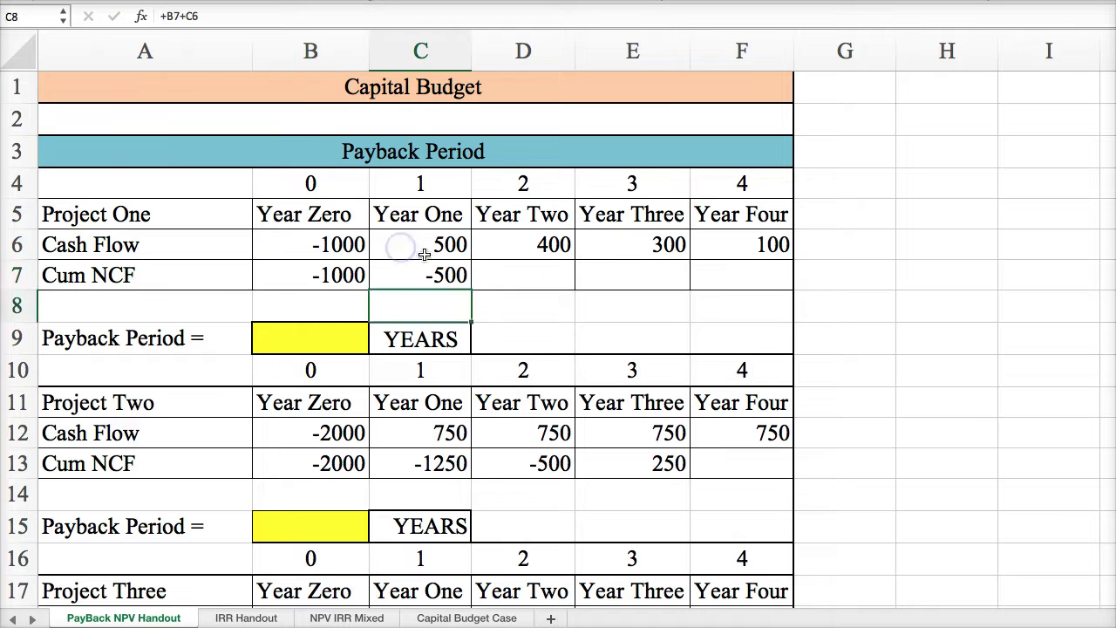
Calculate Project One's Year Two Cum NCF in D7 with the formula +C7+D6.
left_click(510, 275)
type("+")
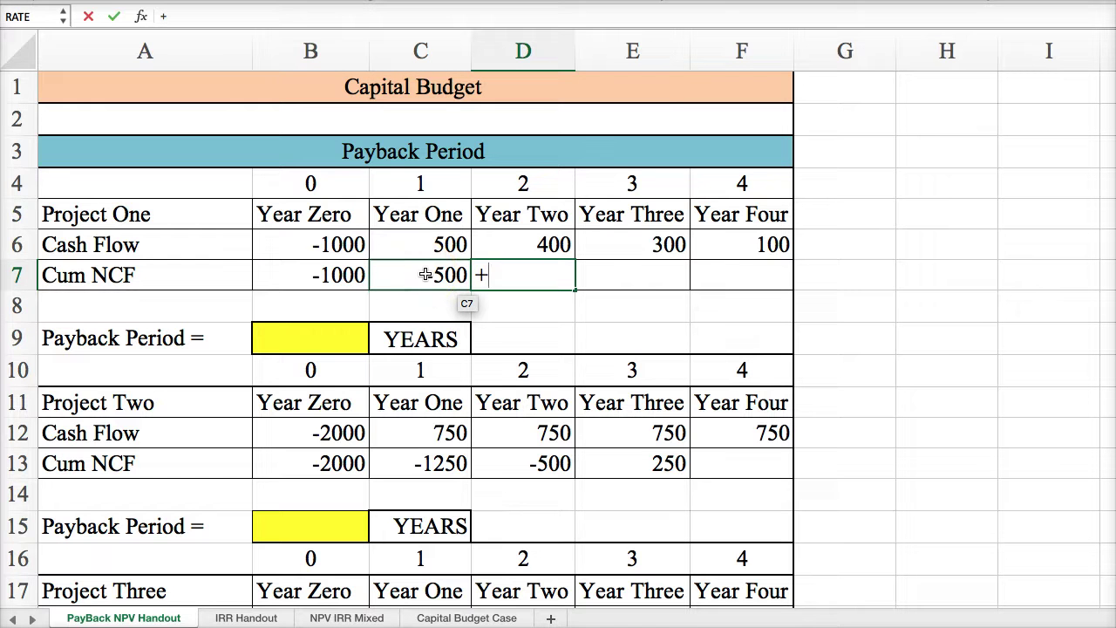
left_click(425, 275)
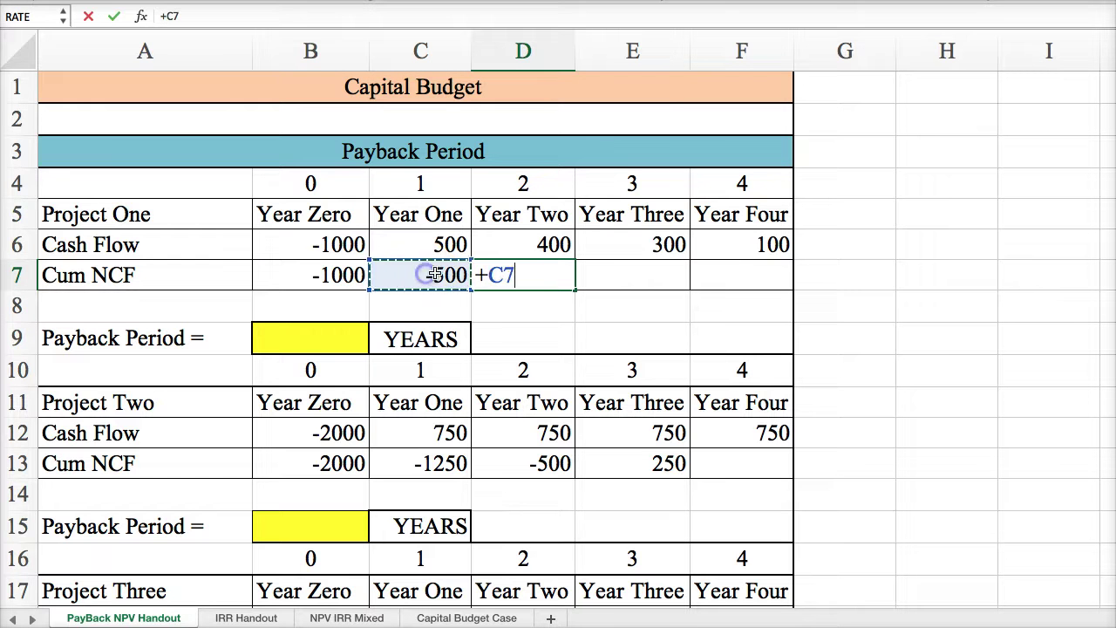
type("+")
left_click(500, 244)
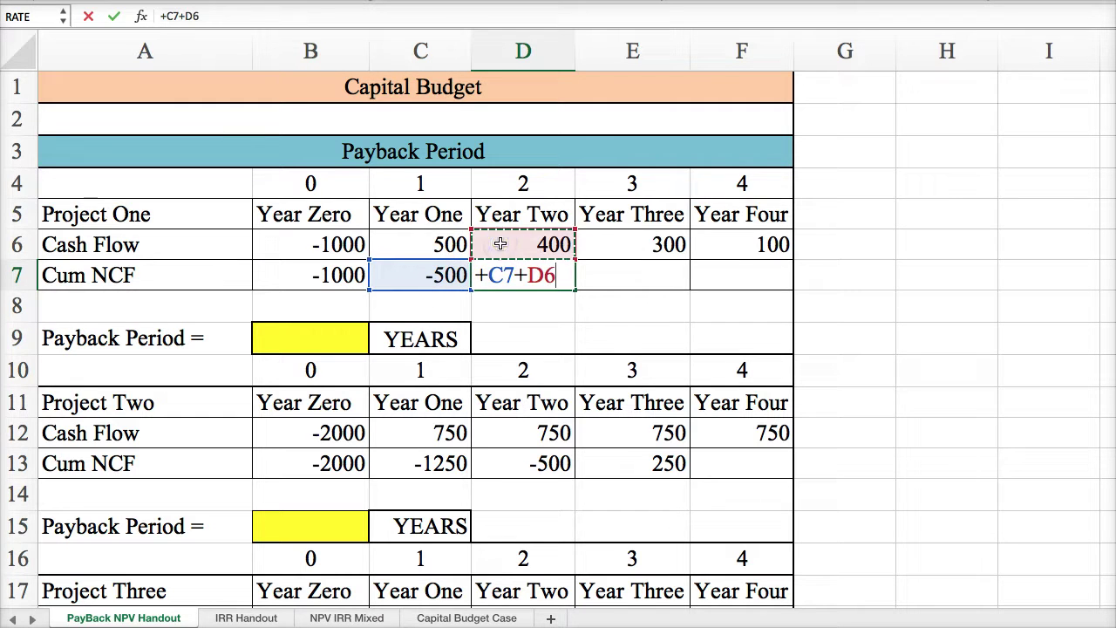
key("Return")
Calculate Project One's Year Three Cum NCF in E7 with the formula +D7+E6.
left_click(621, 279)
type("+")
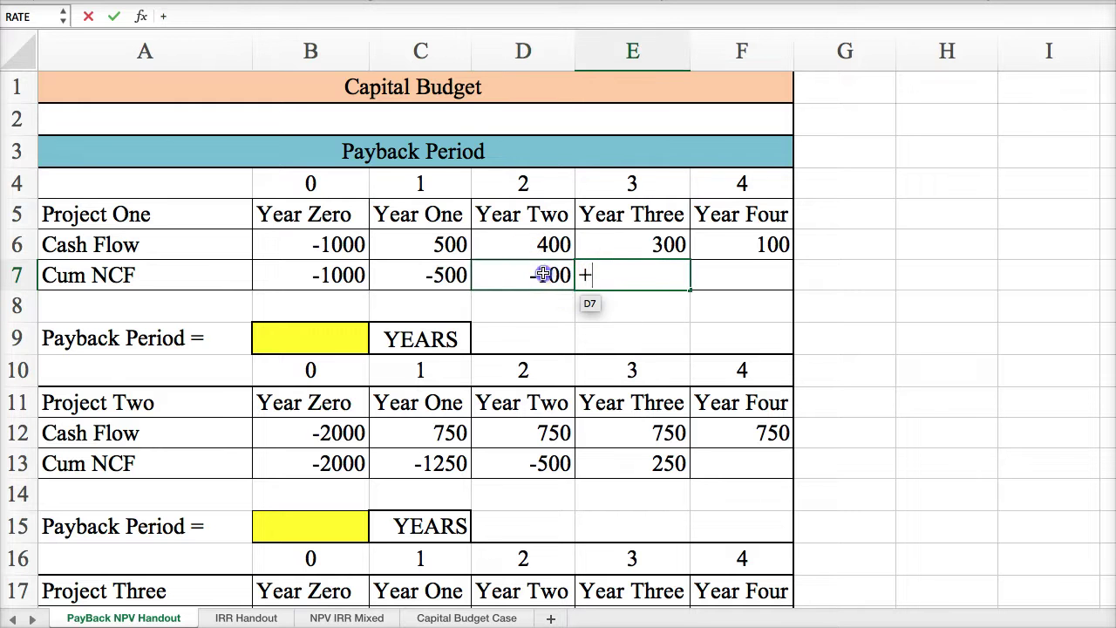
left_click(543, 275)
type("+")
left_click(610, 244)
key("Return")
left_click(643, 275)
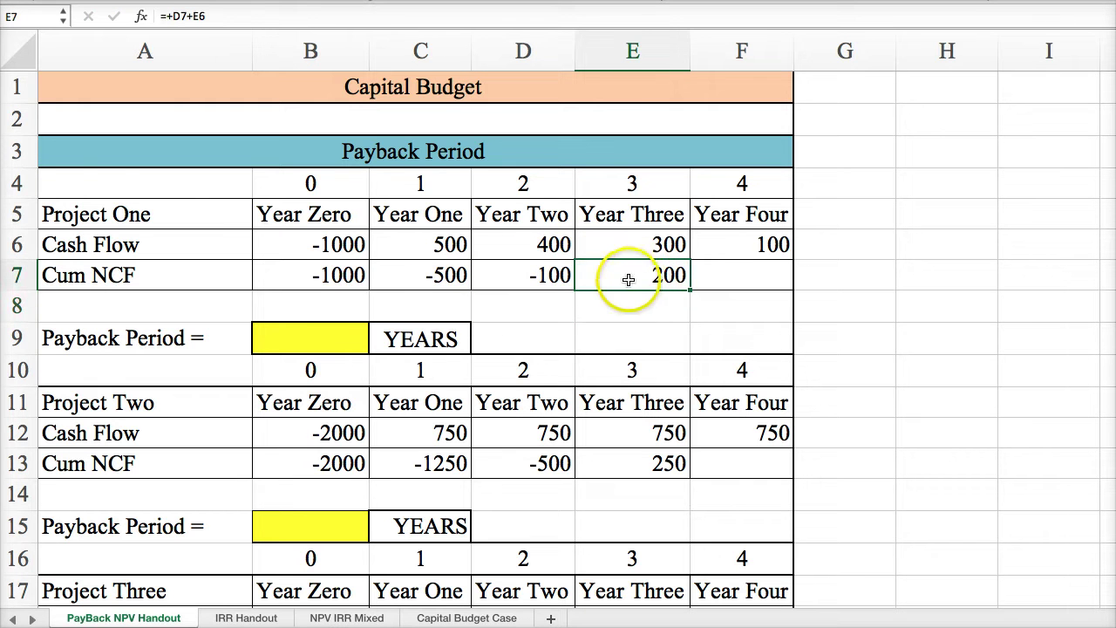
Calculate Project One's payback period in the yellow cell B9 with the formula +D4+(abs(D7)/E6).
left_click(312, 332)
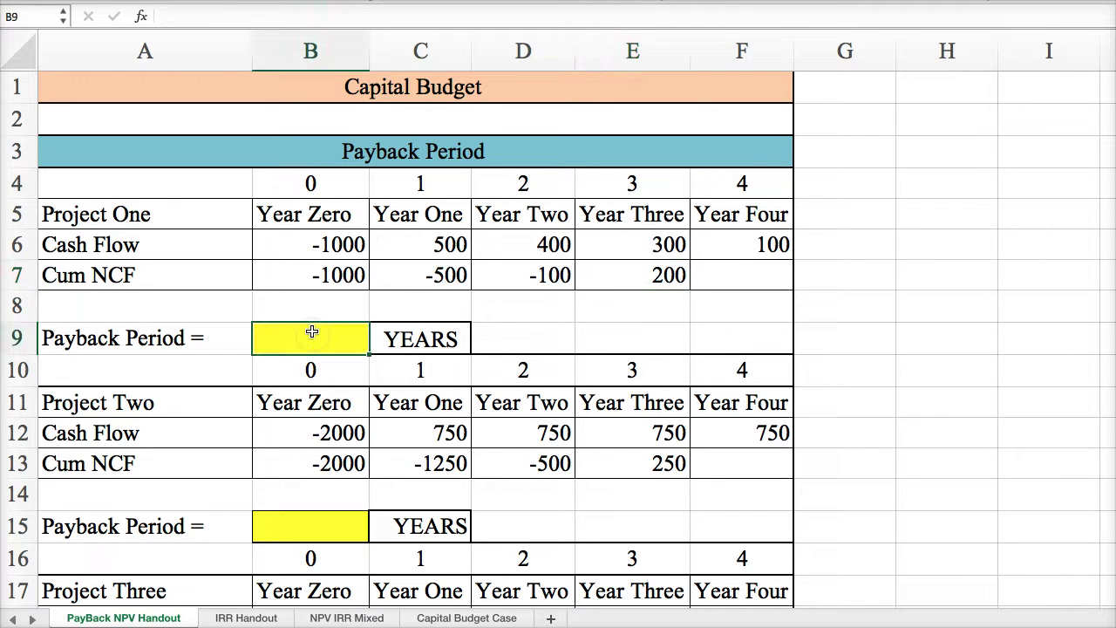
type("+")
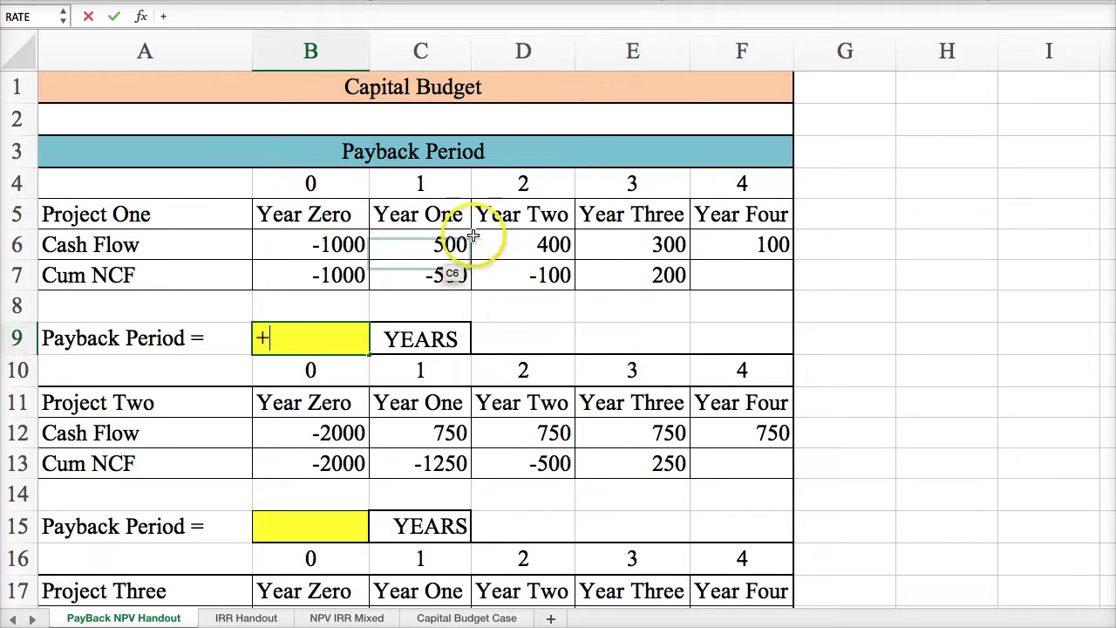
left_click(506, 181)
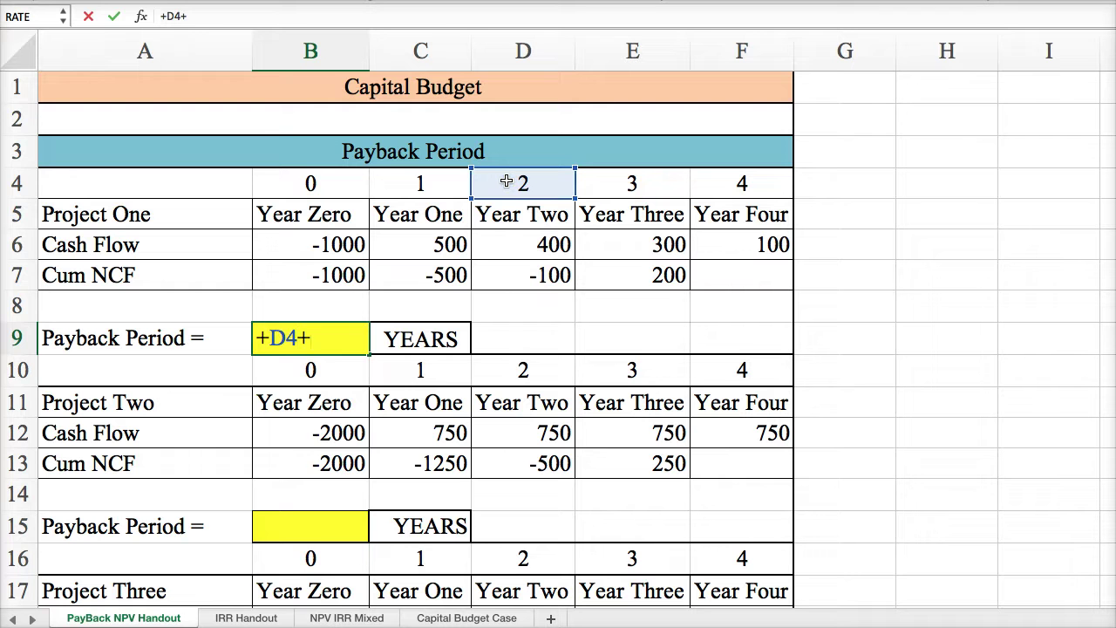
type("+(a")
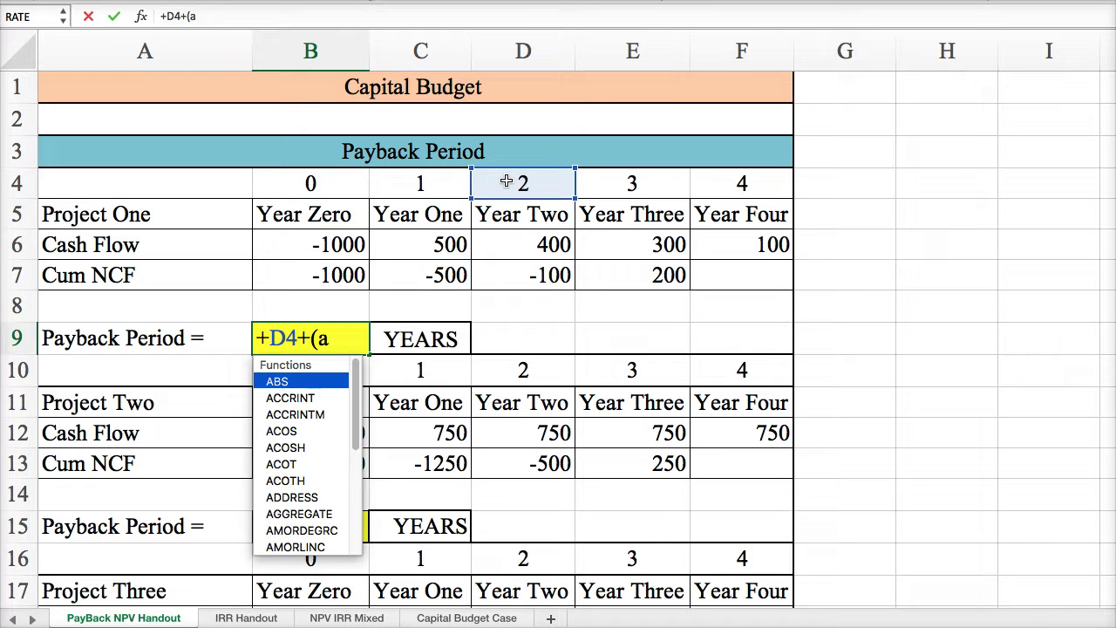
type("bs")
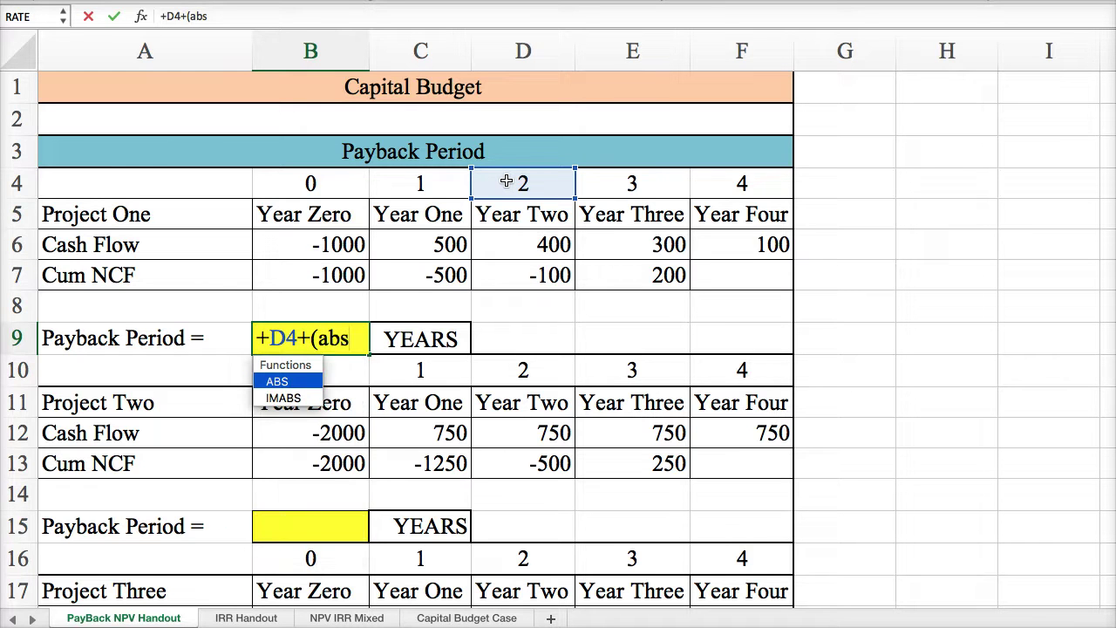
type("(")
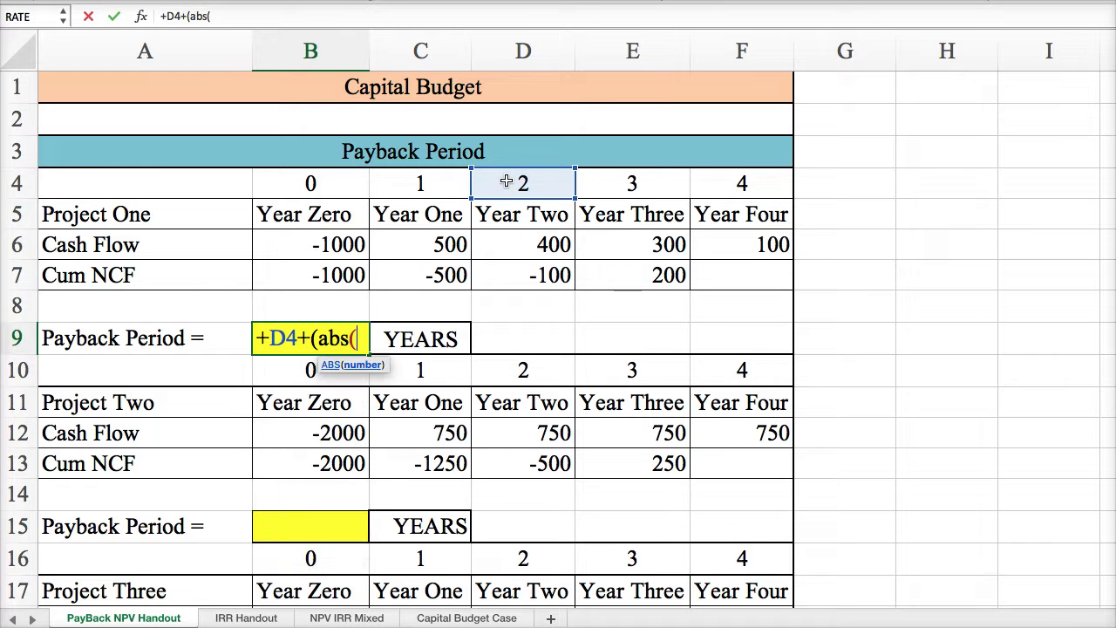
left_click(527, 276)
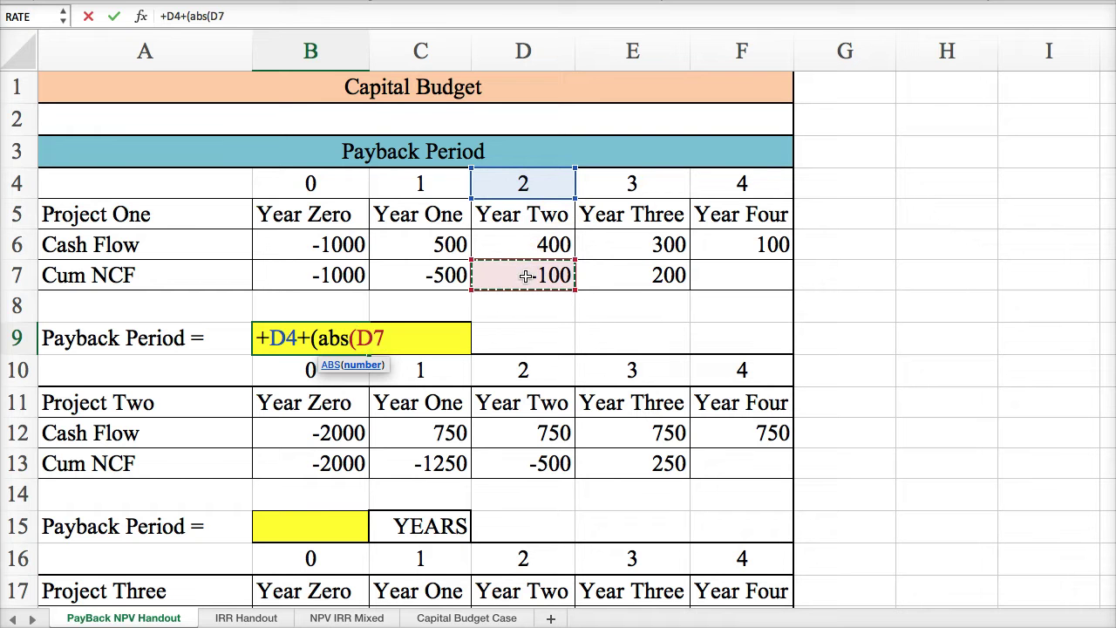
type(")/")
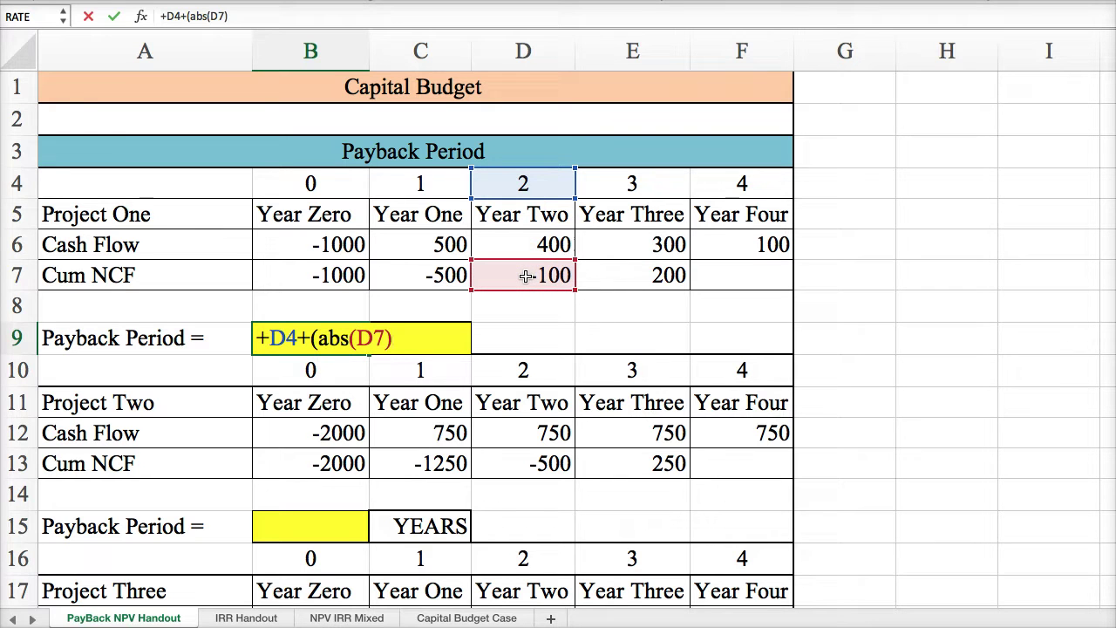
left_click(628, 243)
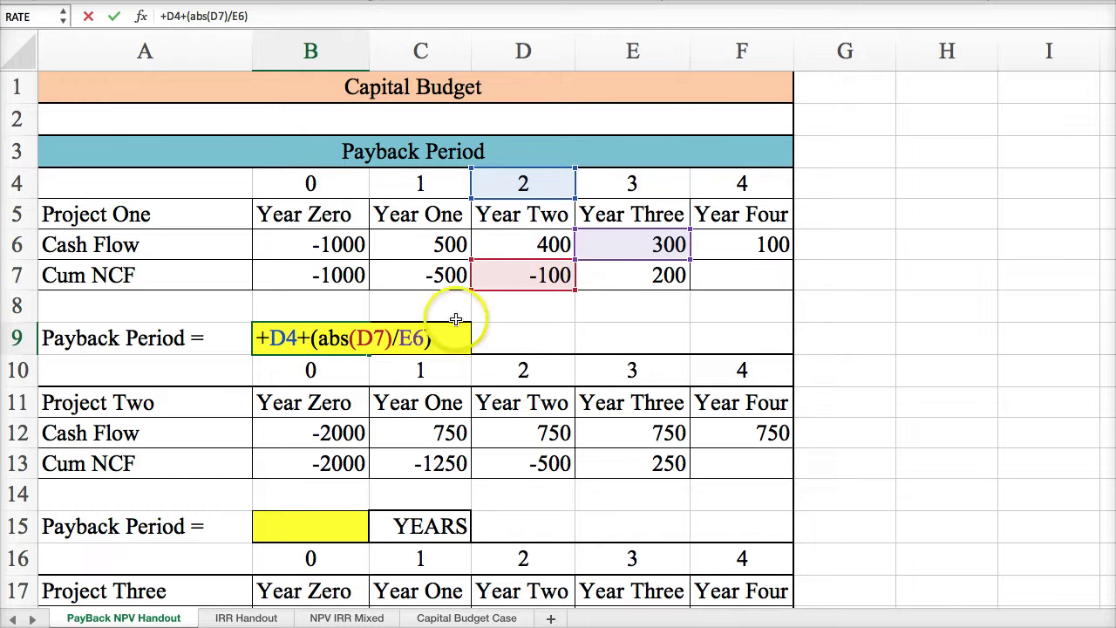
left_click(527, 276)
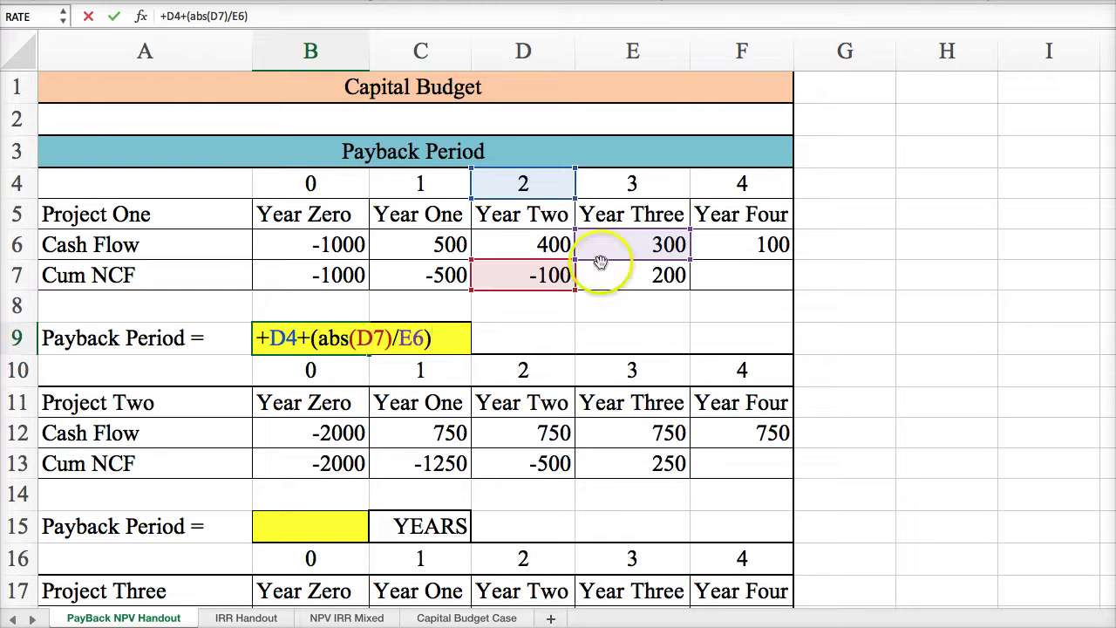
left_click(558, 301)
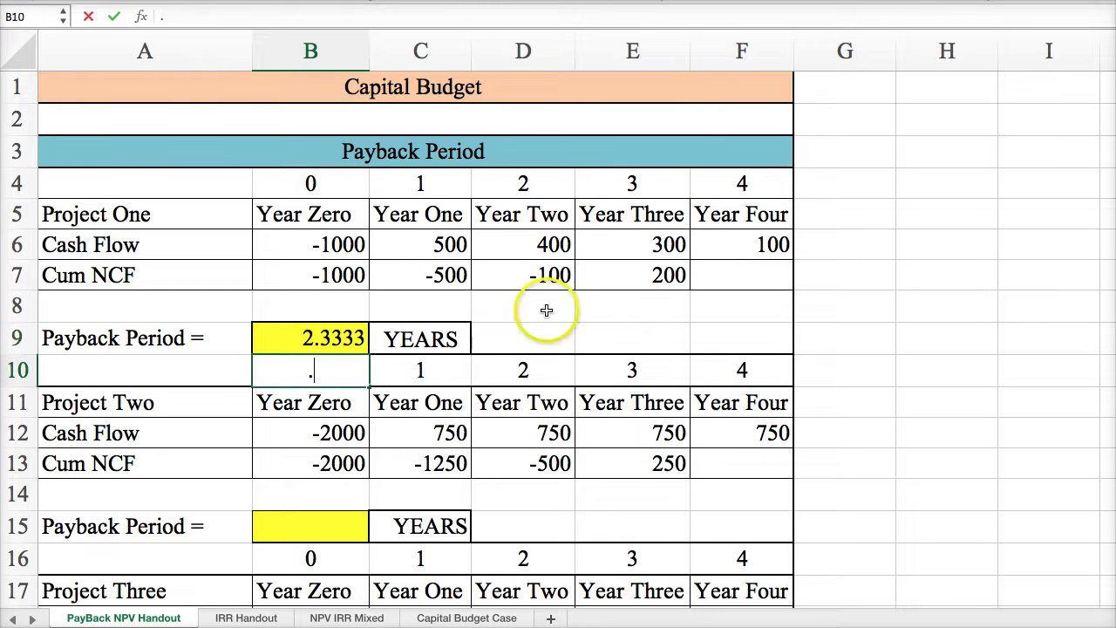
left_click(349, 336)
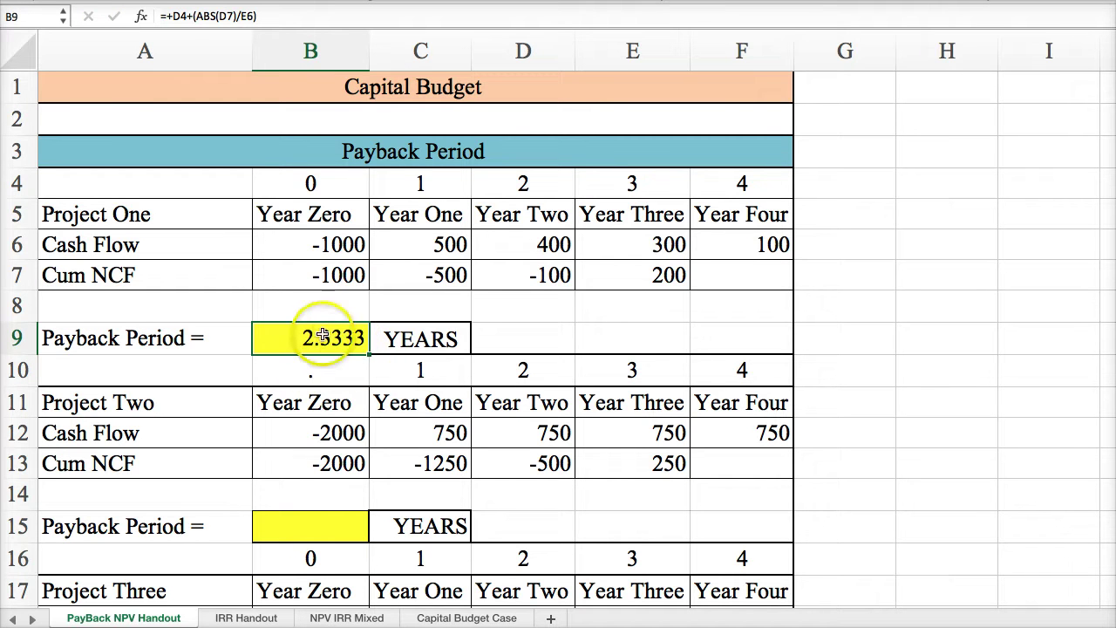
scroll(398, 287, "down", 3)
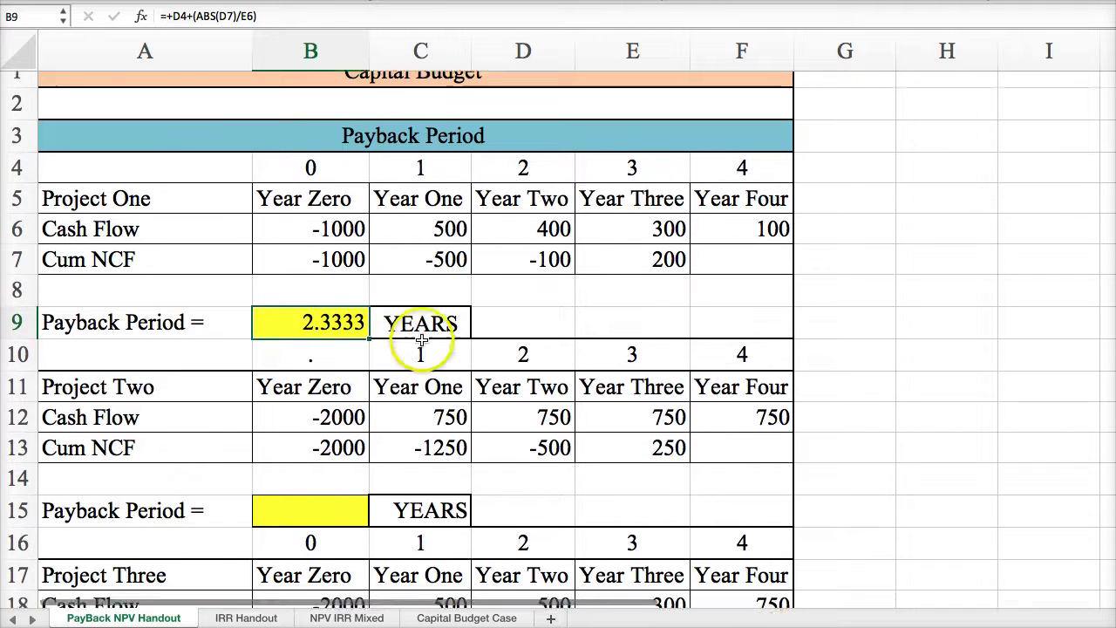
scroll(494, 367, "down", 2)
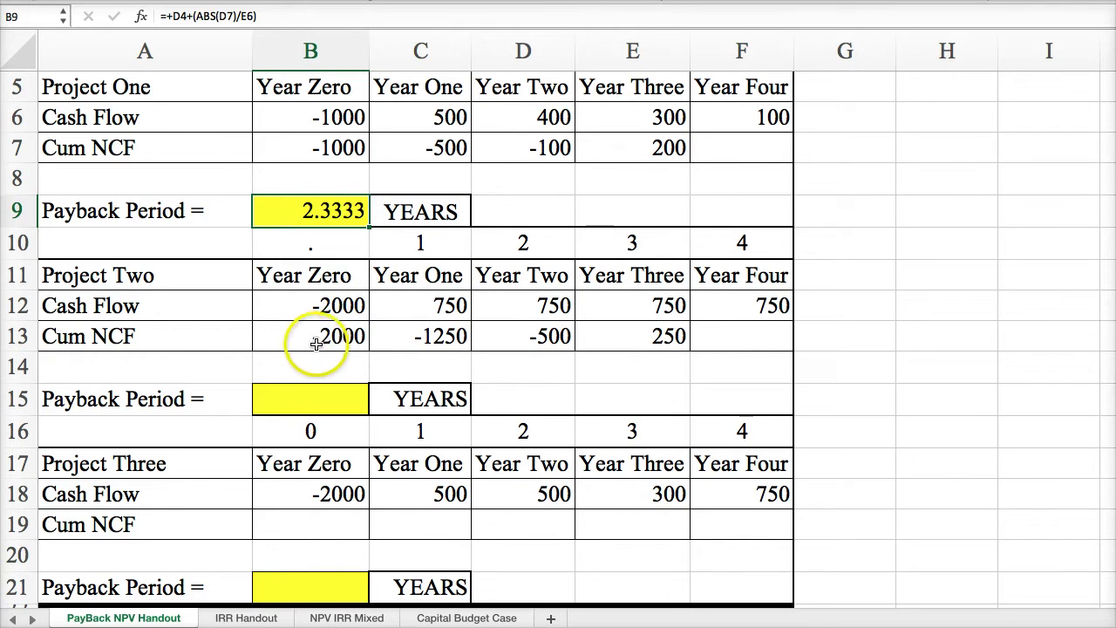
left_click(642, 339)
left_click(299, 397)
type("+")
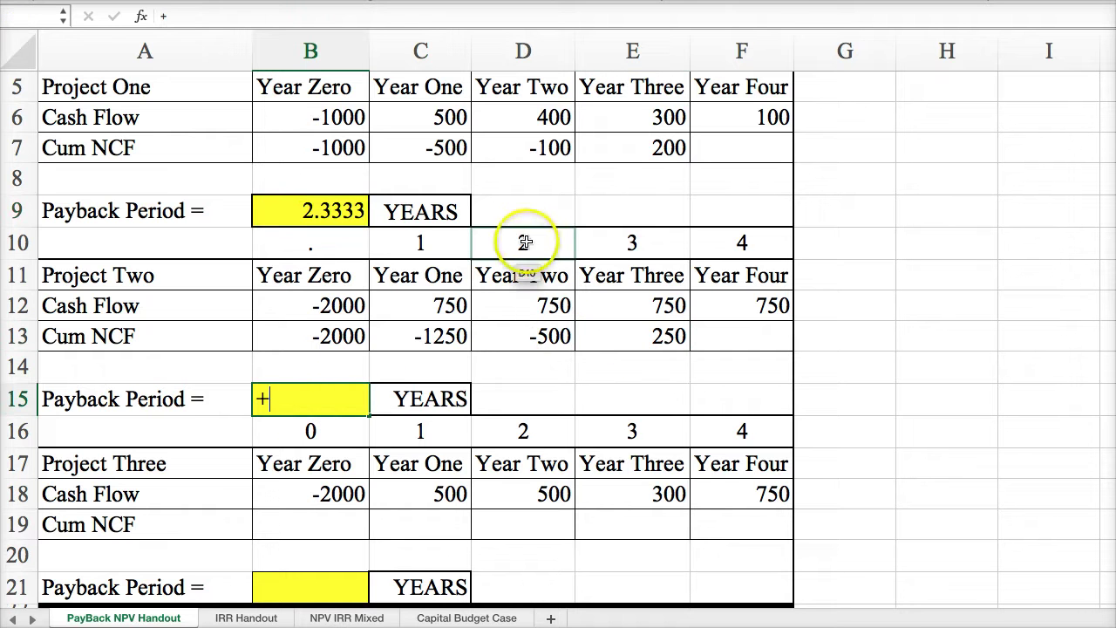
left_click(523, 244)
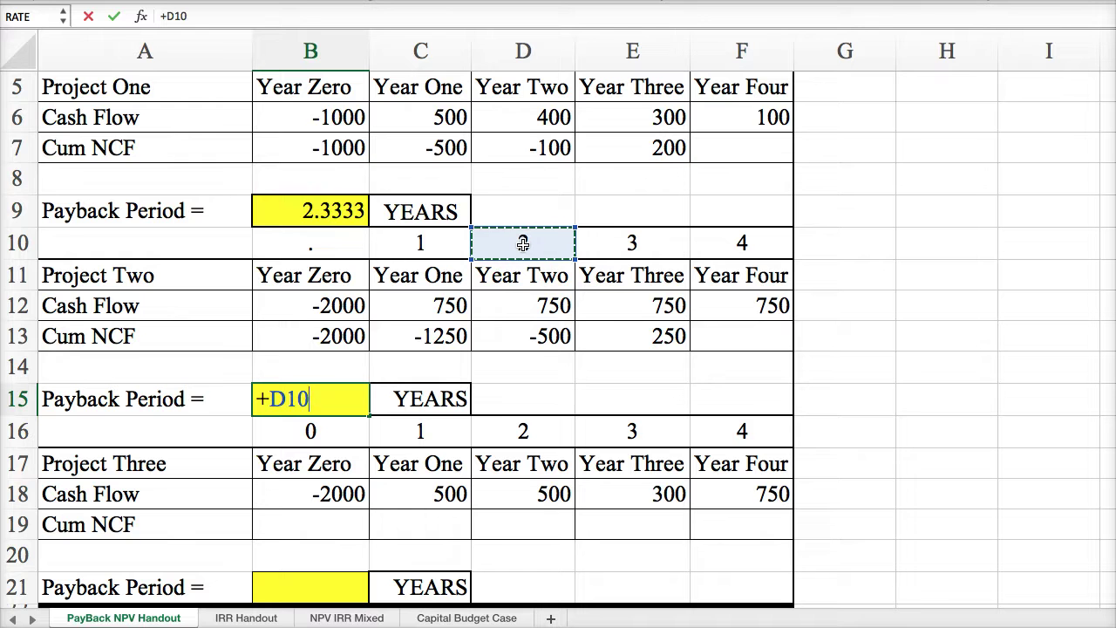
type("(abs")
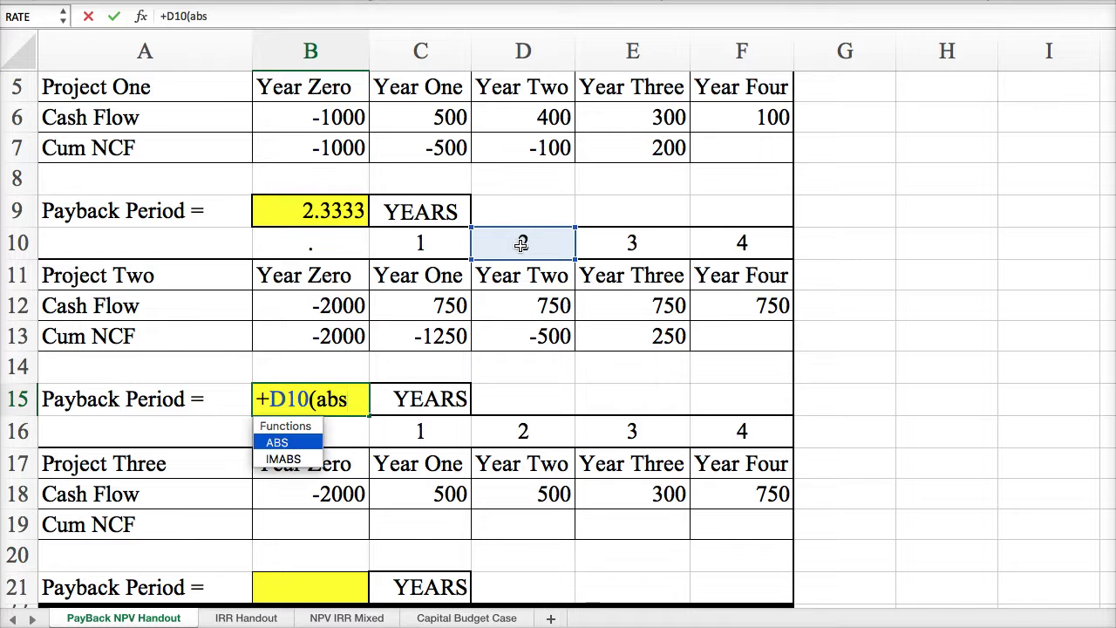
left_click(521, 334)
type(")")
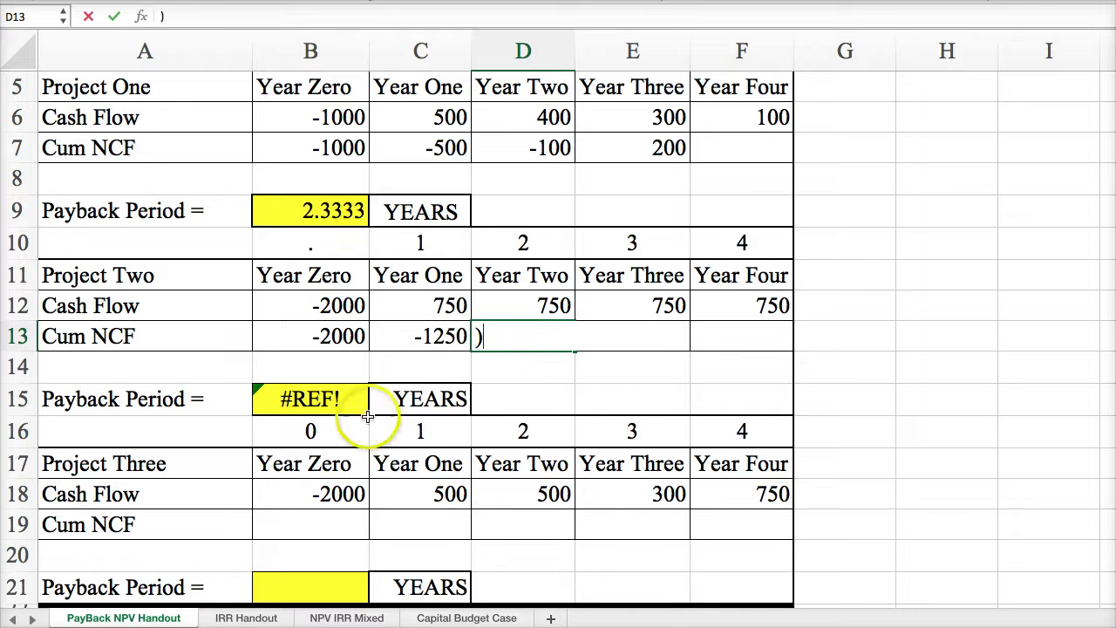
left_click(301, 397)
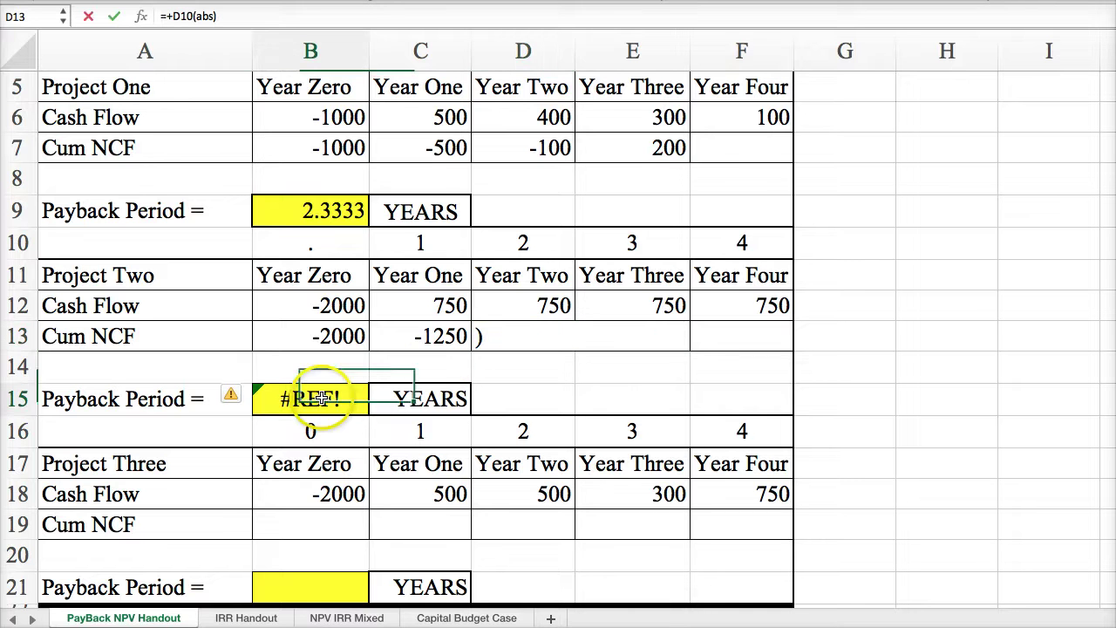
left_click(221, 16)
key("BackSpace")
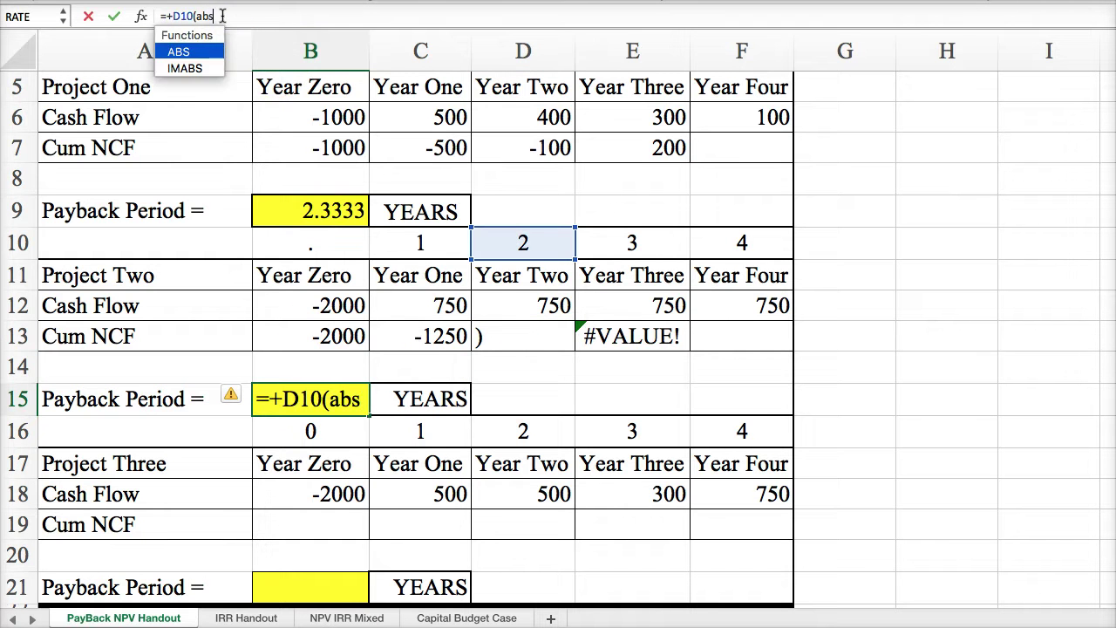
type("(")
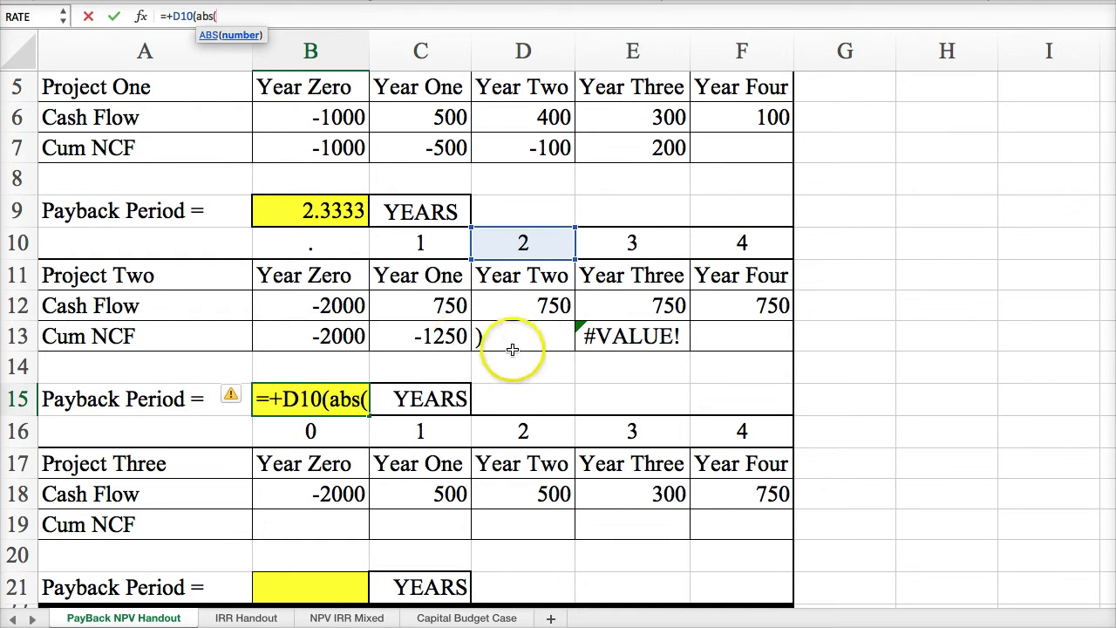
key("Escape")
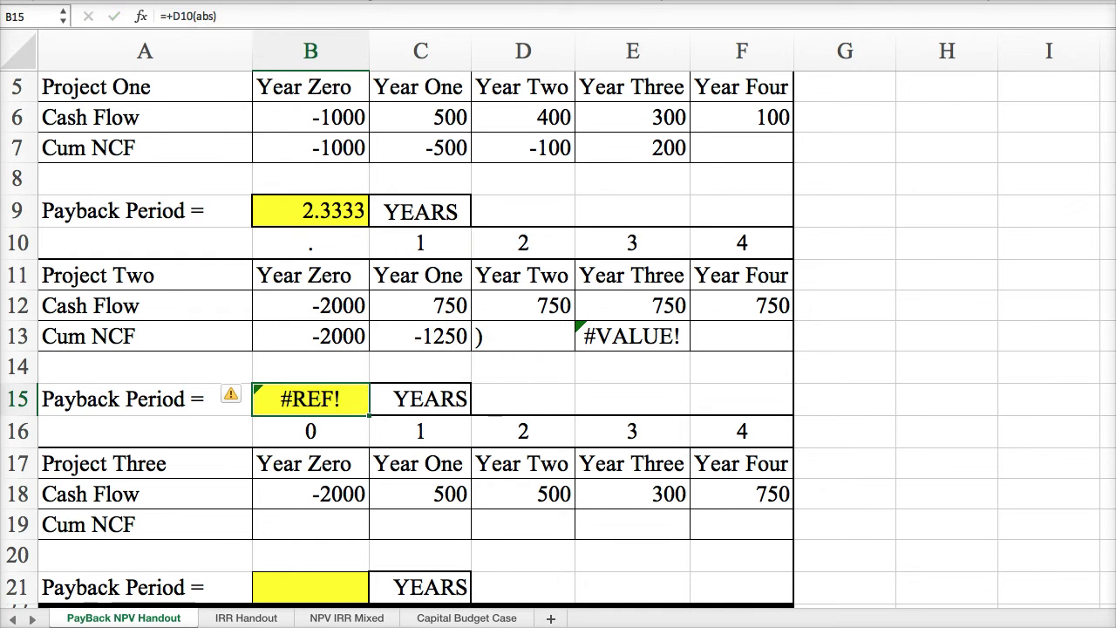
Undo the faulty entries in B15 and D13 and the earlier change to the Year Zero number in B10.
key("super+z")
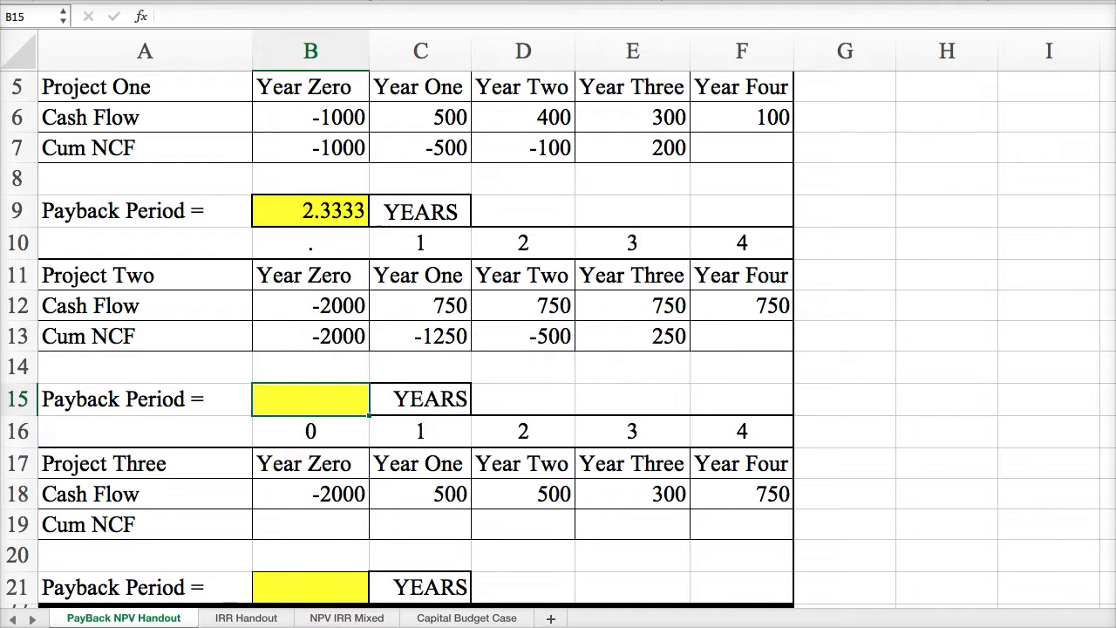
key("super+z")
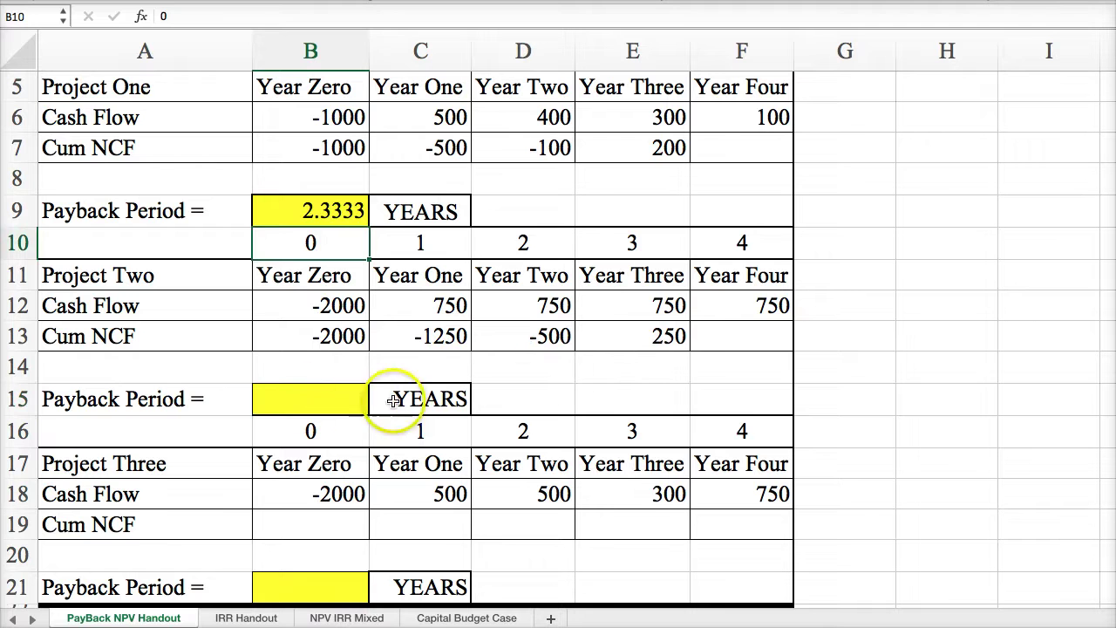
Calculate Project Two's payback period in the yellow cell B15 with the formula +D10+(abs(D13)/E12).
left_click(583, 375)
left_click(341, 399)
type("+")
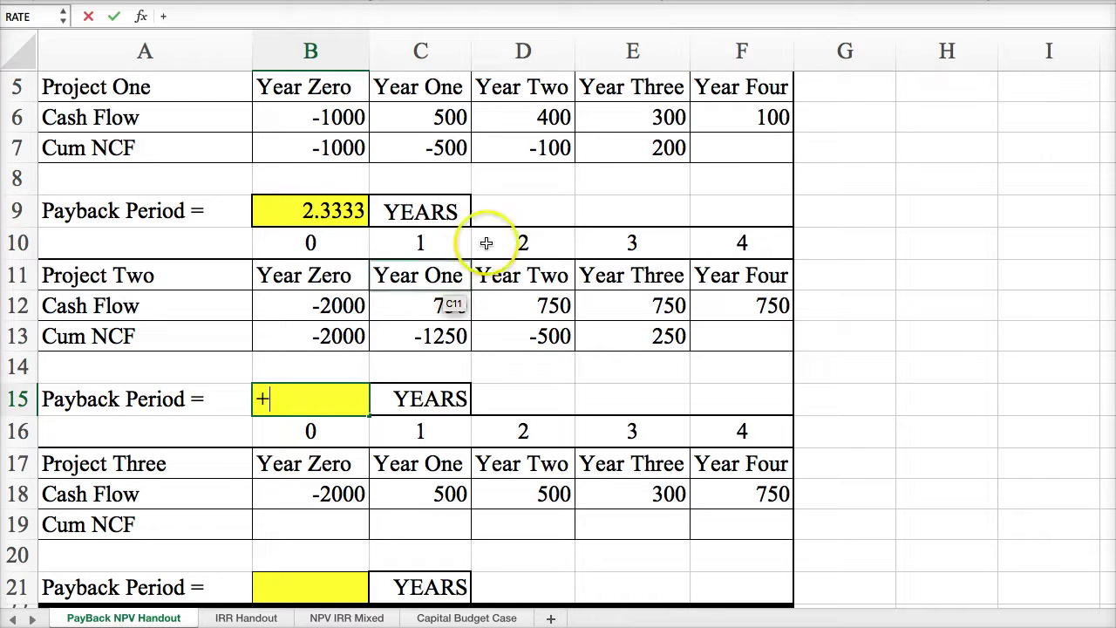
left_click(503, 238)
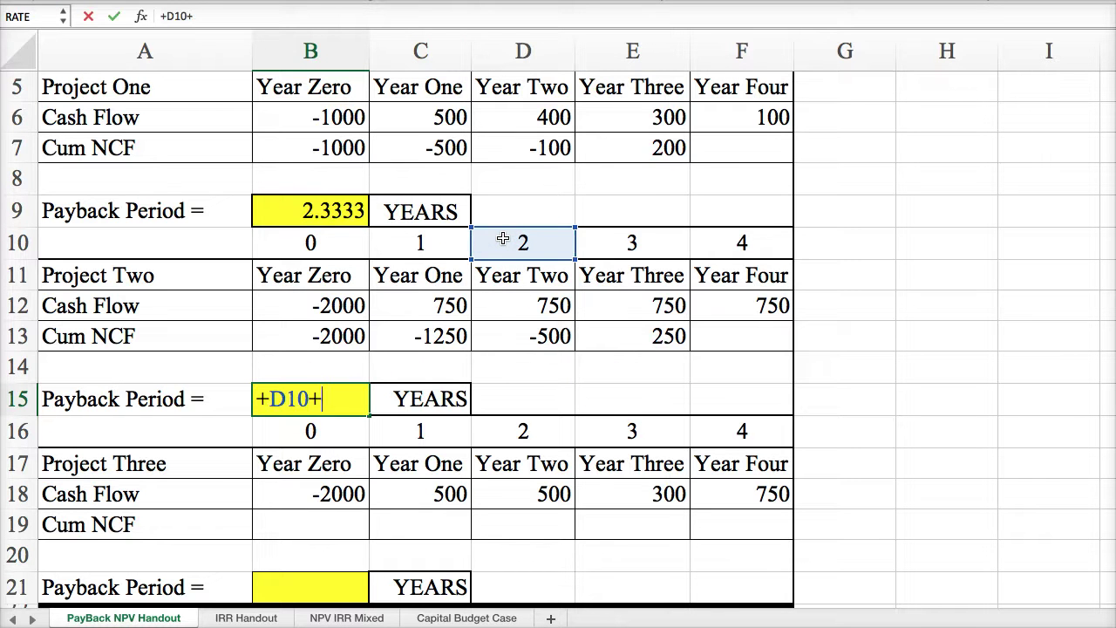
type("+(")
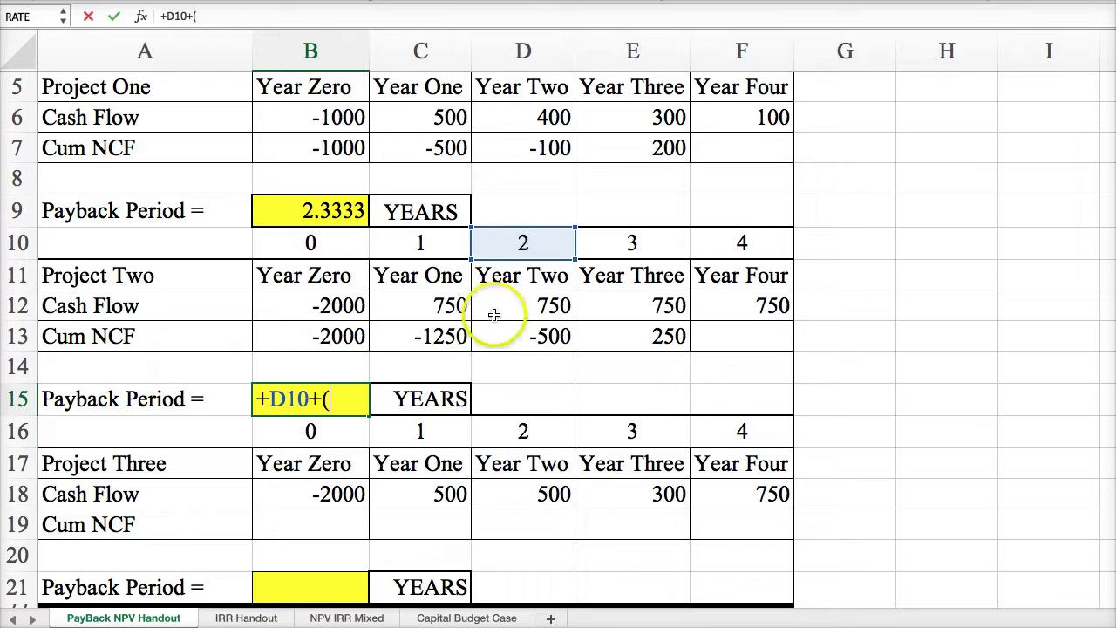
type("abs(")
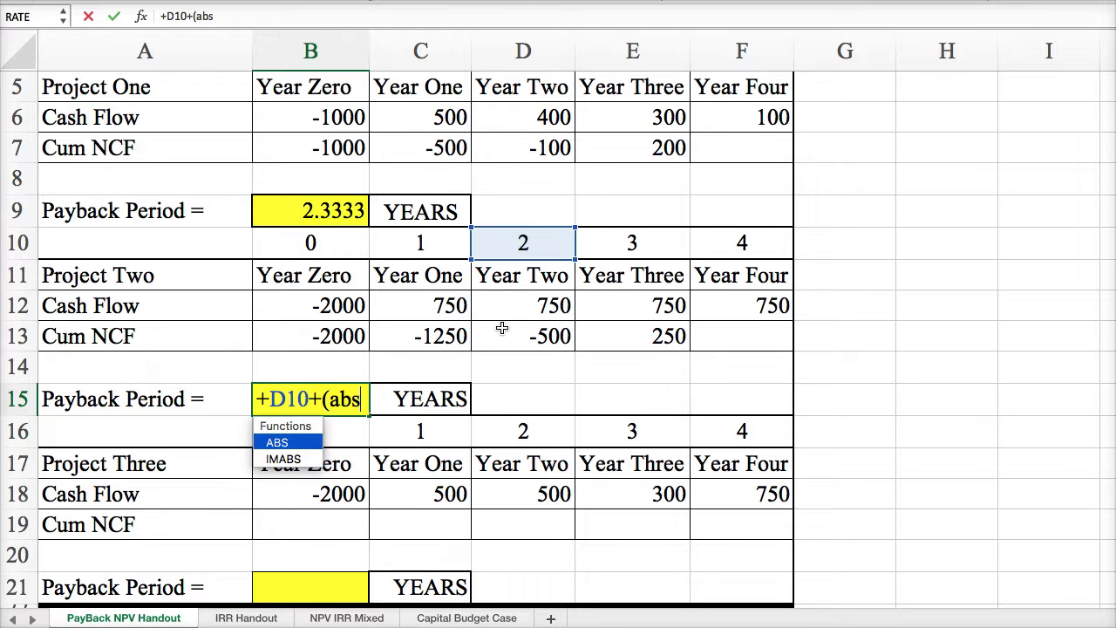
left_click(518, 336)
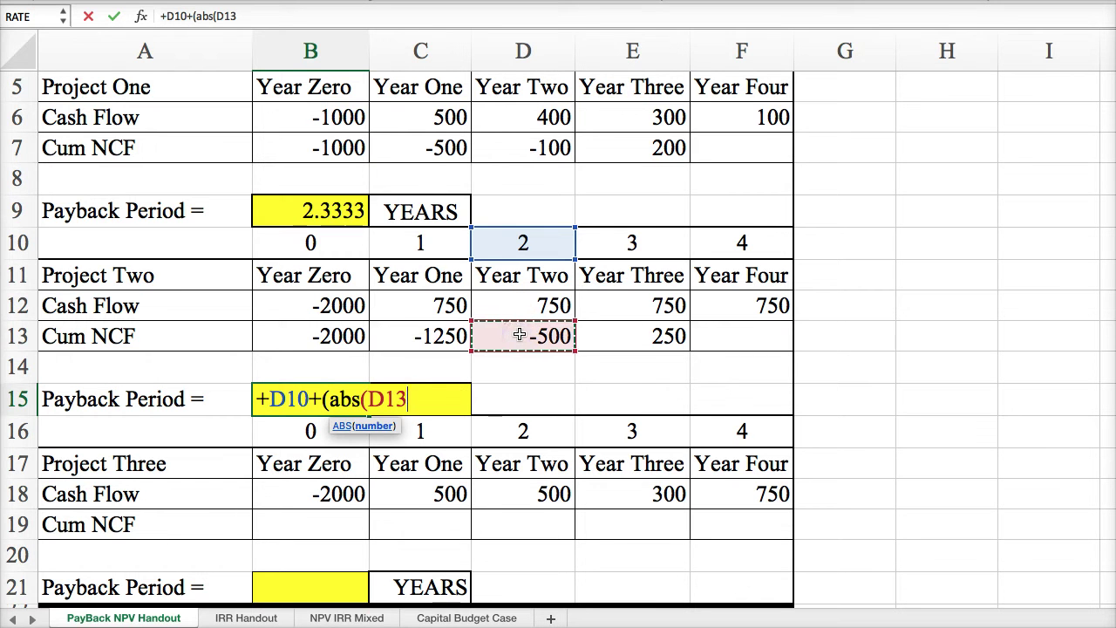
type(")/")
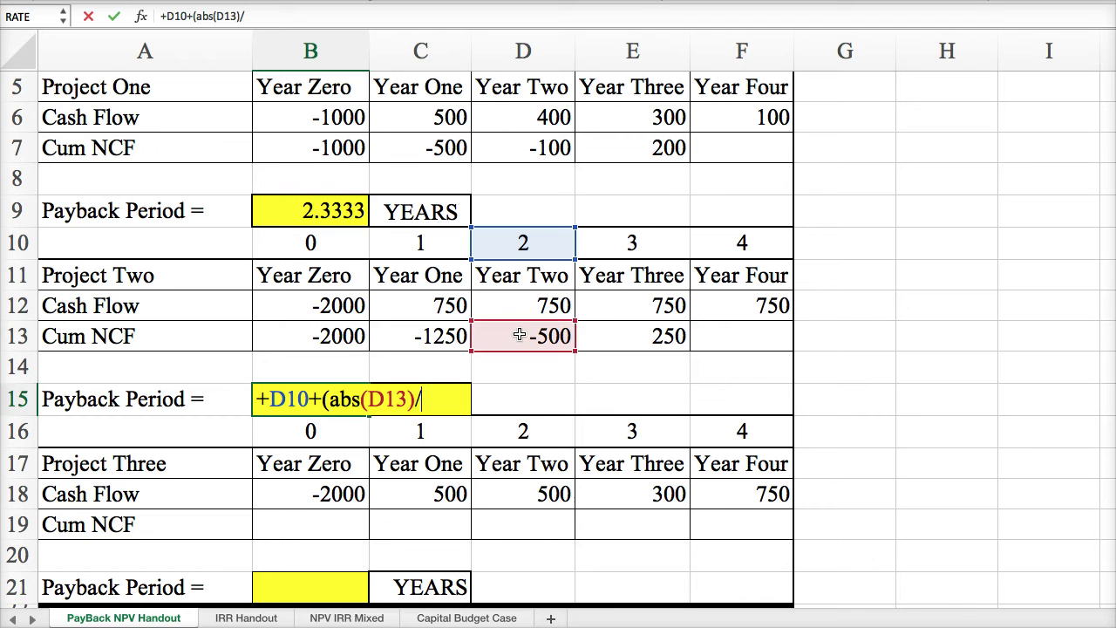
left_click(614, 313)
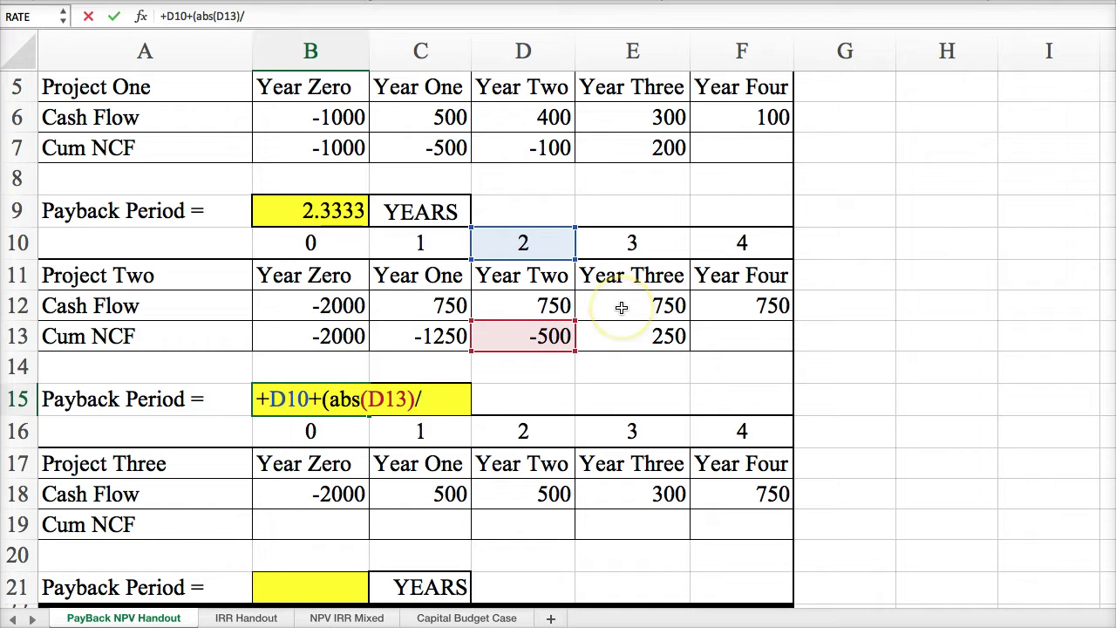
left_click(622, 307)
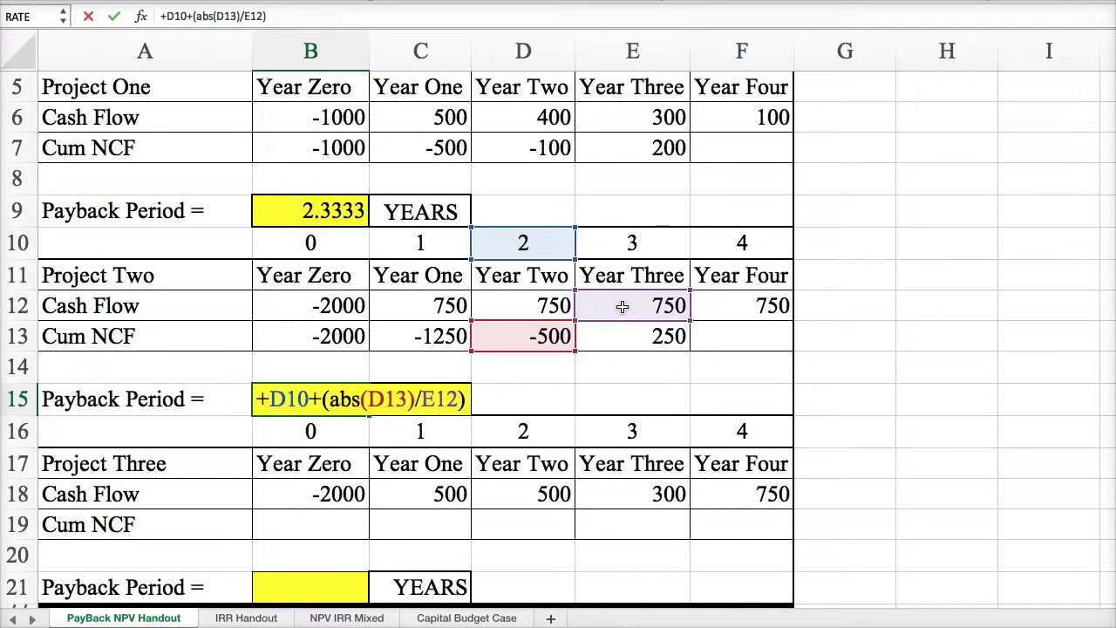
key("Return")
left_click(312, 401)
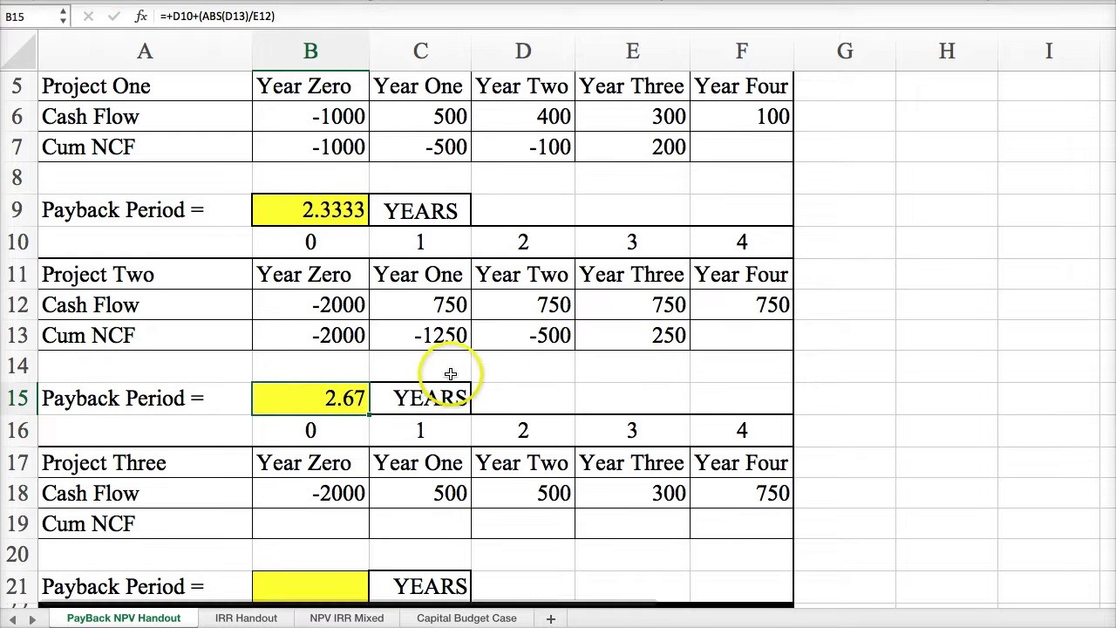
Fill Project Three's Year Zero Cum NCF in B19 with the formula +B18.
scroll(451, 374, "down", 2)
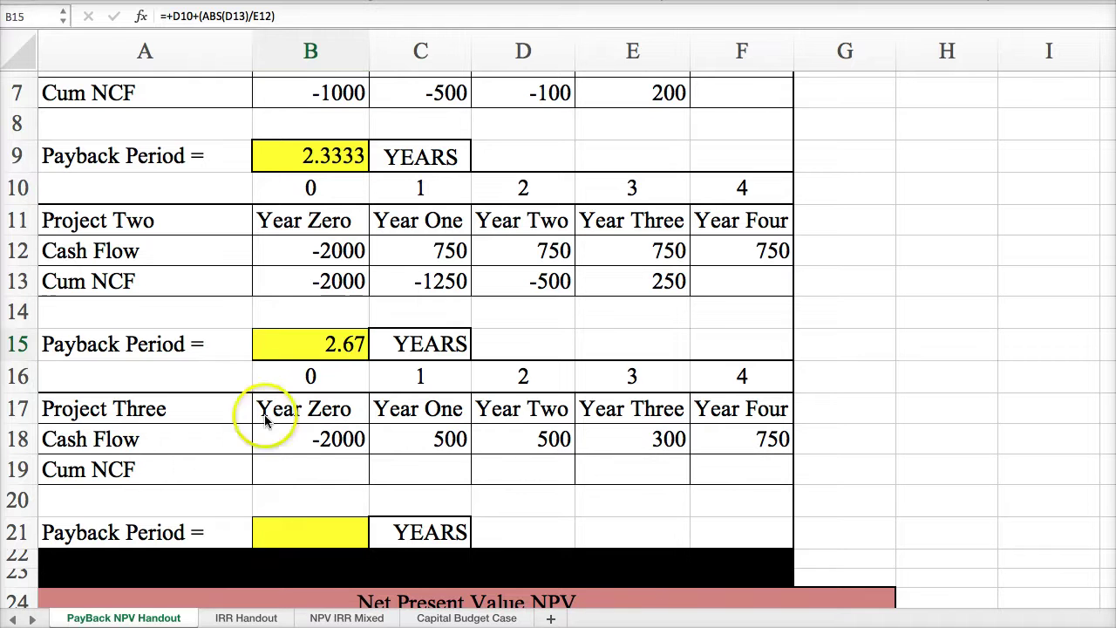
left_click(311, 471)
type("+")
left_click(299, 442)
key("Return")
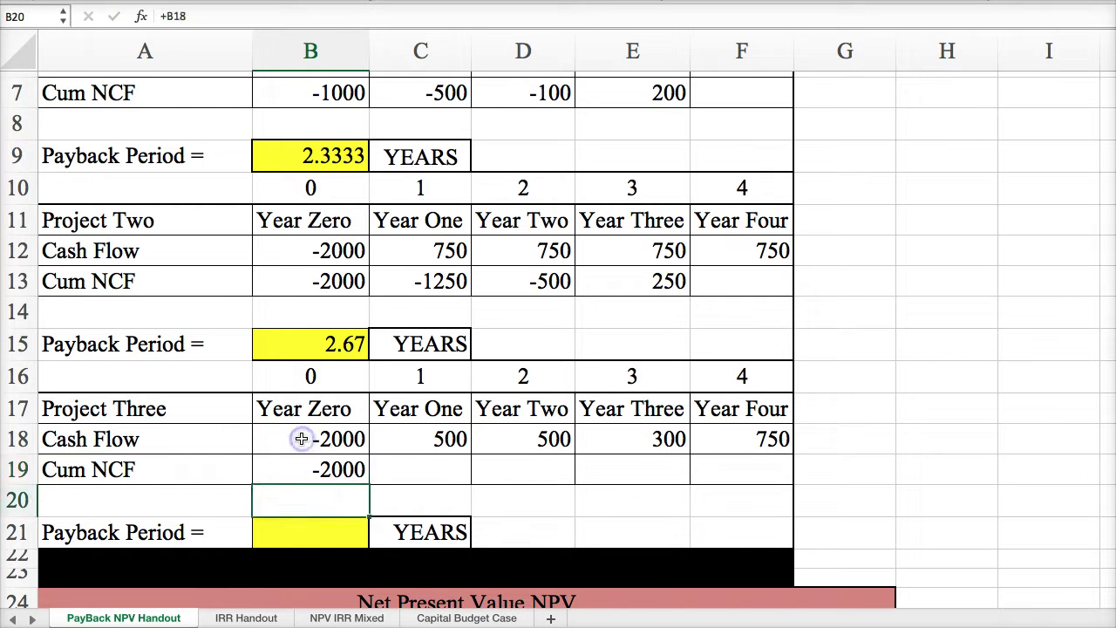
Calculate Project Three's Year One Cum NCF in C19 with the formula +B19+C18.
left_click(406, 467)
type("+")
left_click(332, 469)
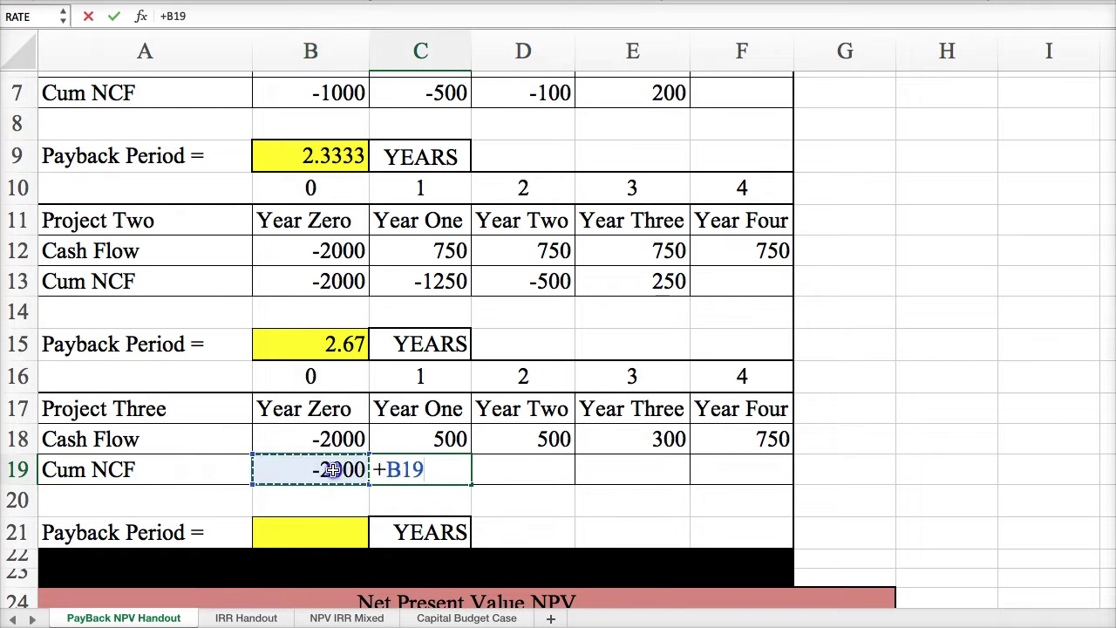
left_click(396, 442)
left_click(403, 438)
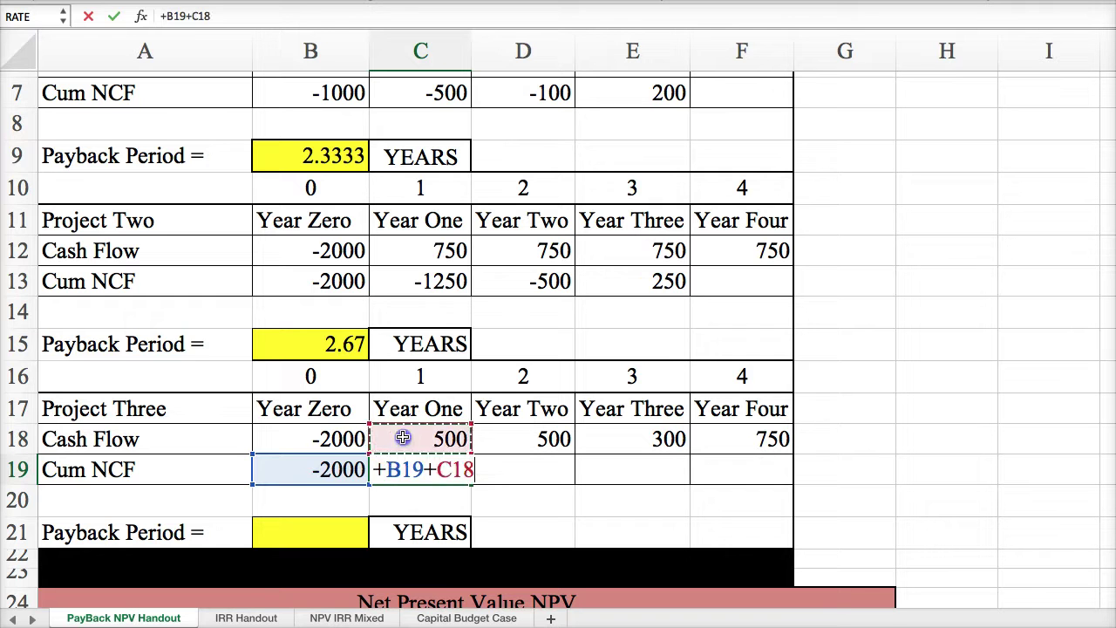
key("Return")
Calculate Project Three's Year Two Cum NCF in D19 with the formula +C19+D18.
left_click(491, 464)
type("+")
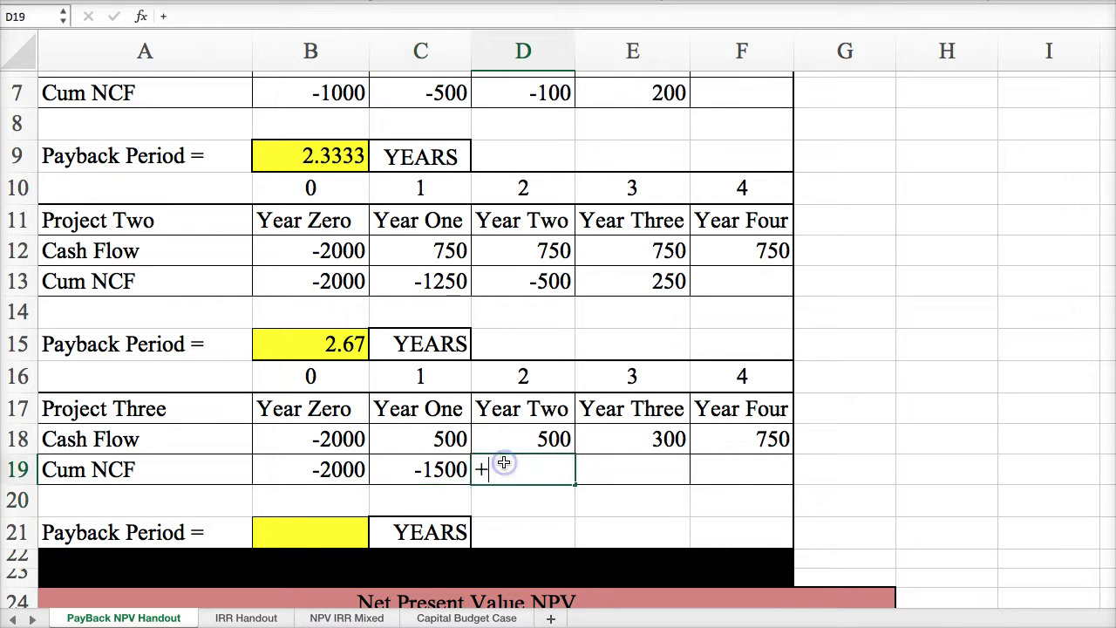
left_click(439, 468)
type("+")
left_click(503, 439)
key("Return")
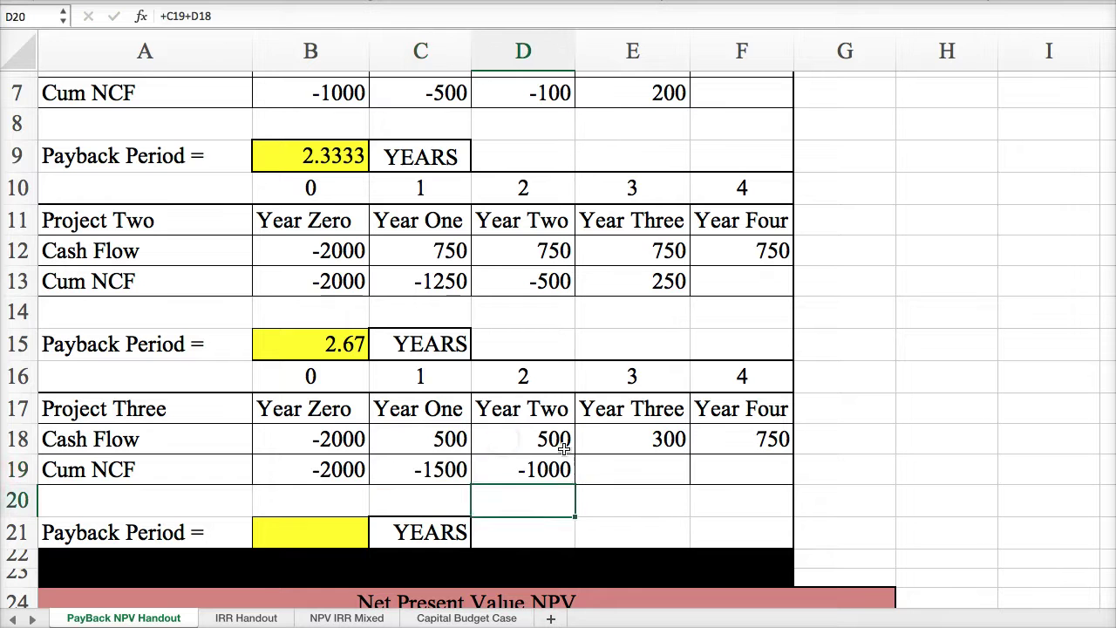
left_click(578, 464)
type("+")
left_click(555, 469)
key("Return")
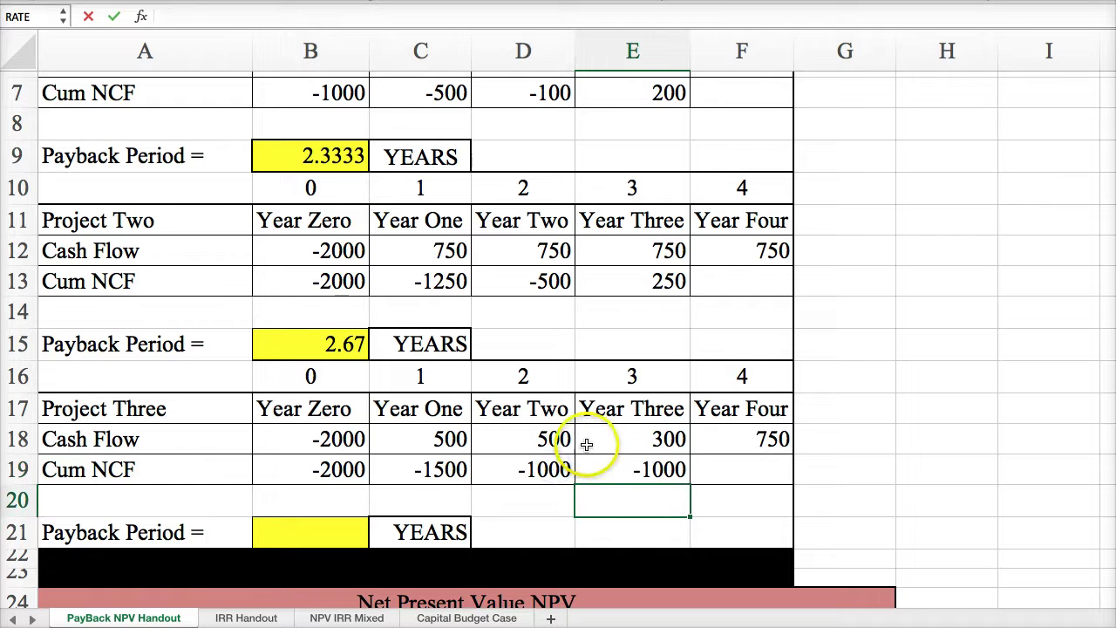
Calculate Project Three's Year Three Cum NCF in E19 with the formula +D19+E18.
left_click(589, 478)
type("+")
left_click(555, 472)
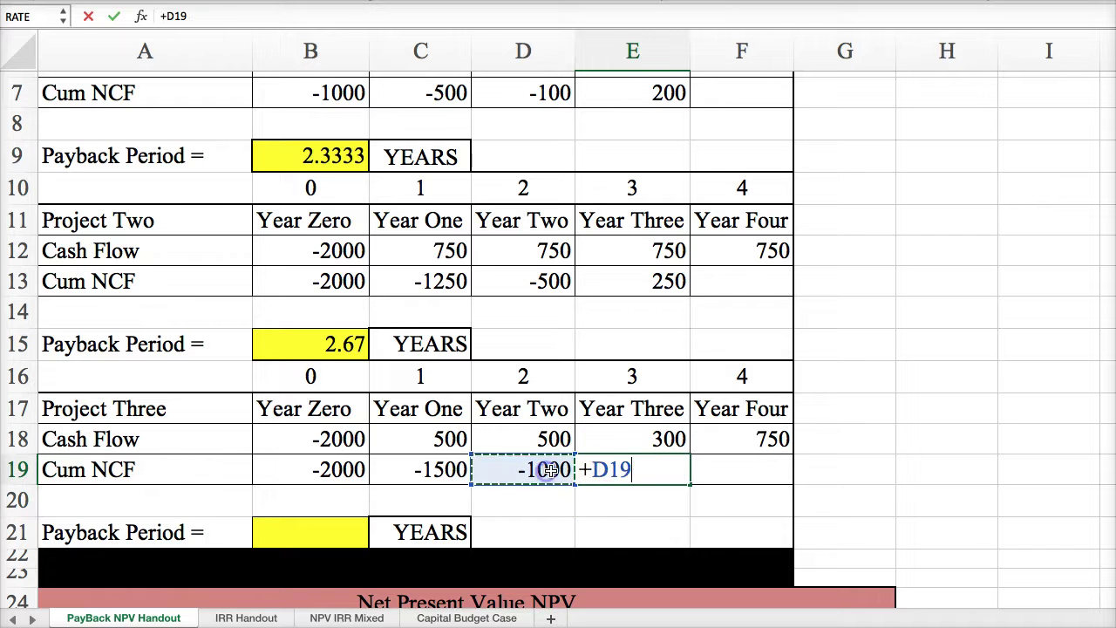
type("+")
left_click(613, 439)
key("Return")
Calculate Project Three's Year Four Cum NCF in F19 with the formula +E19+F18.
left_click(716, 462)
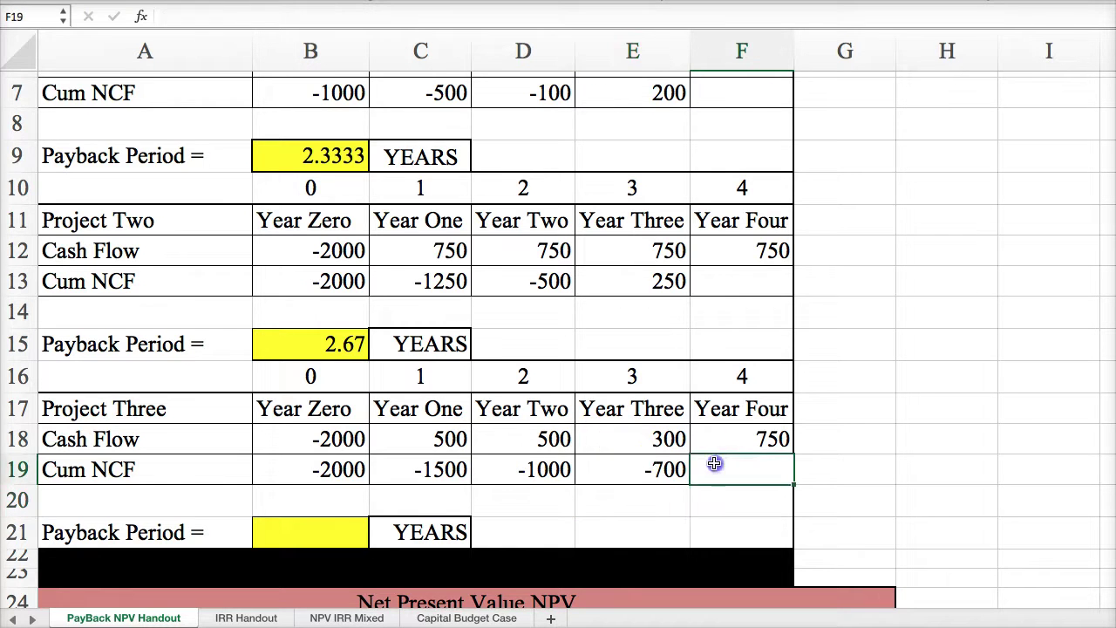
type("+")
left_click(655, 470)
type("+")
left_click(717, 440)
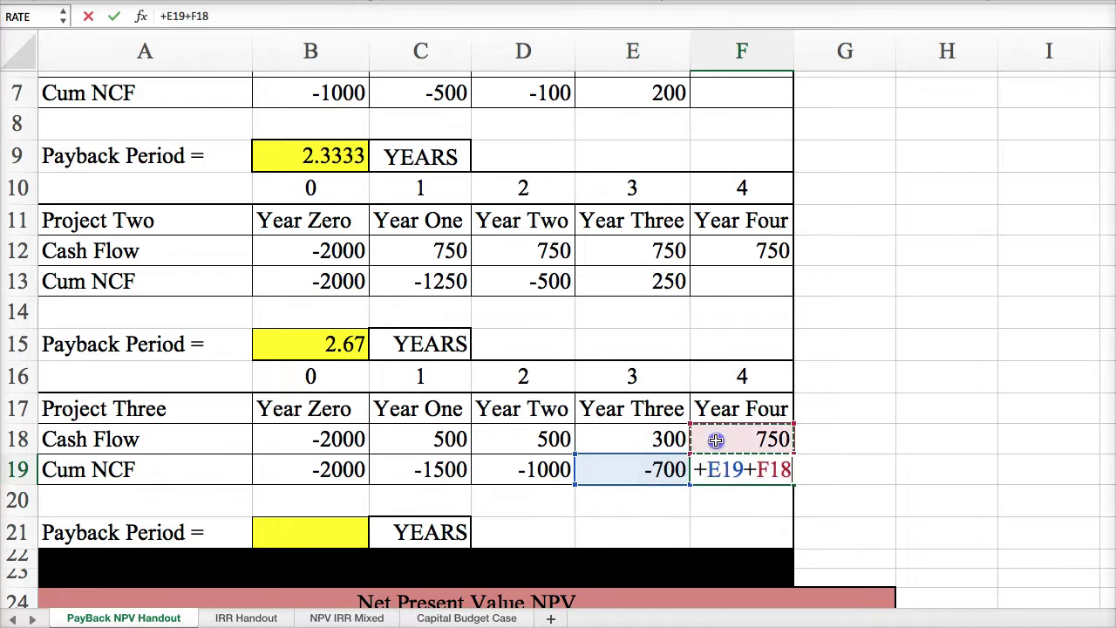
key("Return")
left_click(724, 468)
left_click_drag(720, 407, 717, 490)
Calculate Project Three's Payback Period in B21 with the formula +E16+(abs(E19)/F18) and check its source cells.
scroll(717, 490, "down", 1)
left_click(316, 486)
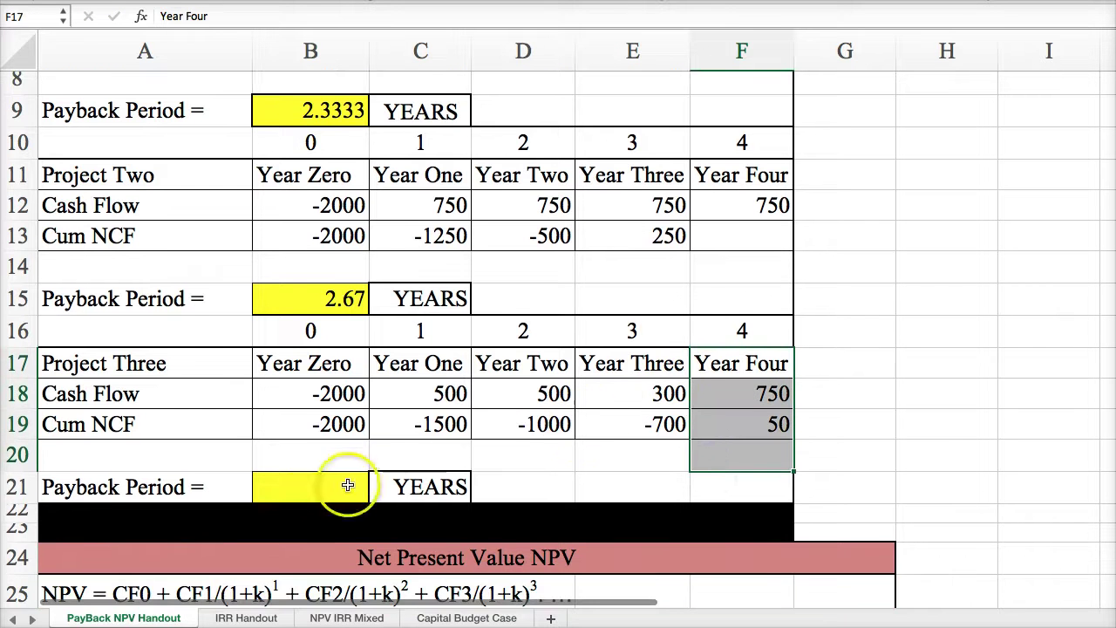
type("+")
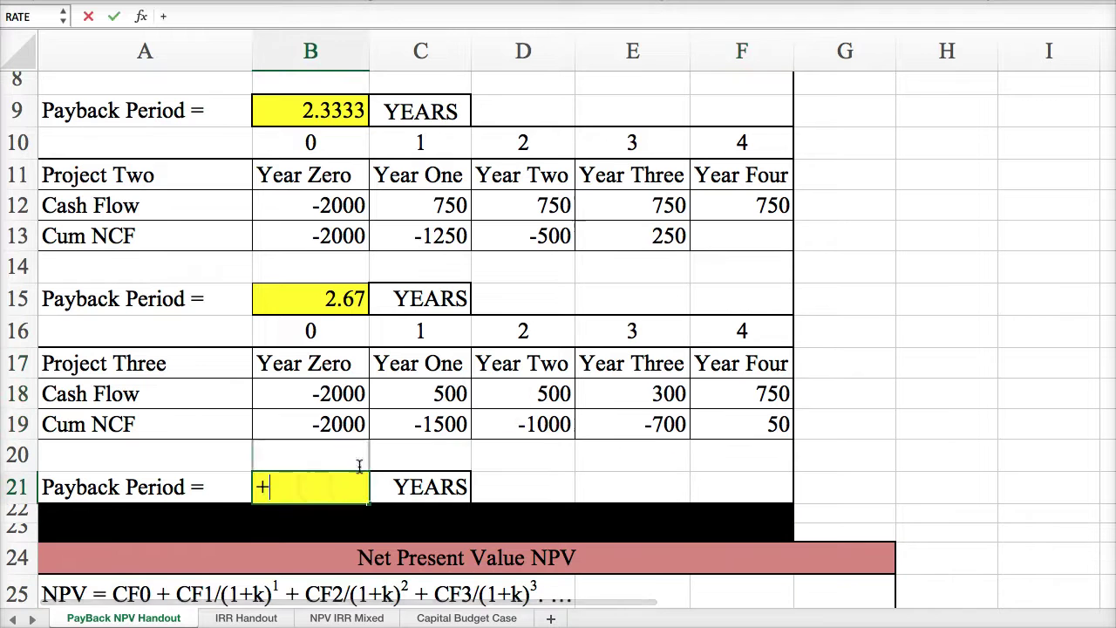
left_click(632, 330)
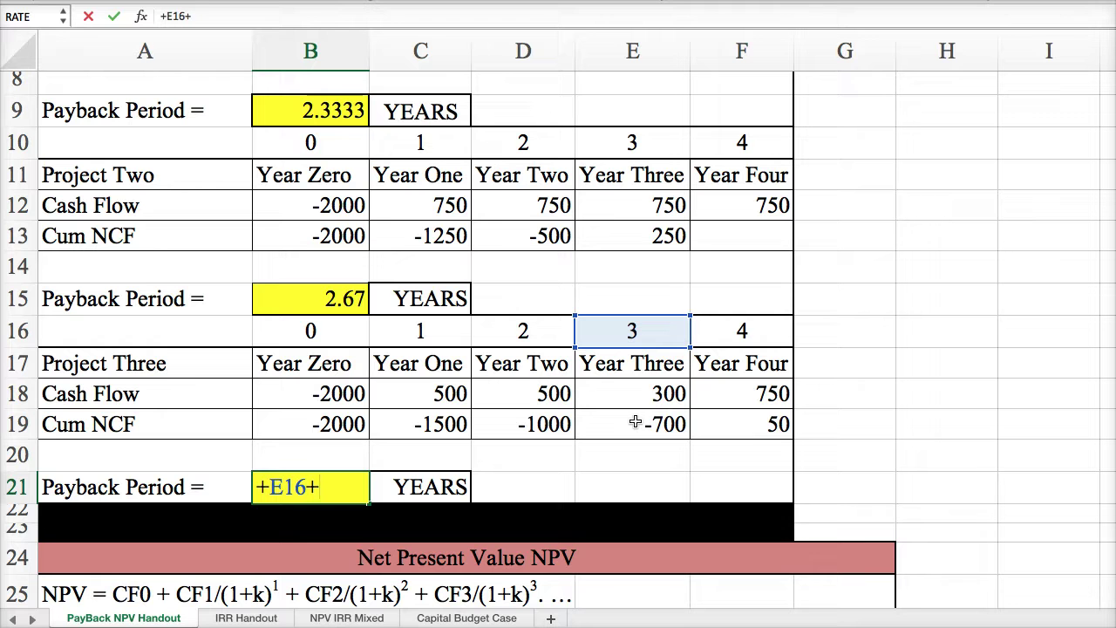
type("+(abs")
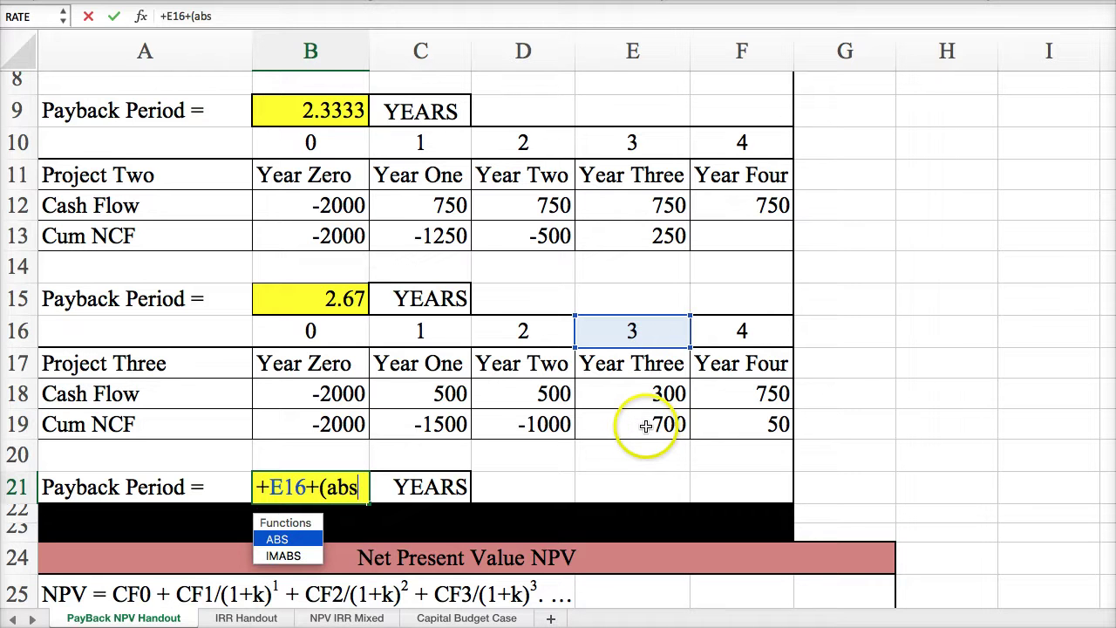
left_click(646, 424)
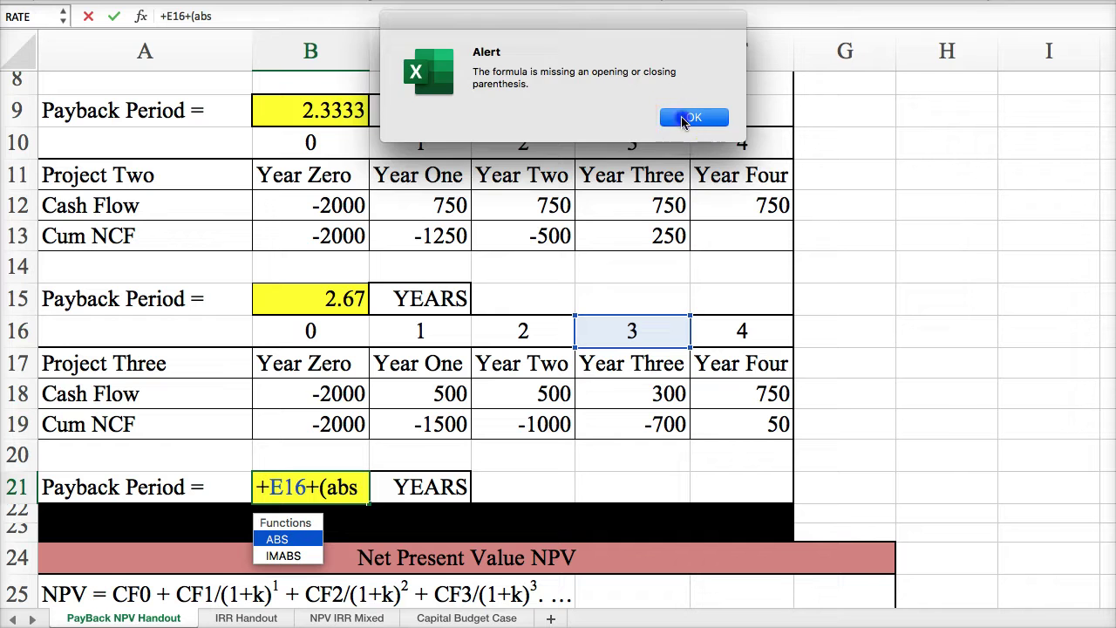
left_click(692, 118)
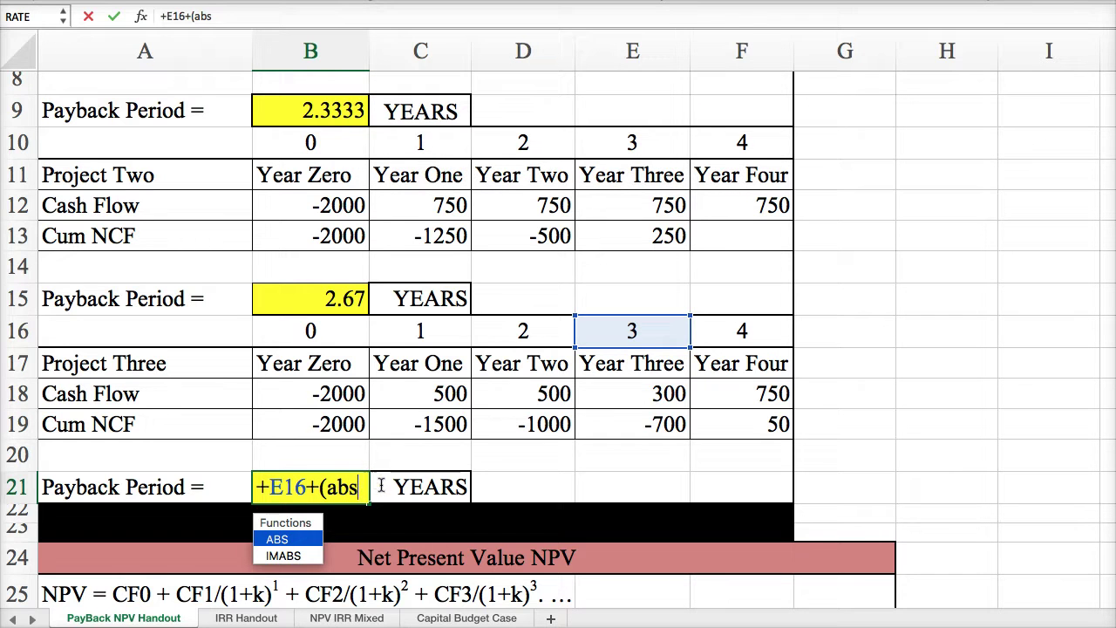
type("(")
left_click(614, 426)
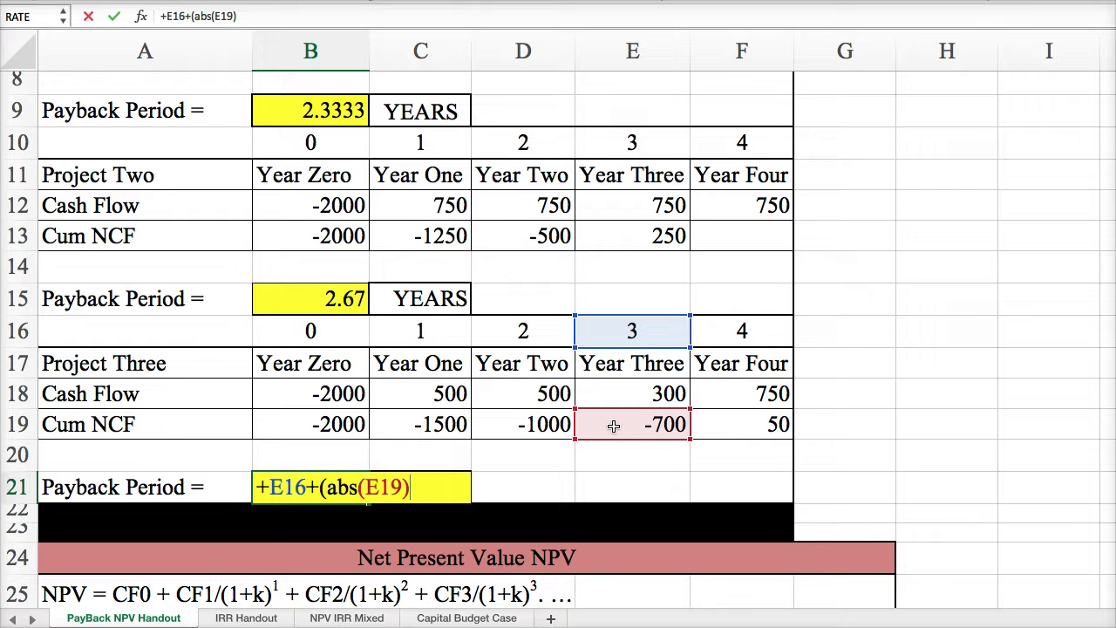
left_click(715, 395)
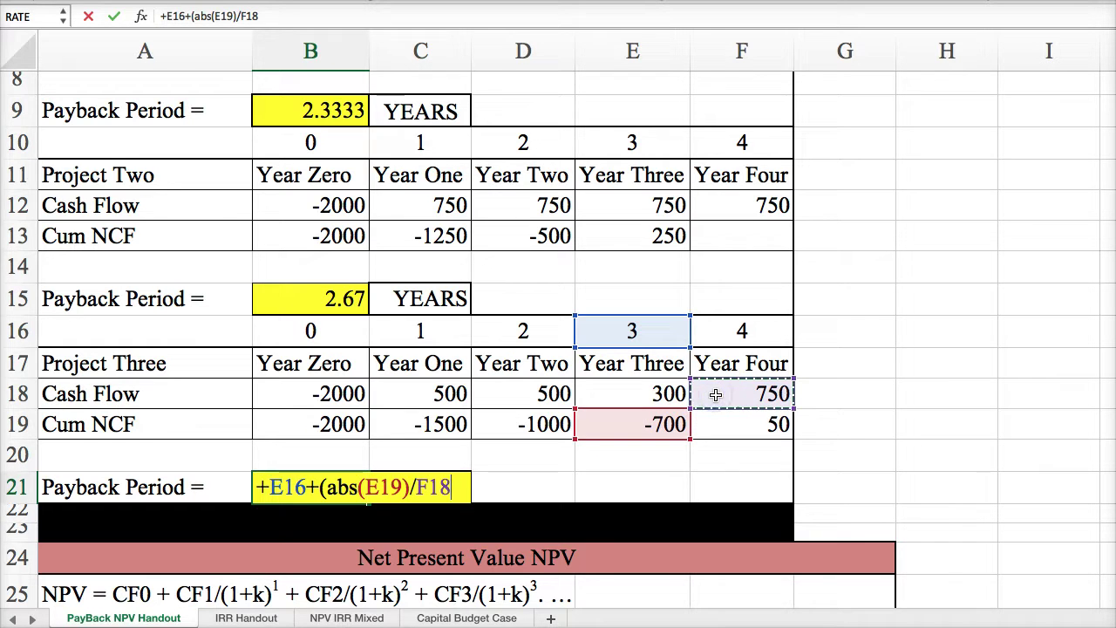
type(")")
key("Return")
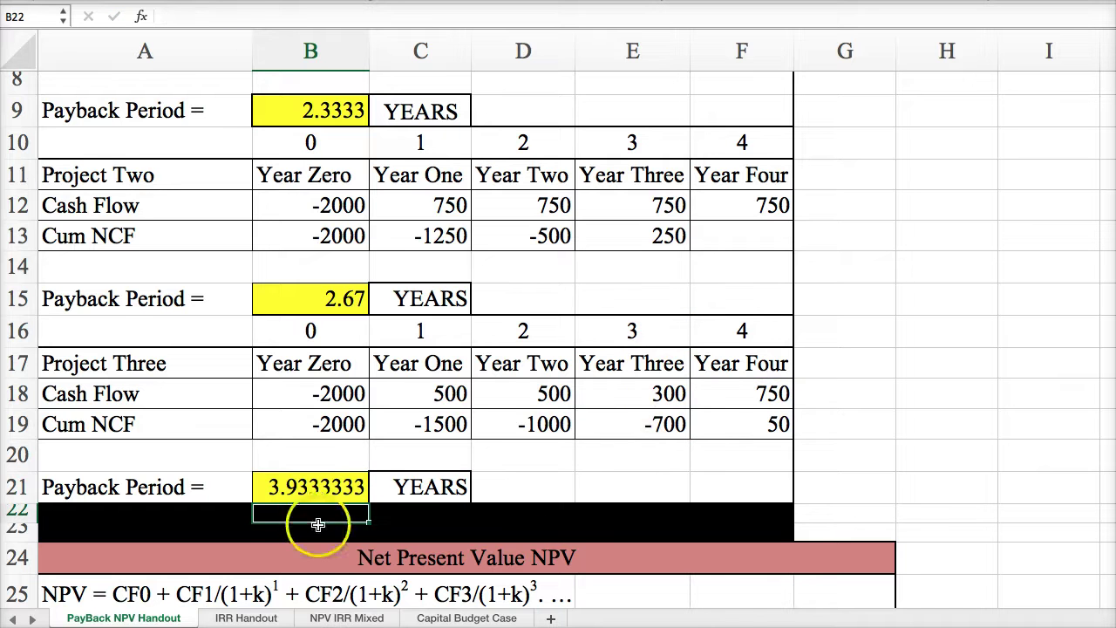
left_click(632, 333)
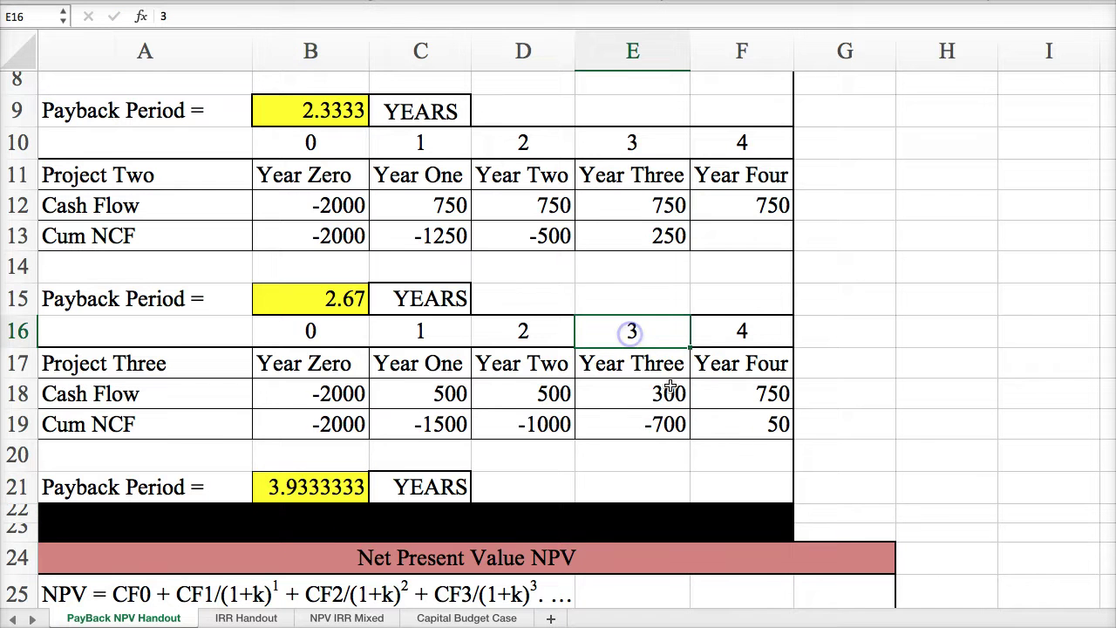
left_click(739, 396)
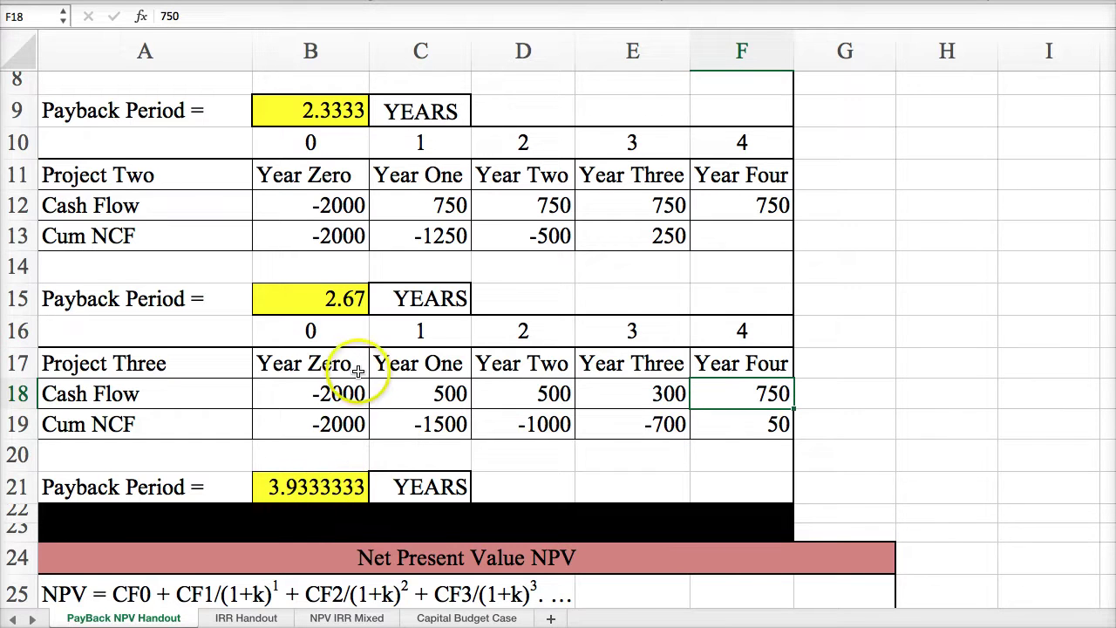
Insert the NPV function into Project One's NPV cell G29 by searching the function list for npv.
scroll(323, 386, "down", 3)
scroll(391, 348, "down", 6)
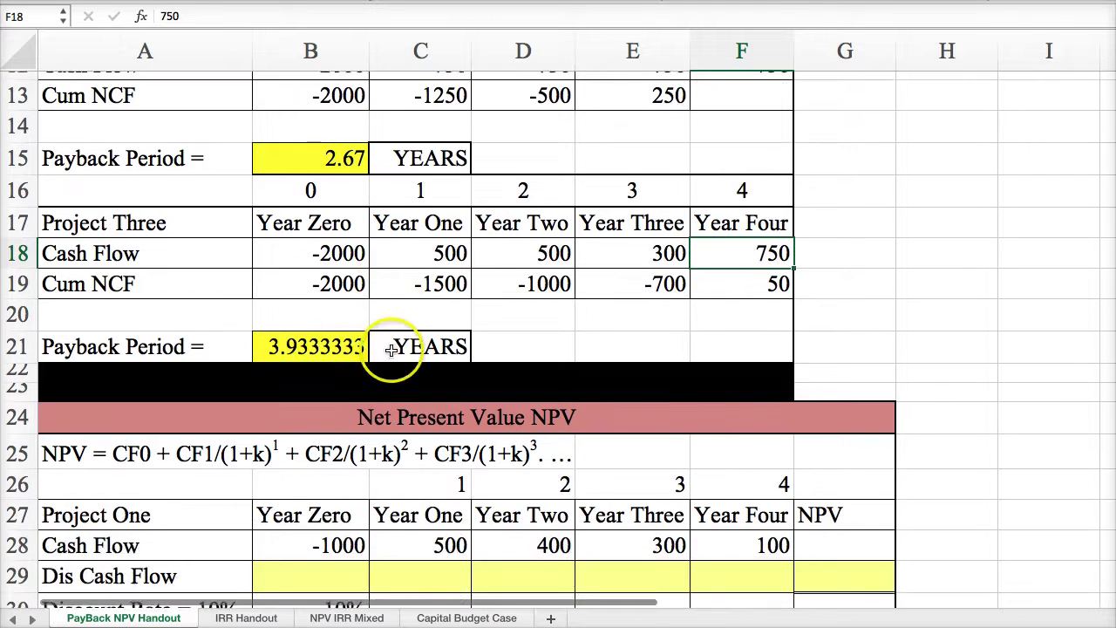
scroll(388, 353, "down", 6)
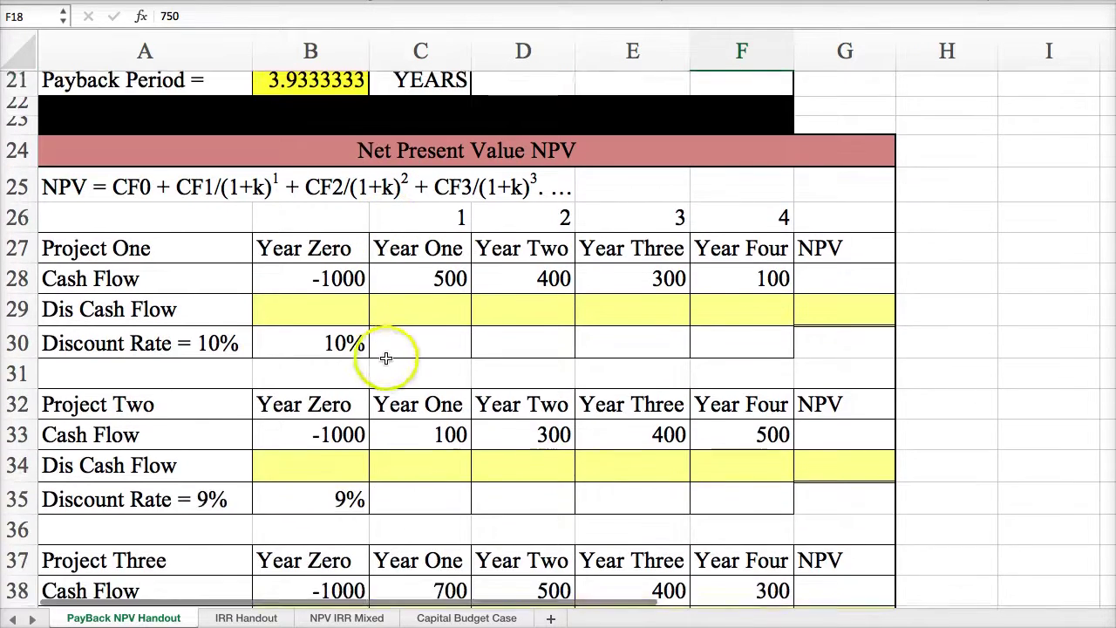
scroll(382, 360, "down", 1)
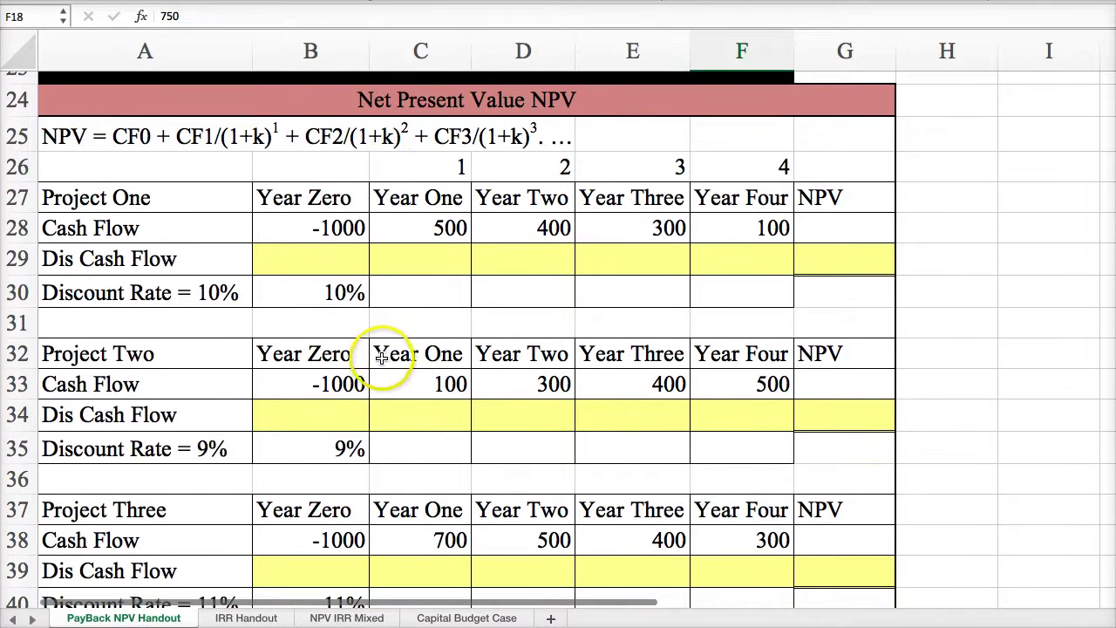
left_click_drag(122, 137, 523, 137)
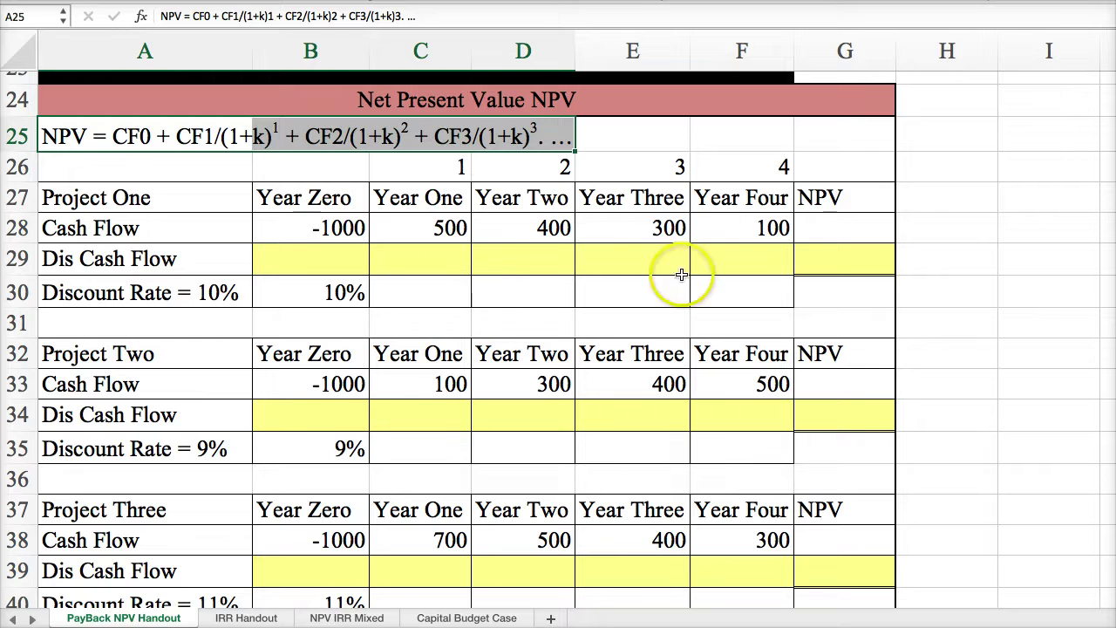
left_click(809, 257)
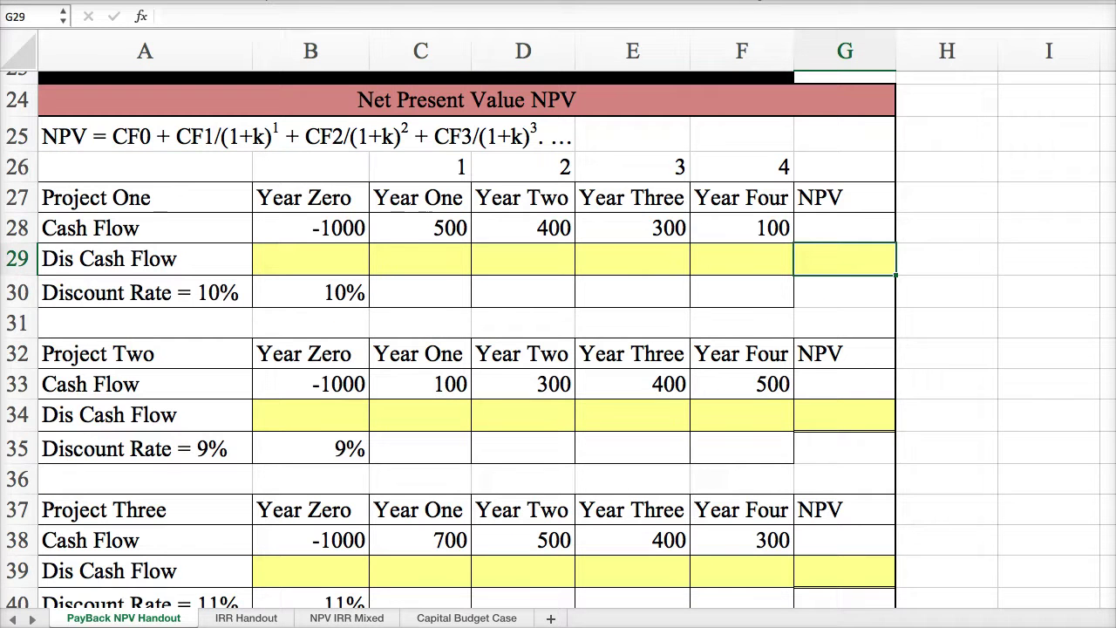
key("shift+F3")
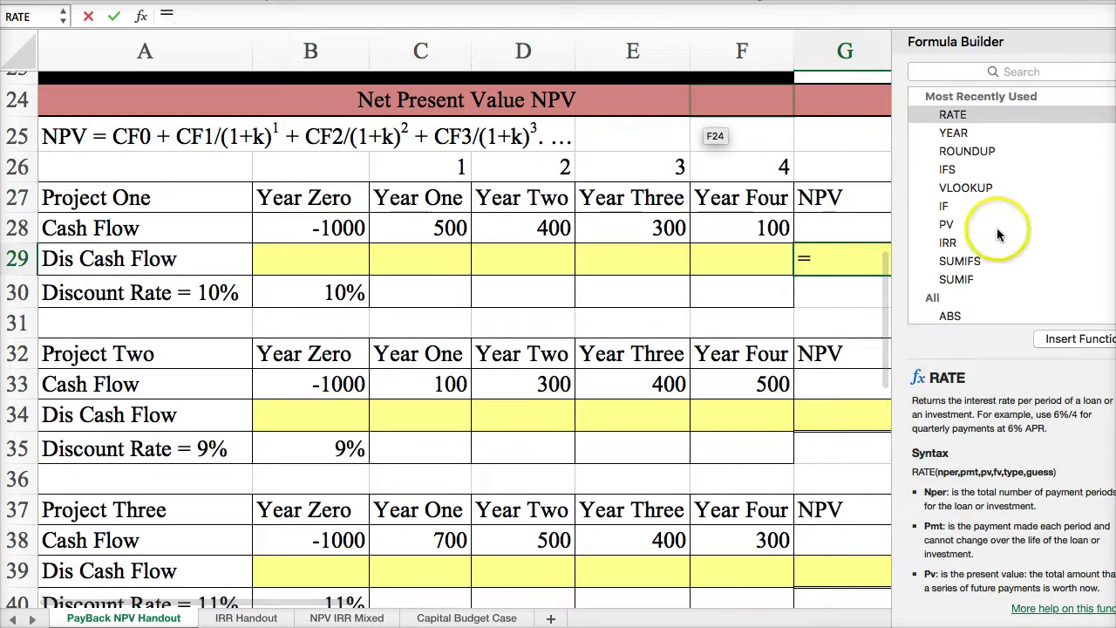
left_click(978, 75)
type("m")
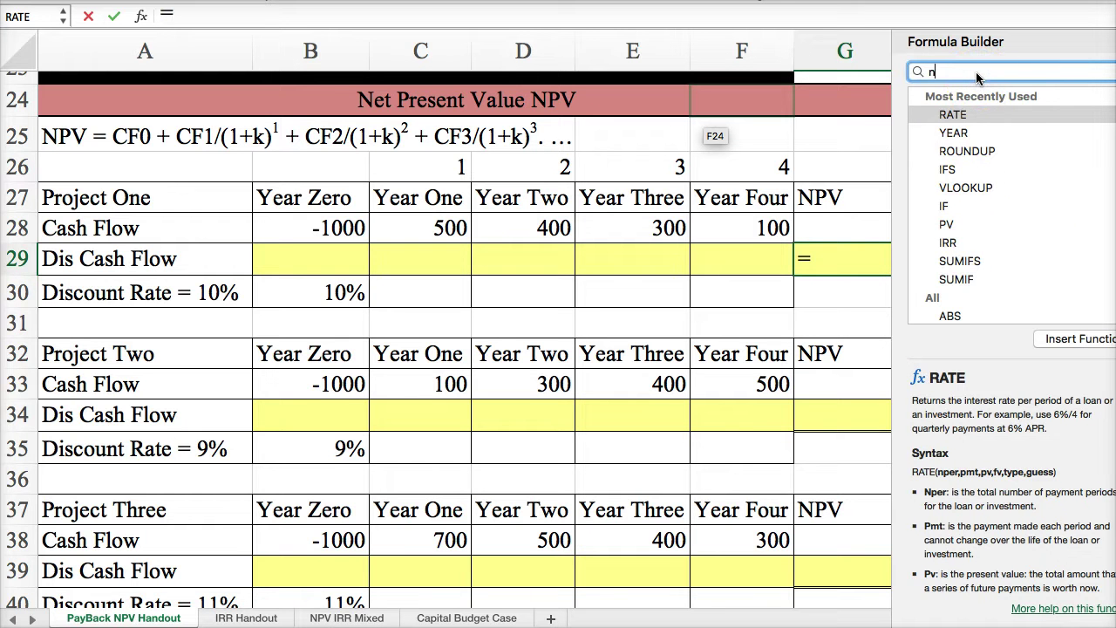
type("pv")
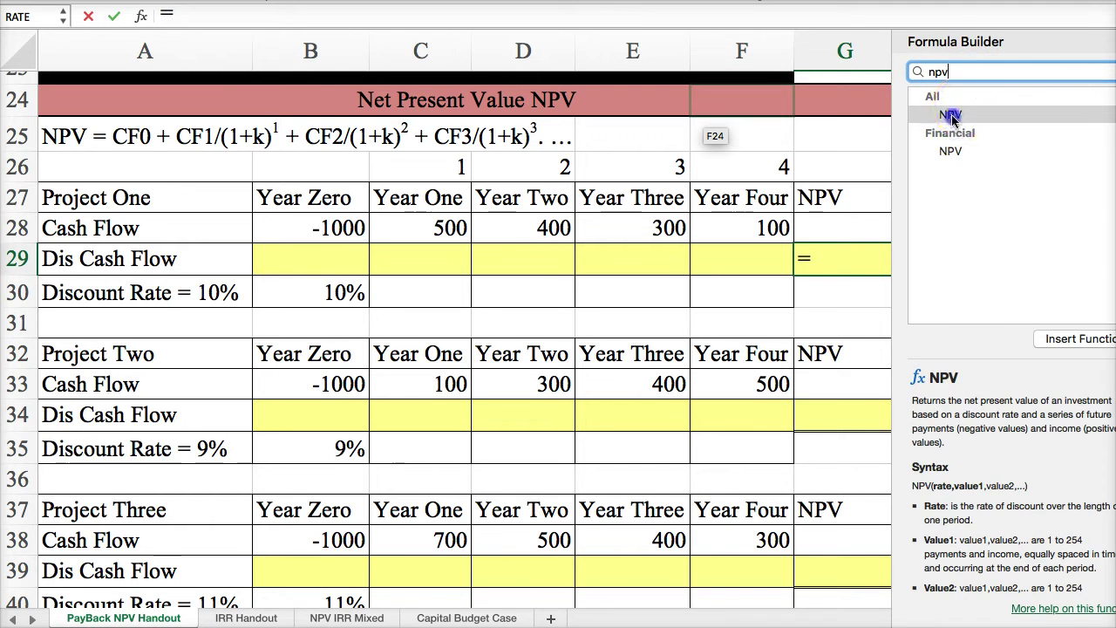
double_click(950, 112)
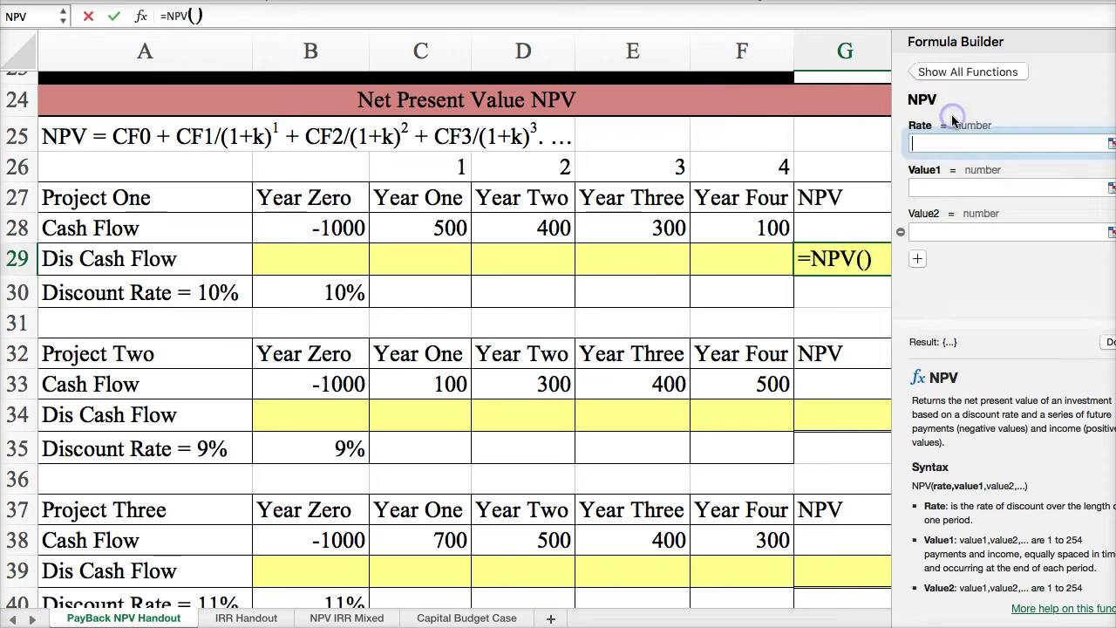
Set Project One's NPV arguments to rate B30 and Value1 range C28:F28, and complete the function.
left_click(319, 294)
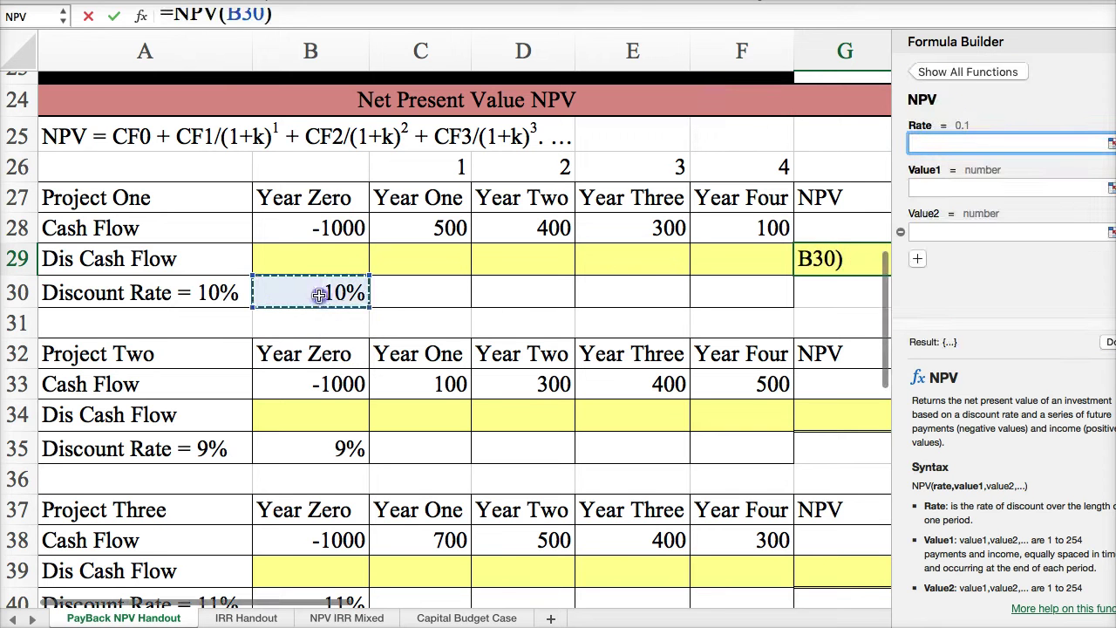
left_click(928, 187)
left_click_drag(418, 225, 752, 229)
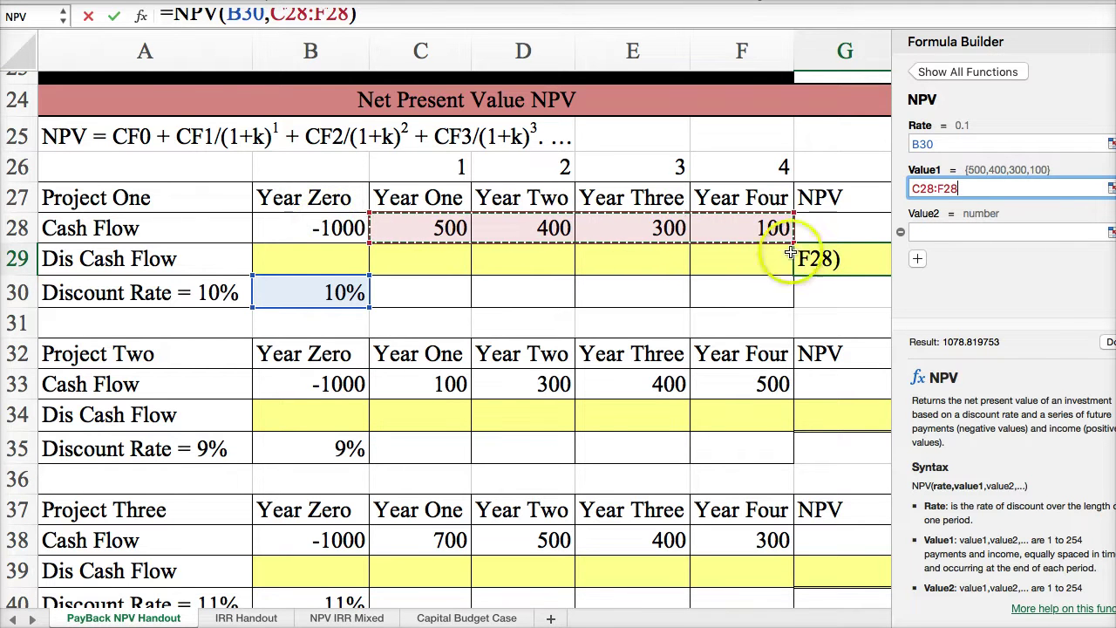
left_click(1107, 342)
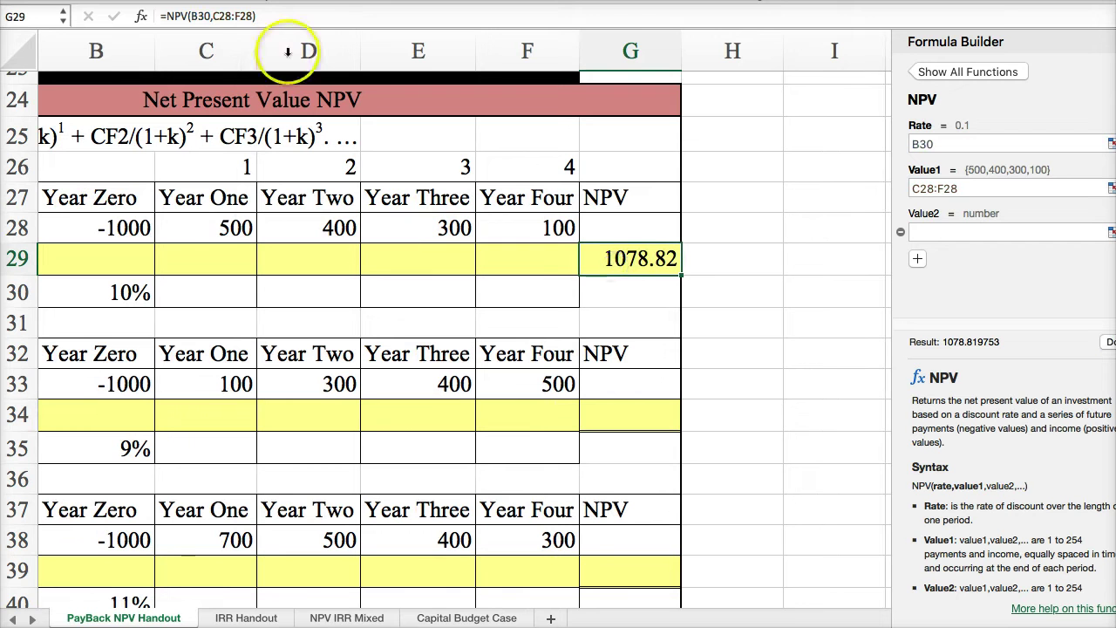
Add the Year Zero cash flow in B28 to Project One's NPV formula in G29.
left_click(270, 16)
type("+")
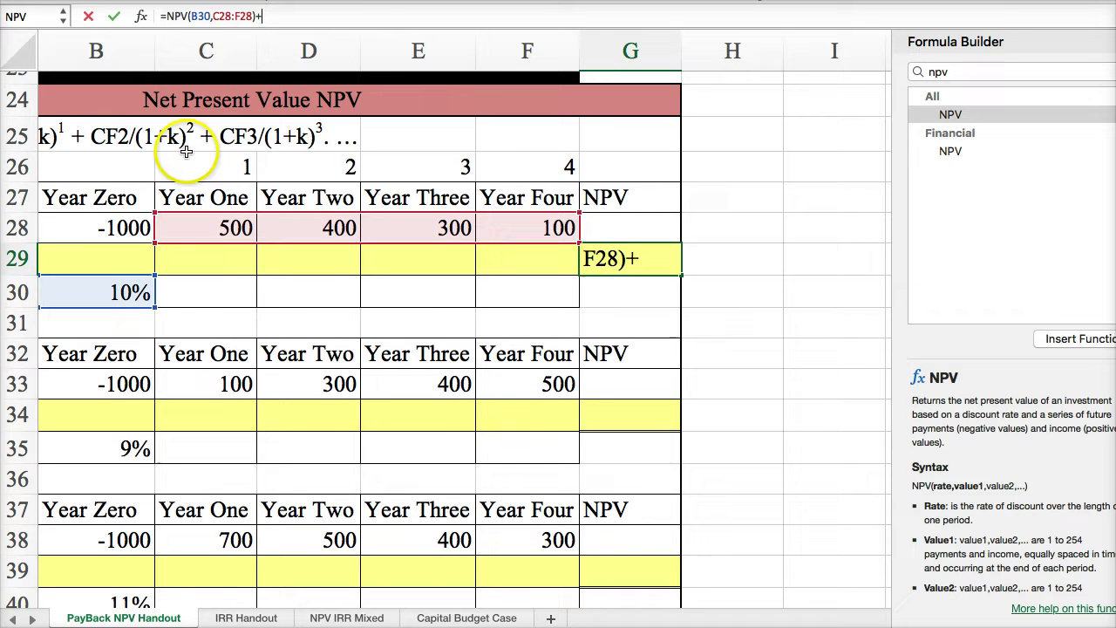
left_click(99, 224)
key("Return")
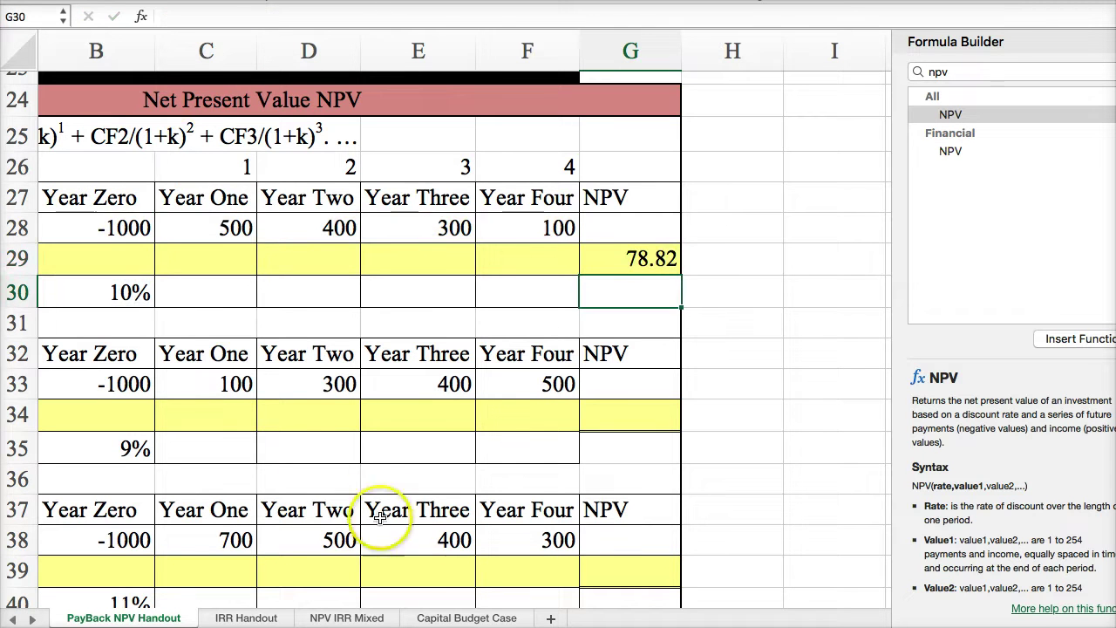
Insert the NPV function into Project Two's NPV cell G34.
left_click(370, 287)
key("Left")
key("Left")
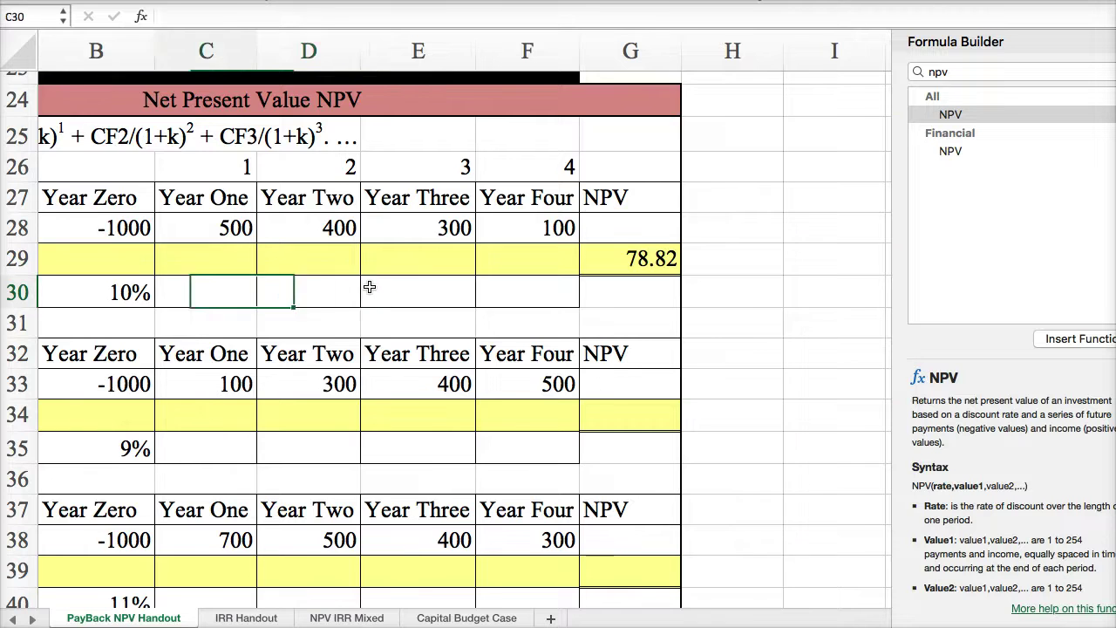
key("Left")
key("Left")
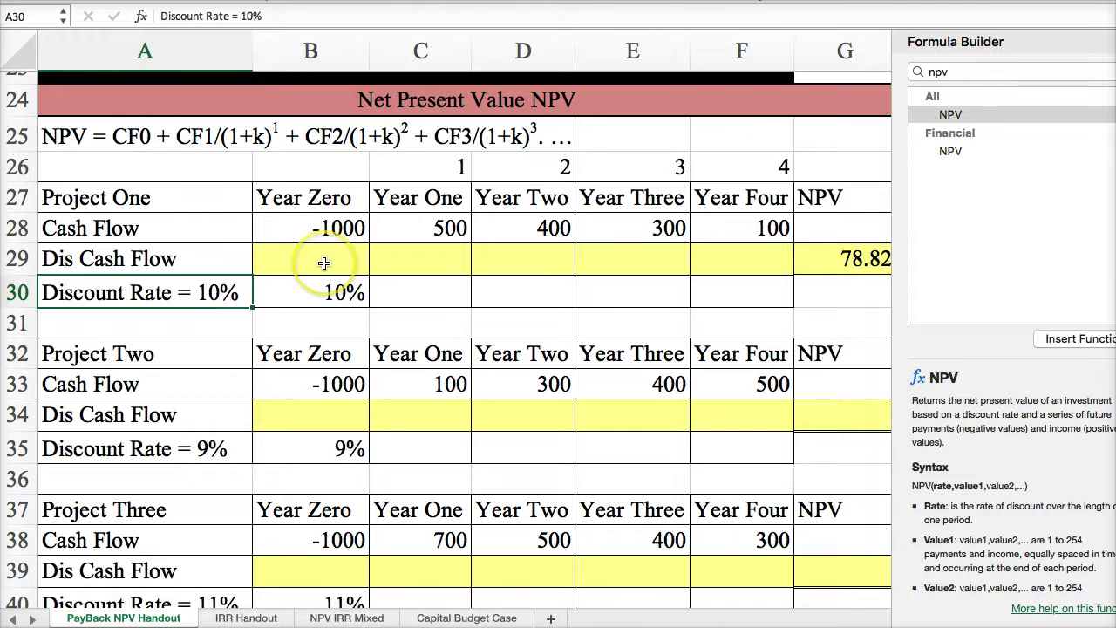
left_click(817, 420)
double_click(946, 115)
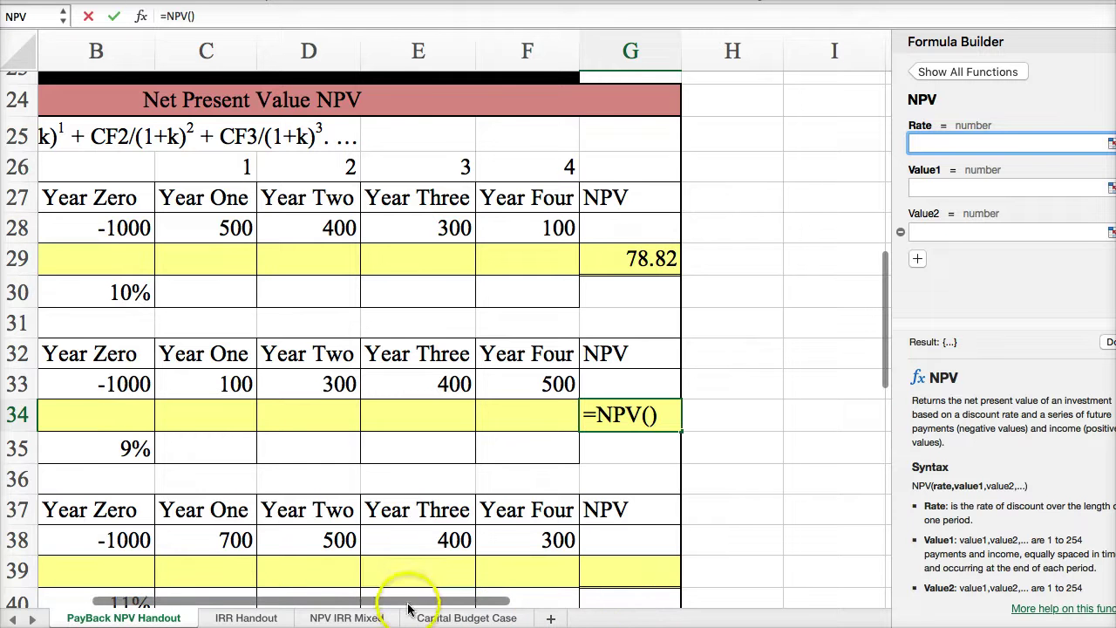
Set Project Two's NPV arguments to rate B35 and Value1 range C33:F33, and complete the function.
left_click_drag(392, 603, 294, 598)
left_click(307, 454)
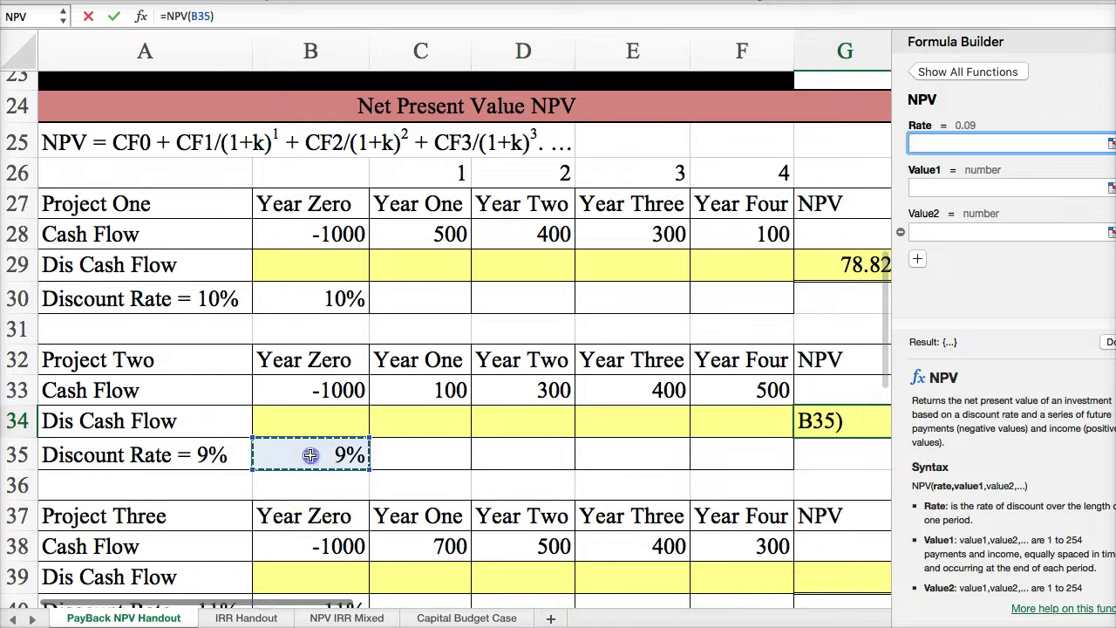
left_click(954, 185)
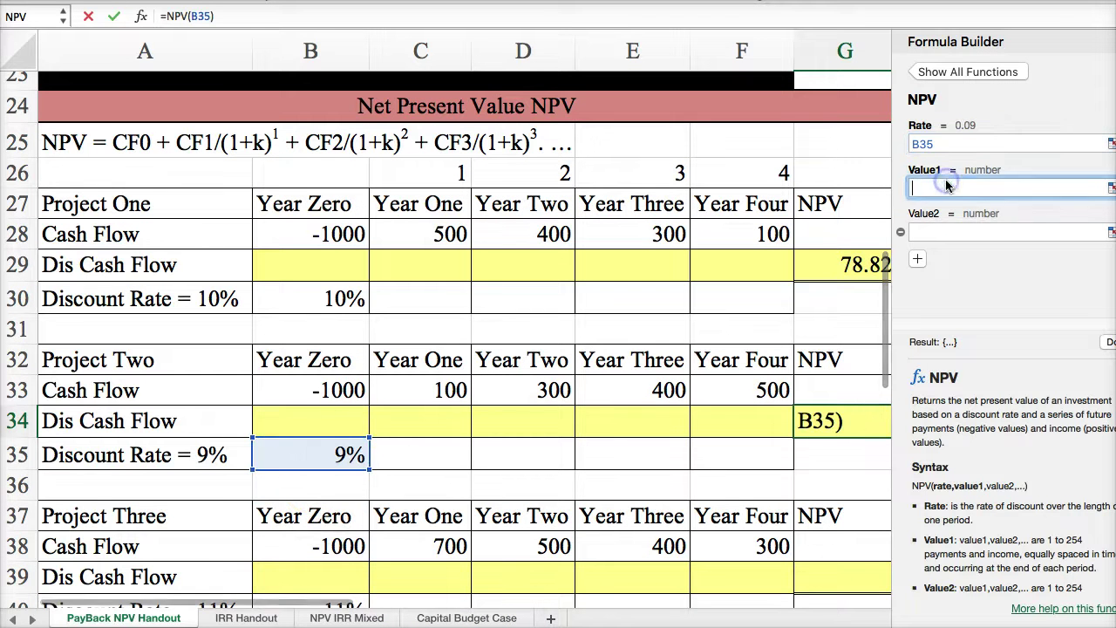
left_click_drag(435, 390, 746, 382)
left_click(1110, 341)
Add the Year Zero cash flow in B33 to Project Two's NPV formula in G34.
scroll(592, 423, "right", 4)
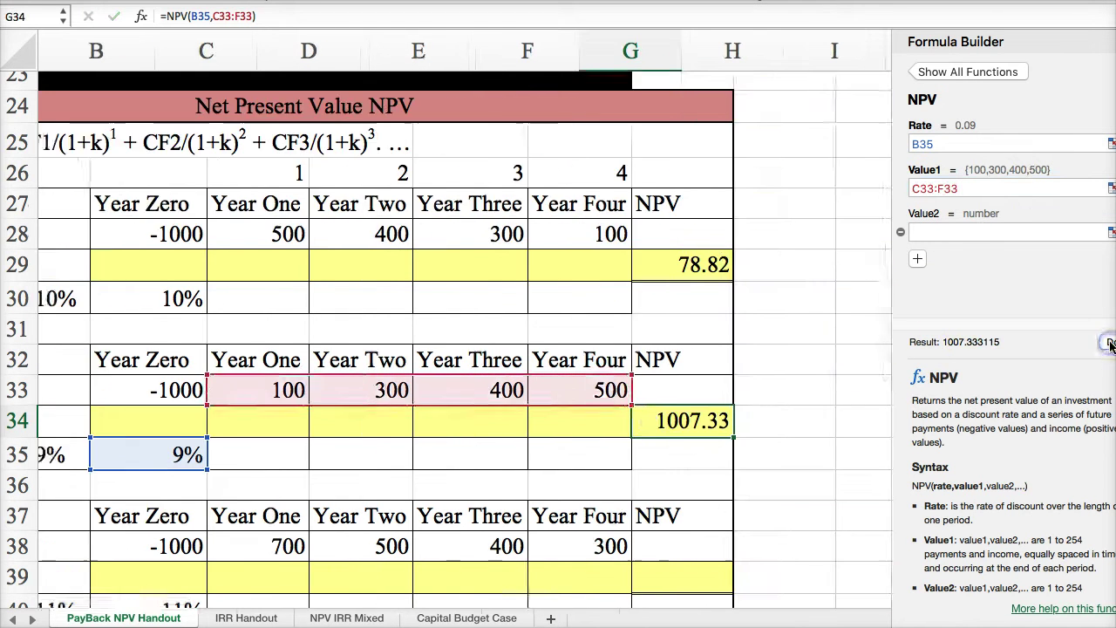
left_click(286, 14)
type("+")
left_click(92, 392)
key("Return")
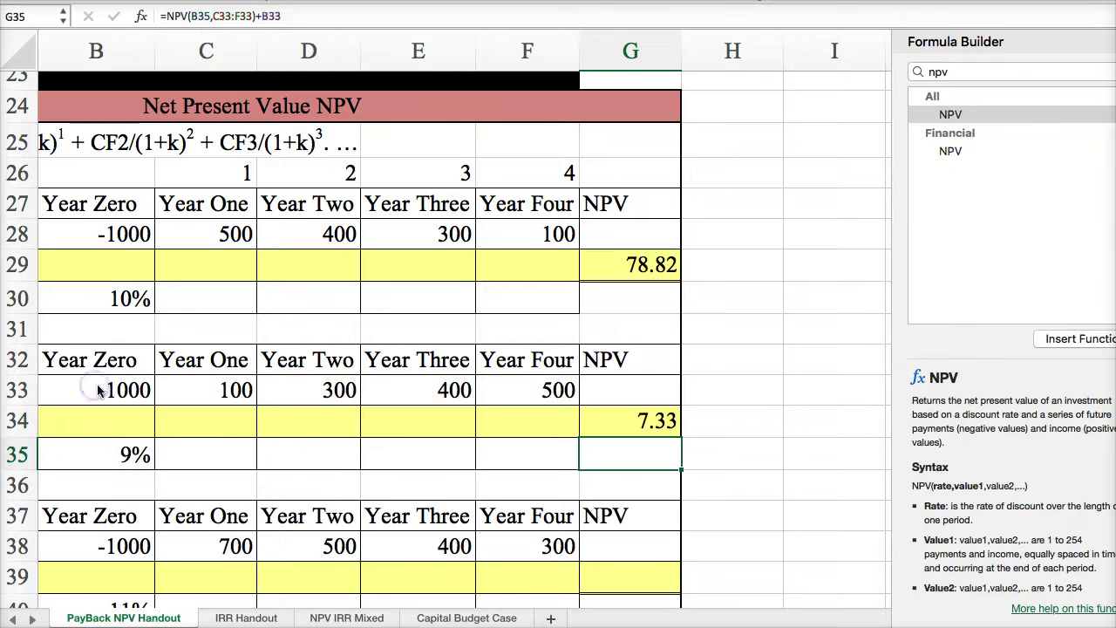
Insert the NPV function into Project Three's NPV cell G39.
scroll(455, 606, "left", 4)
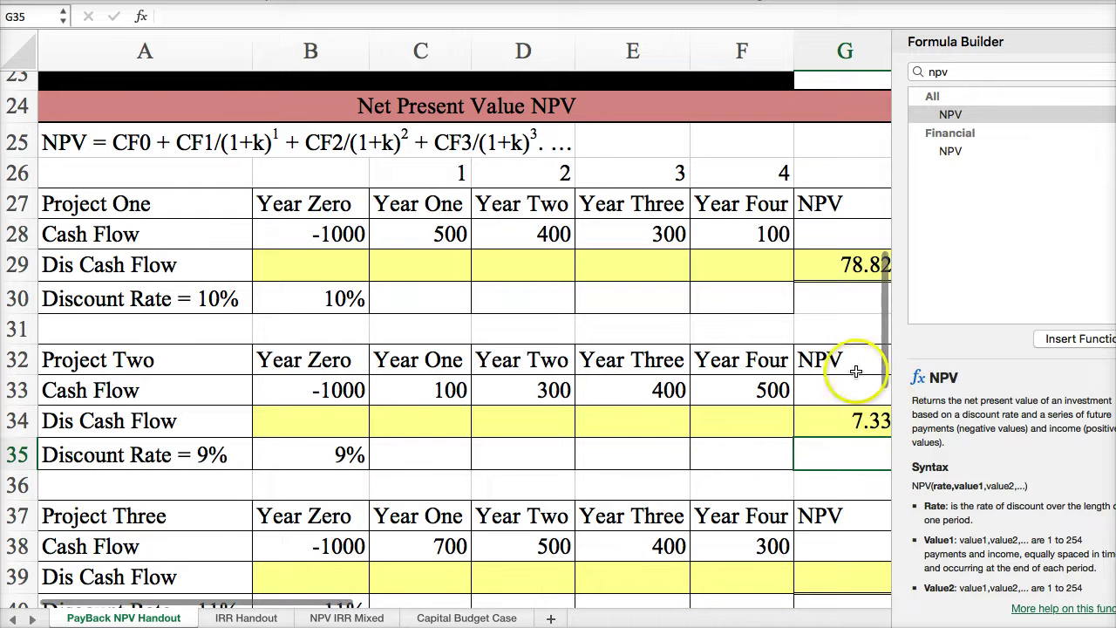
scroll(829, 363, "down", 3)
scroll(826, 363, "down", 1)
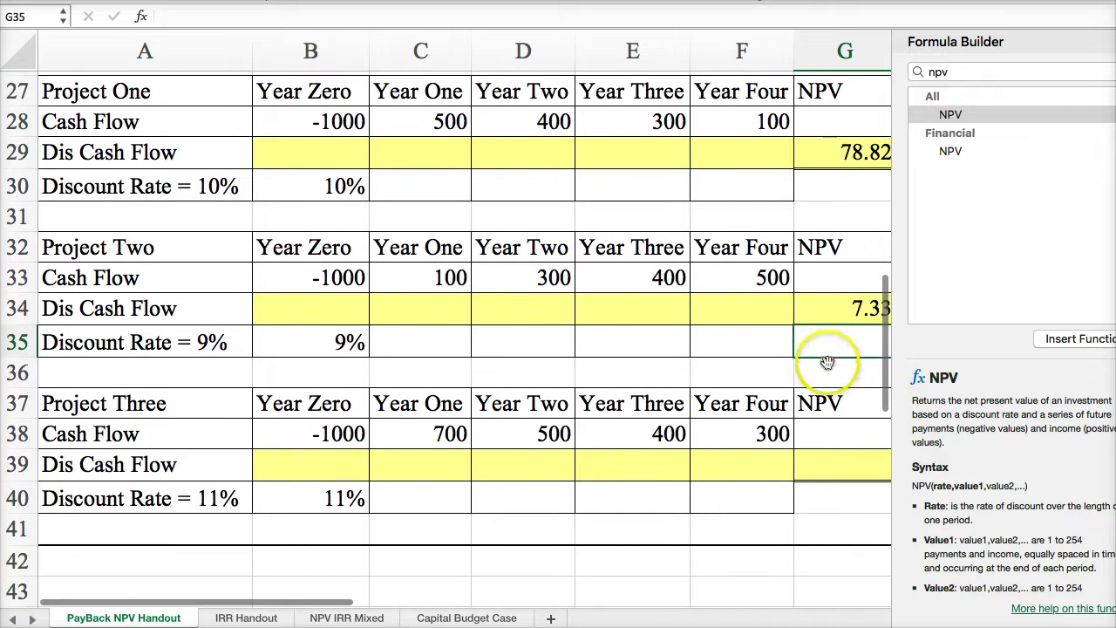
left_click(818, 455)
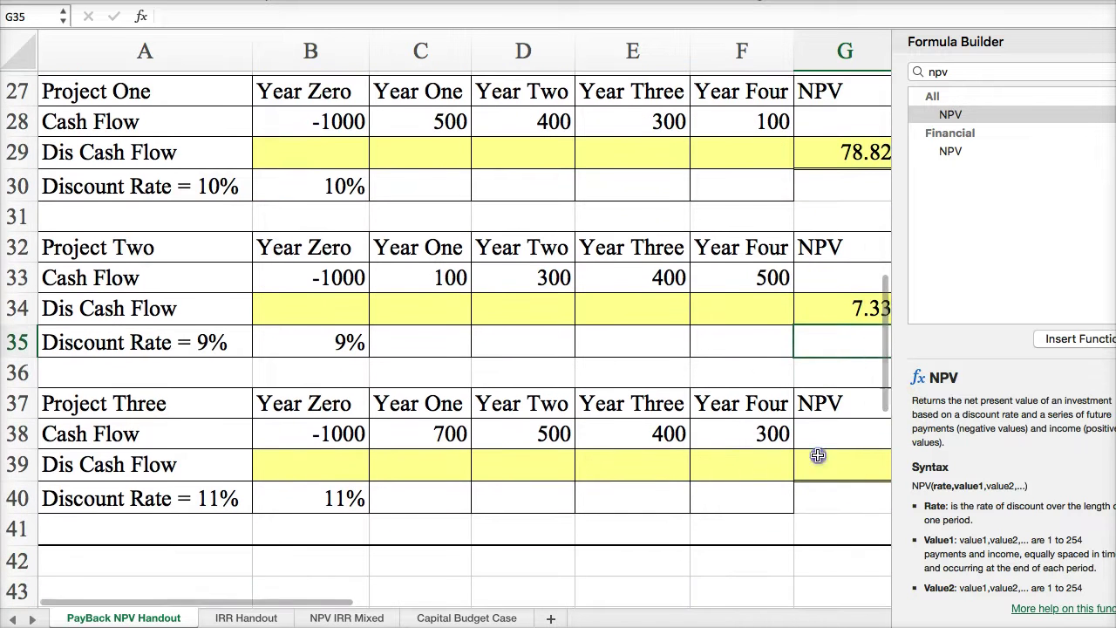
double_click(950, 114)
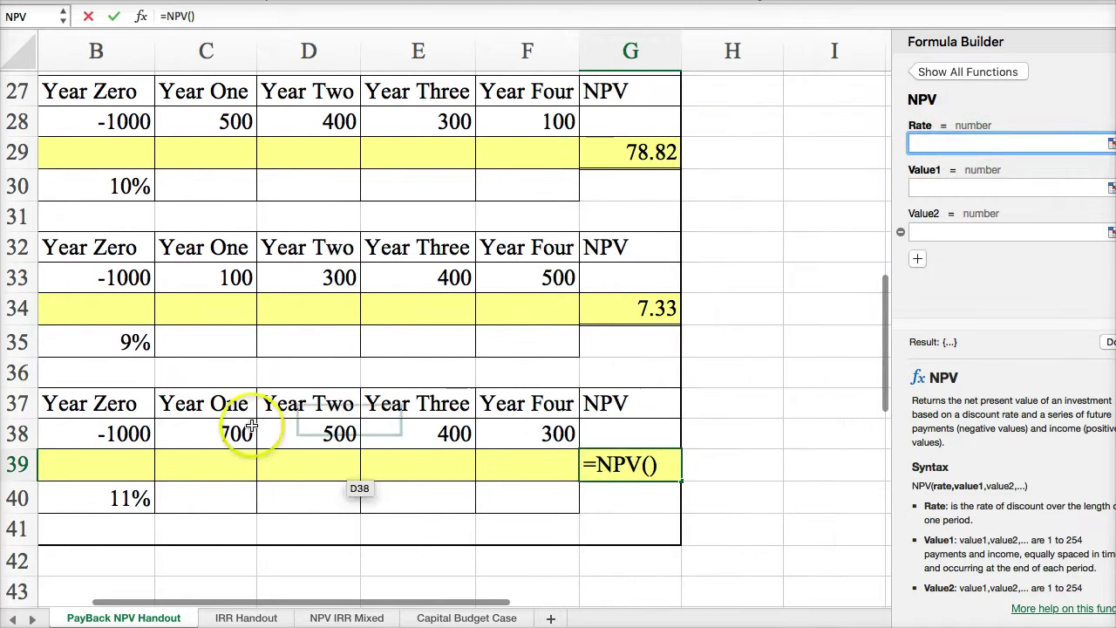
Set Project Three's NPV arguments to rate B40 and Value1 range C38:F38, and complete the function.
left_click(94, 490)
left_click(917, 184)
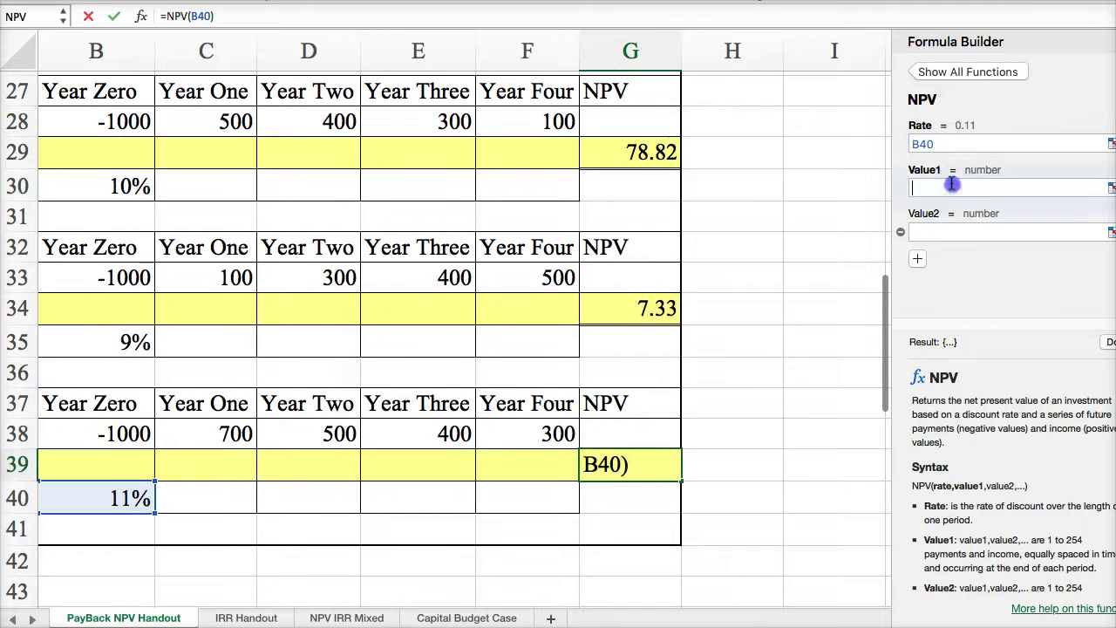
left_click_drag(194, 428, 557, 424)
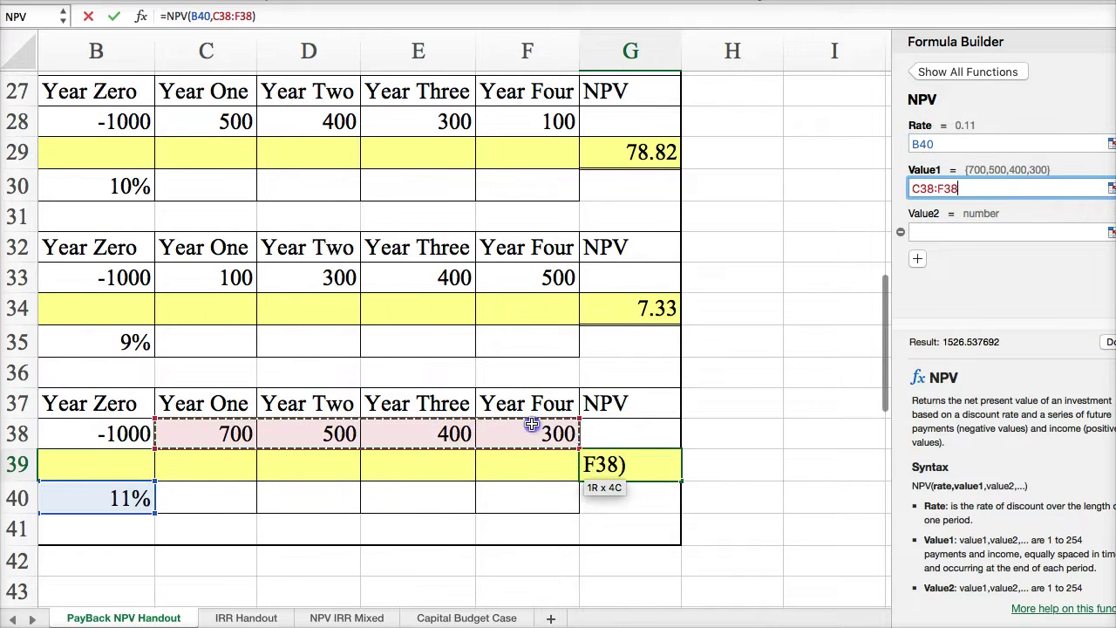
left_click(1109, 343)
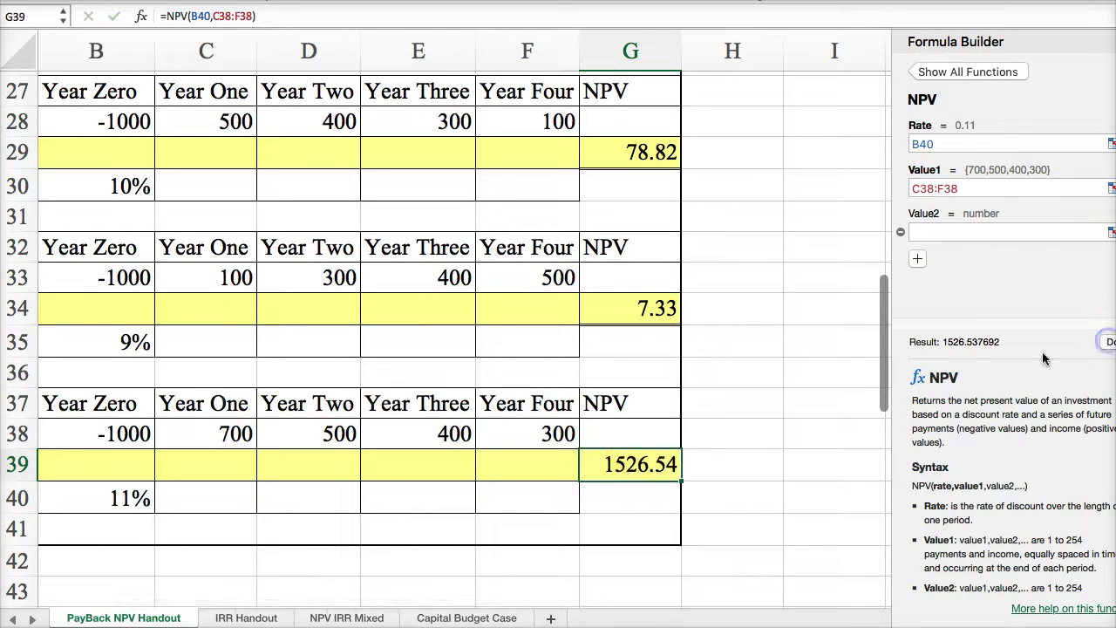
Add the Year Zero cash flow in B38 to Project Three's NPV formula in G39, and close the Formula Builder.
type("+")
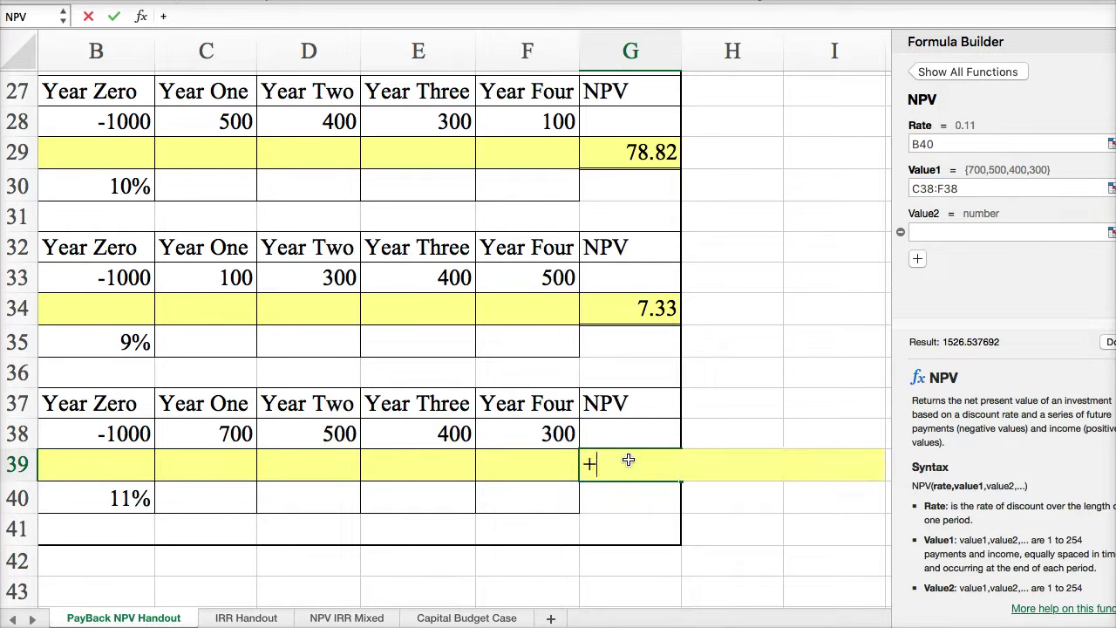
key("Escape")
left_click(269, 18)
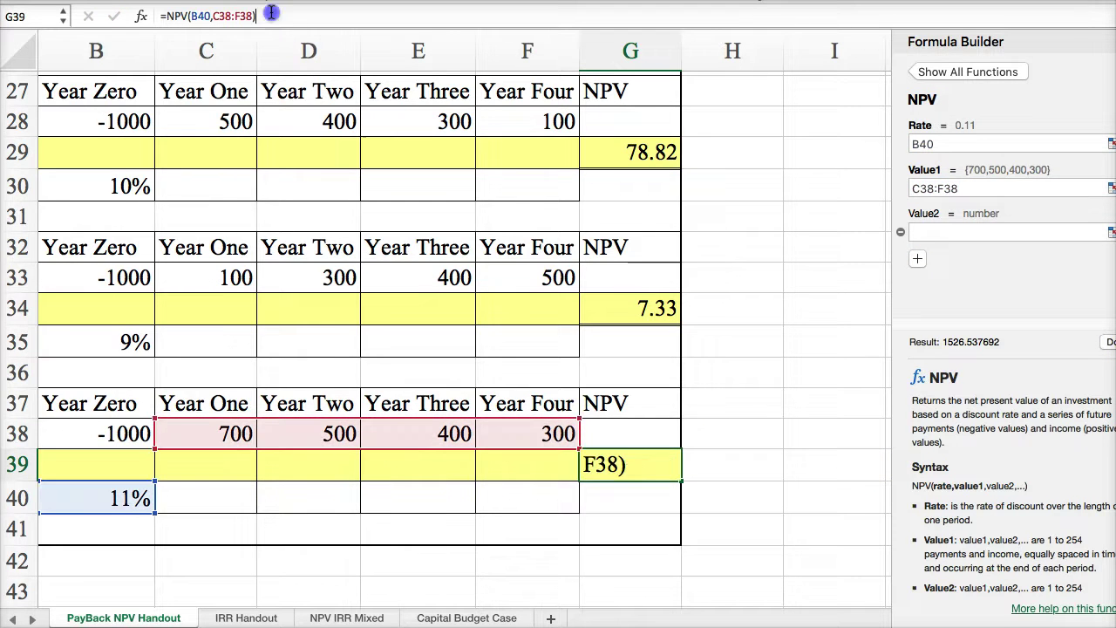
type("+")
left_click(94, 433)
key("Return")
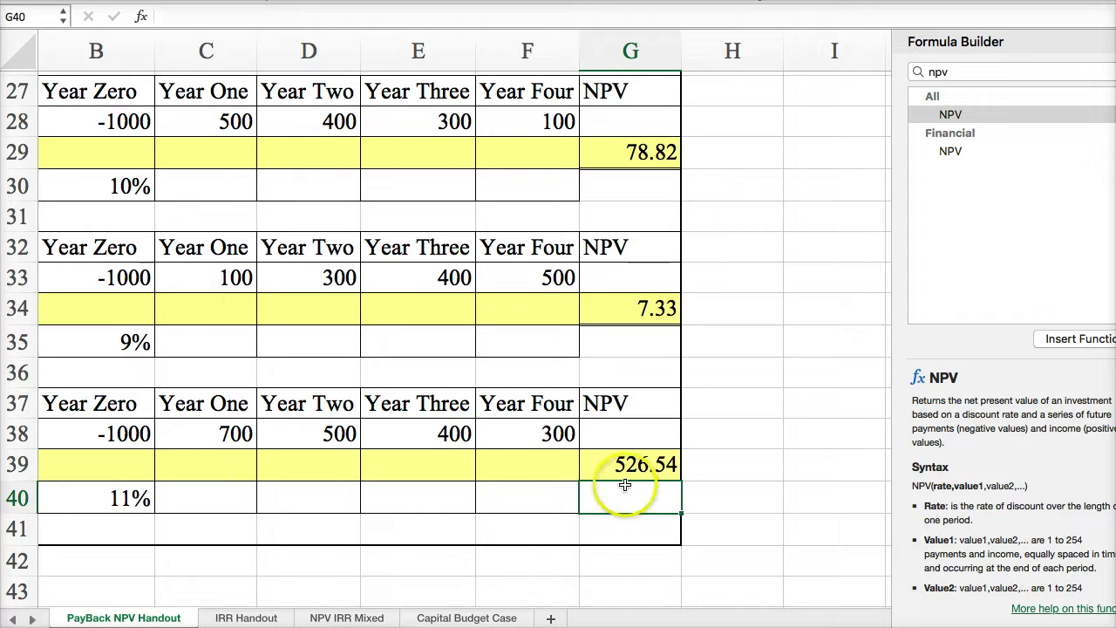
scroll(261, 607, "left", 3)
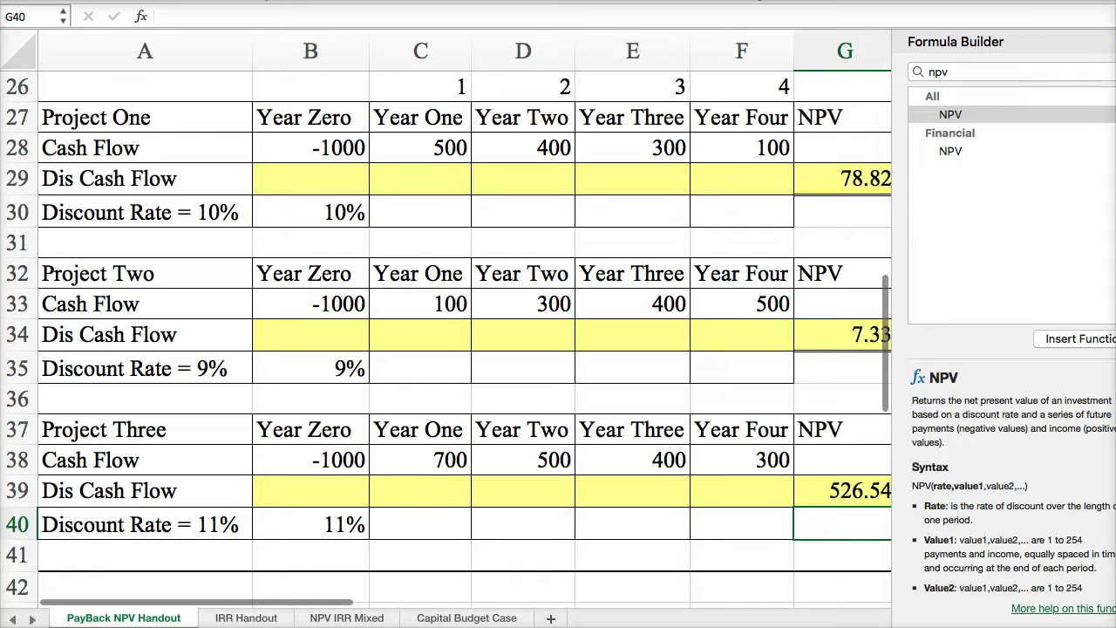
left_click(1105, 35)
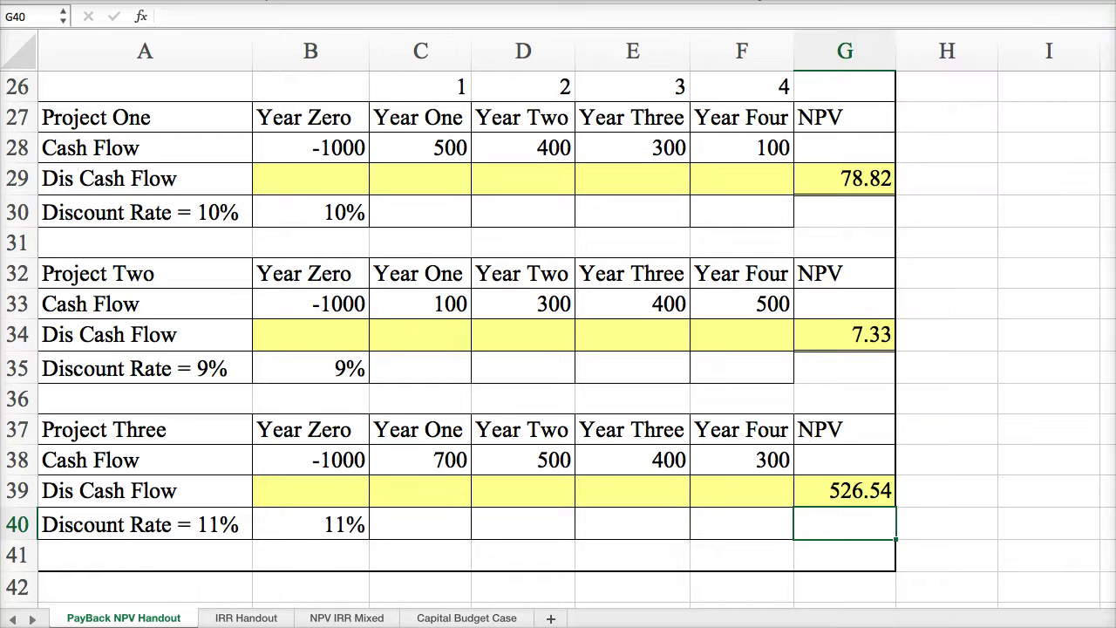
Try a discount rate of 25% for Project Three in B40.
left_click(303, 526)
type("25")
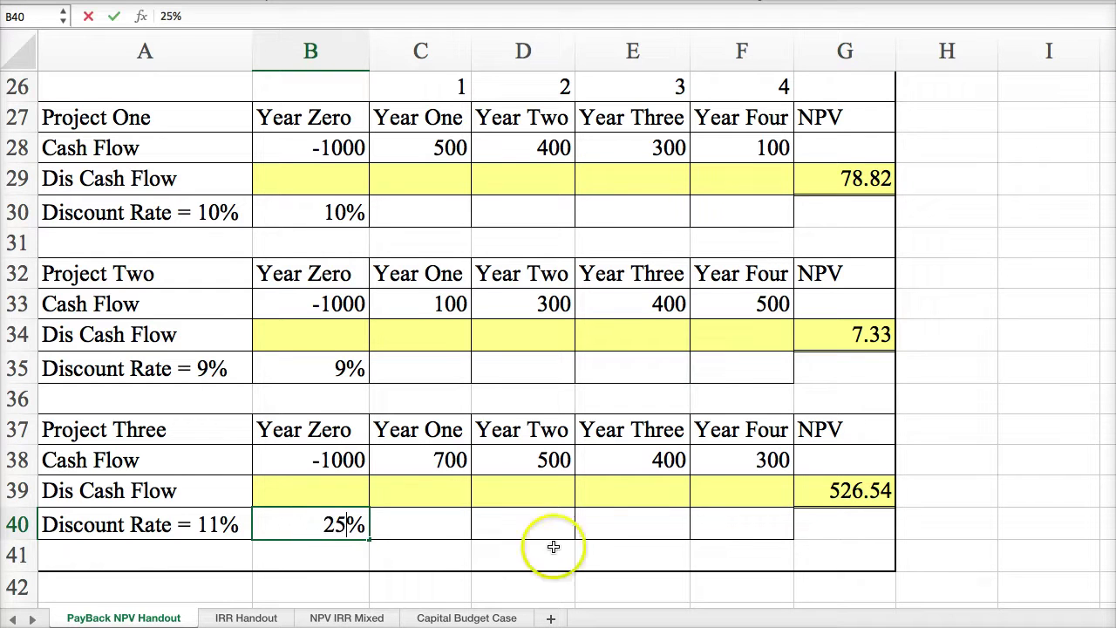
key("Return")
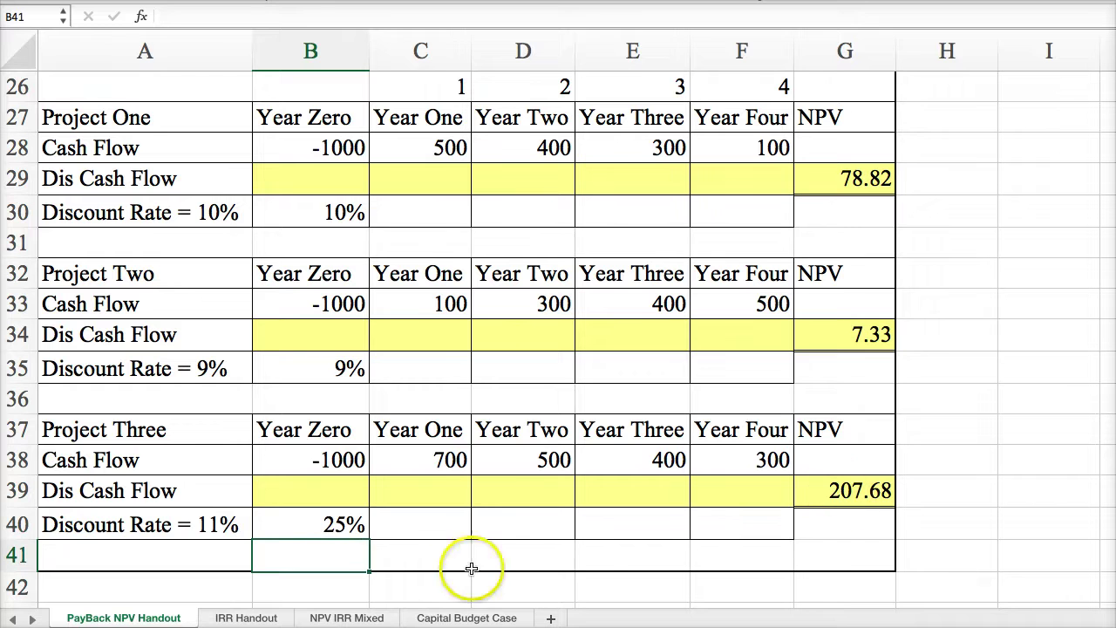
Try a 55% discount rate for Project Three in B40 and check the NPV in G39.
left_click(338, 525)
type("55")
left_click(741, 556)
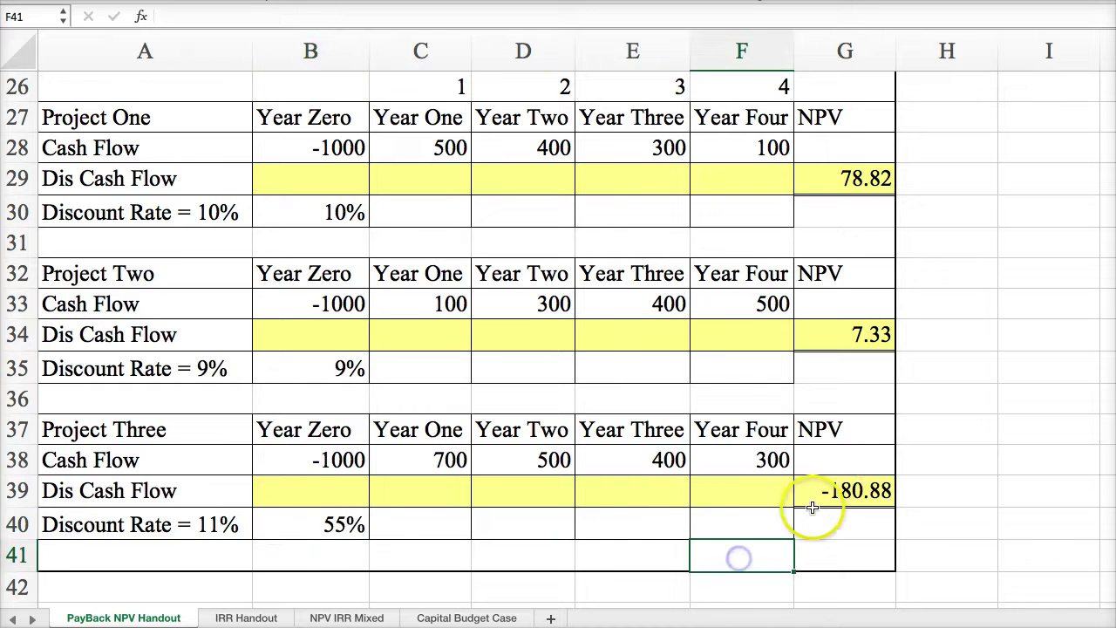
left_click(824, 493)
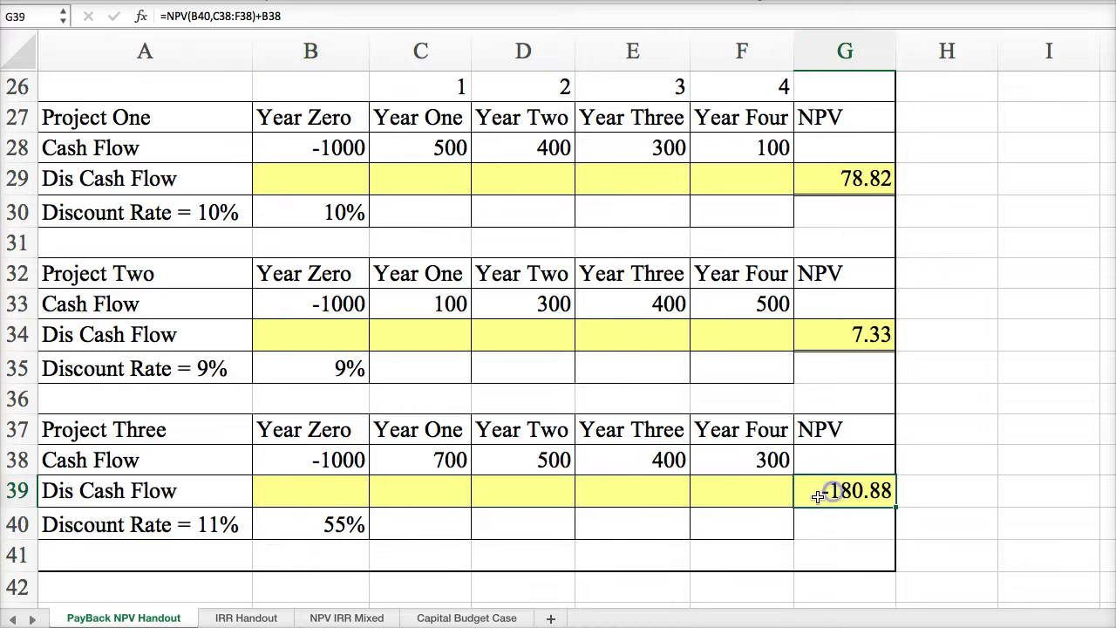
Try discount rates of 5% and 1% for Project Three in B40, and undo the changes.
left_click(301, 527)
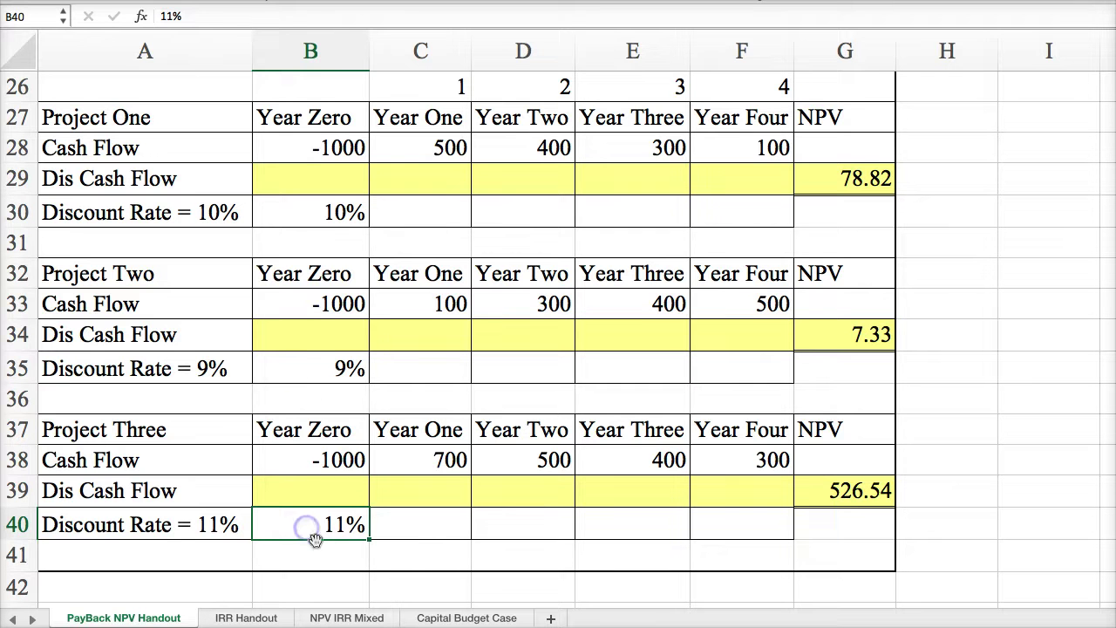
left_click(352, 552)
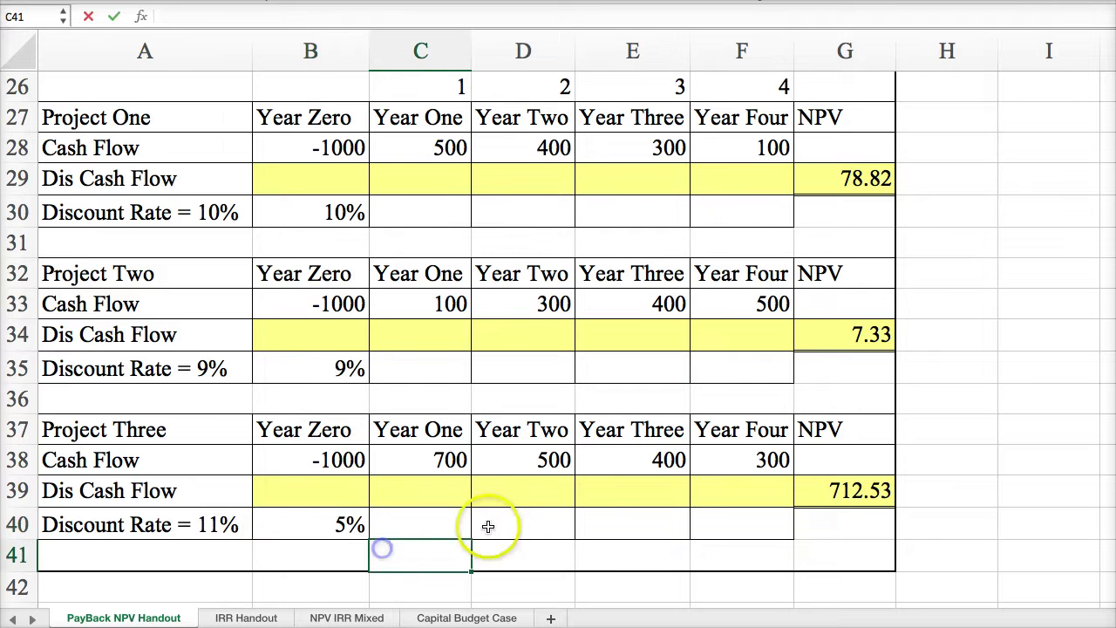
left_click(332, 521)
type("1")
left_click(493, 519)
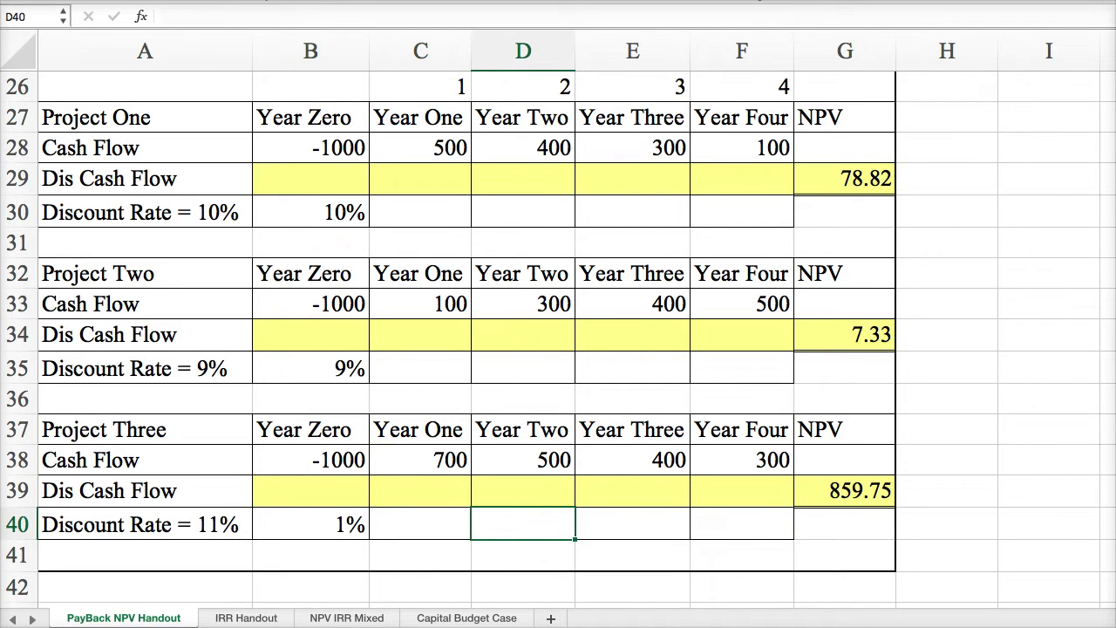
key("ctrl+z")
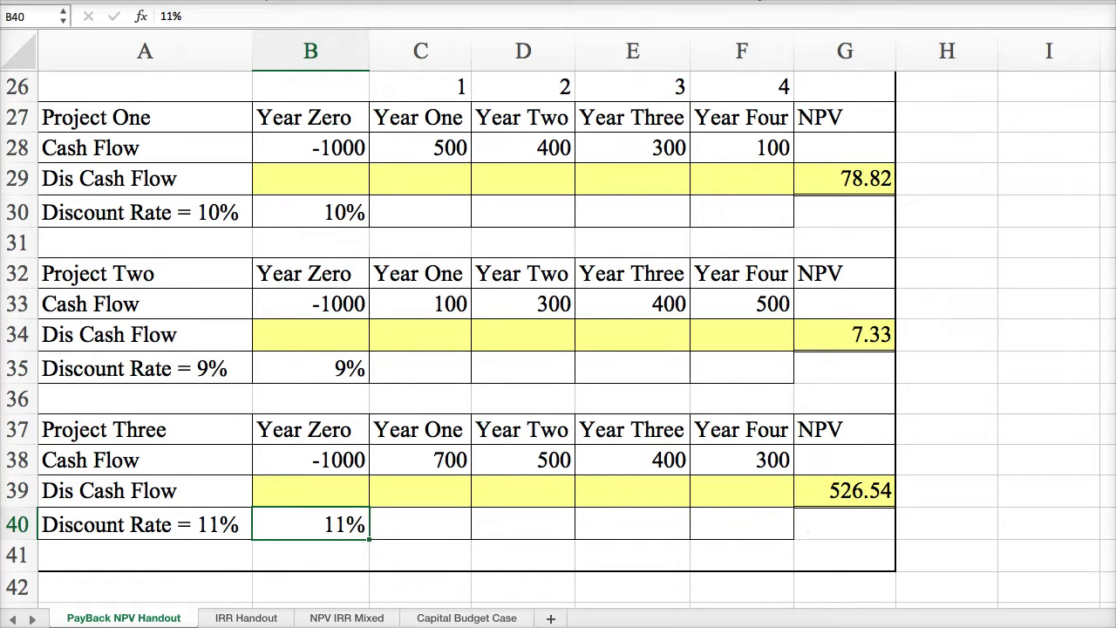
Go to the IRR Handout sheet and insert the IRR function into Project One's IRR cell B9.
left_click(246, 617)
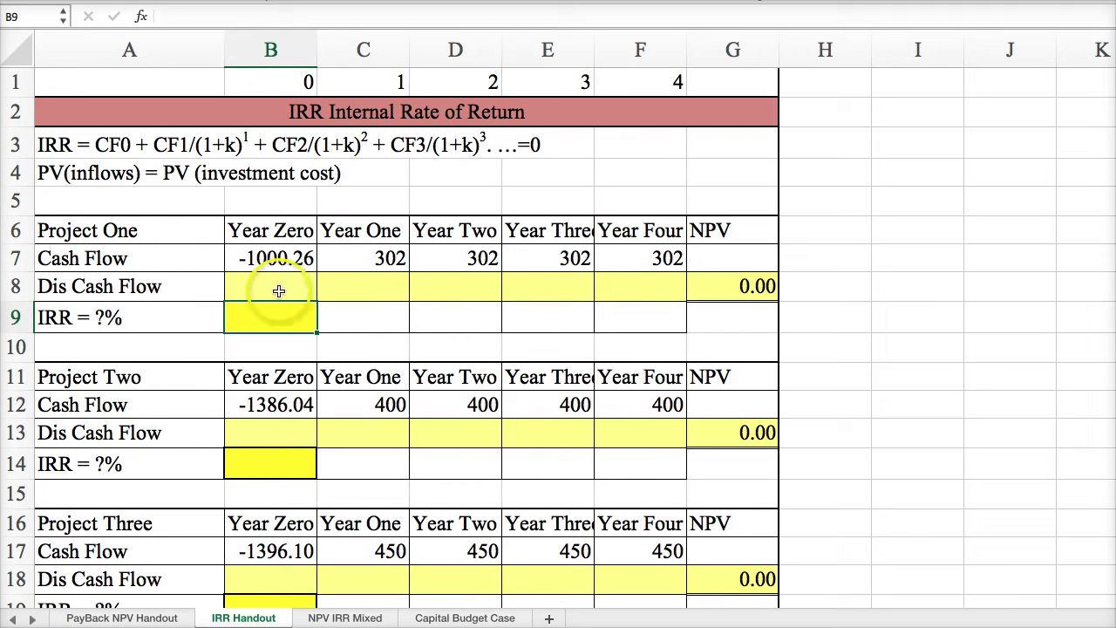
left_click(723, 286)
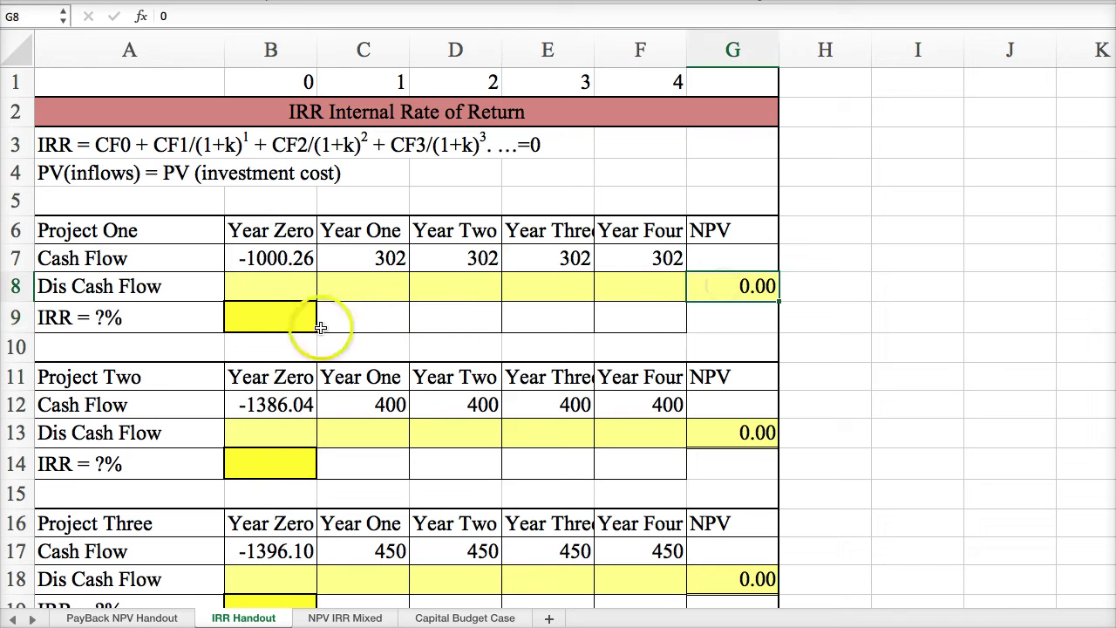
left_click(259, 320)
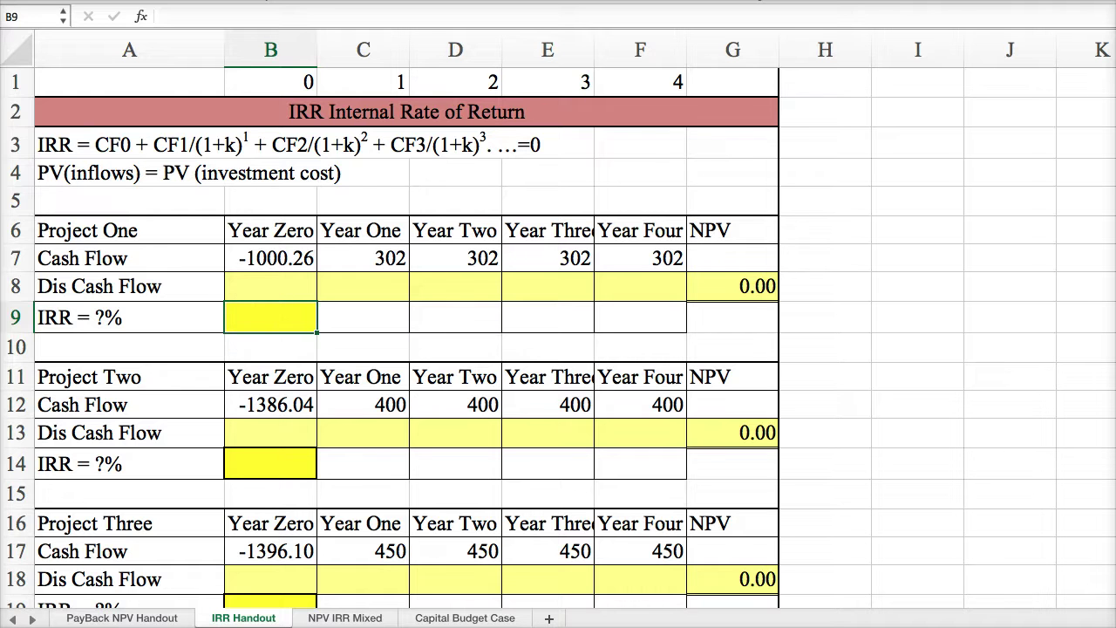
key("shift+F3")
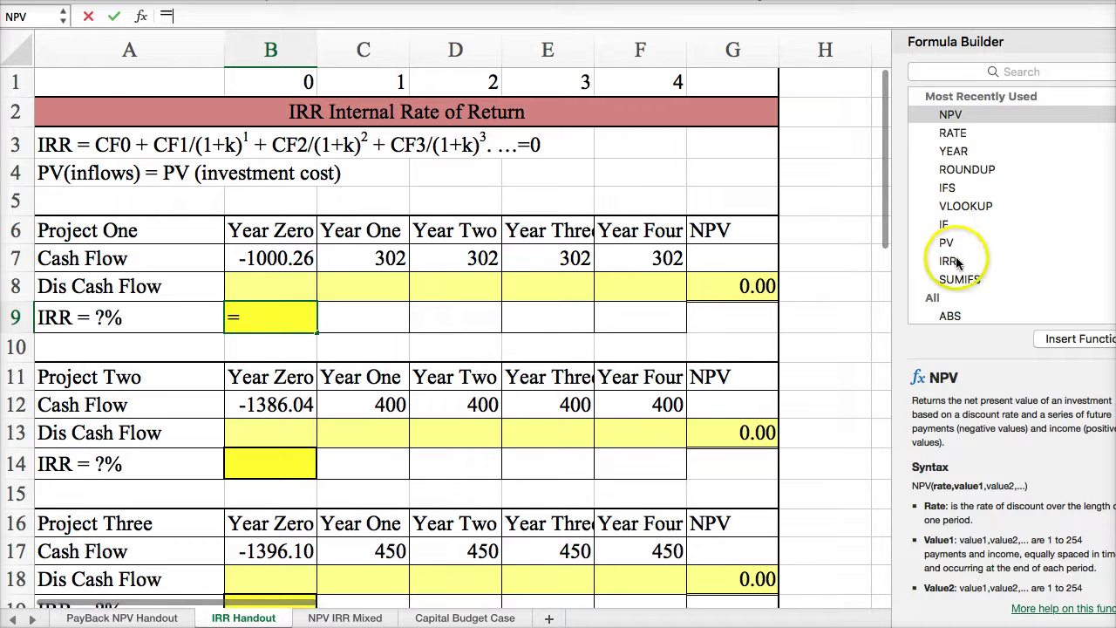
left_click(956, 262)
double_click(956, 263)
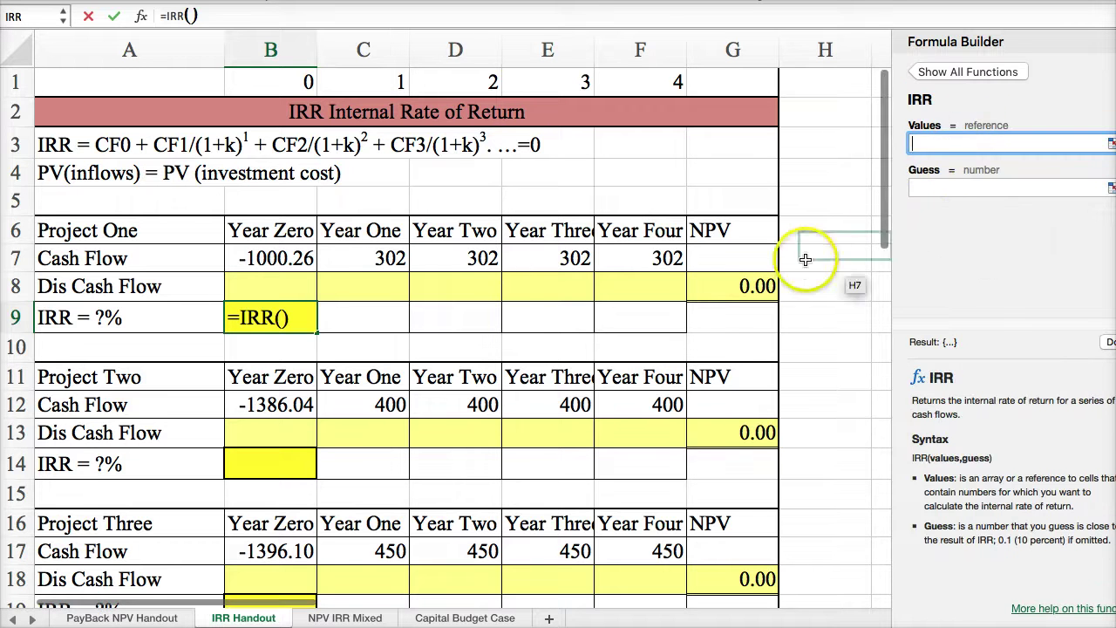
Set Project One's IRR values to the cash flow range B7:F7 and complete the function.
left_click_drag(296, 258, 638, 254)
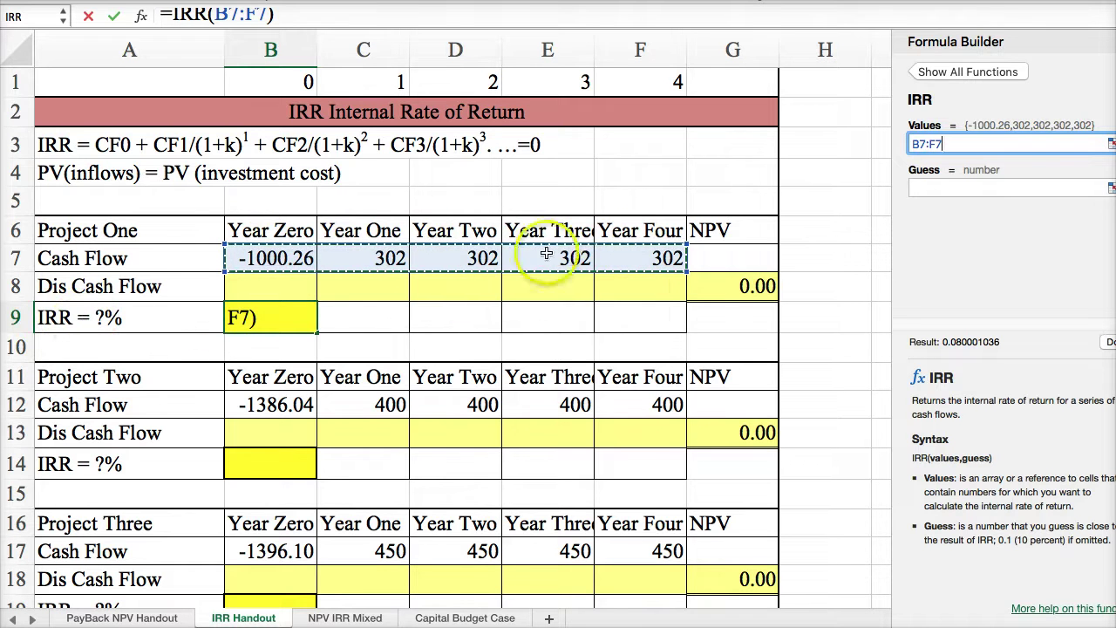
left_click(1106, 342)
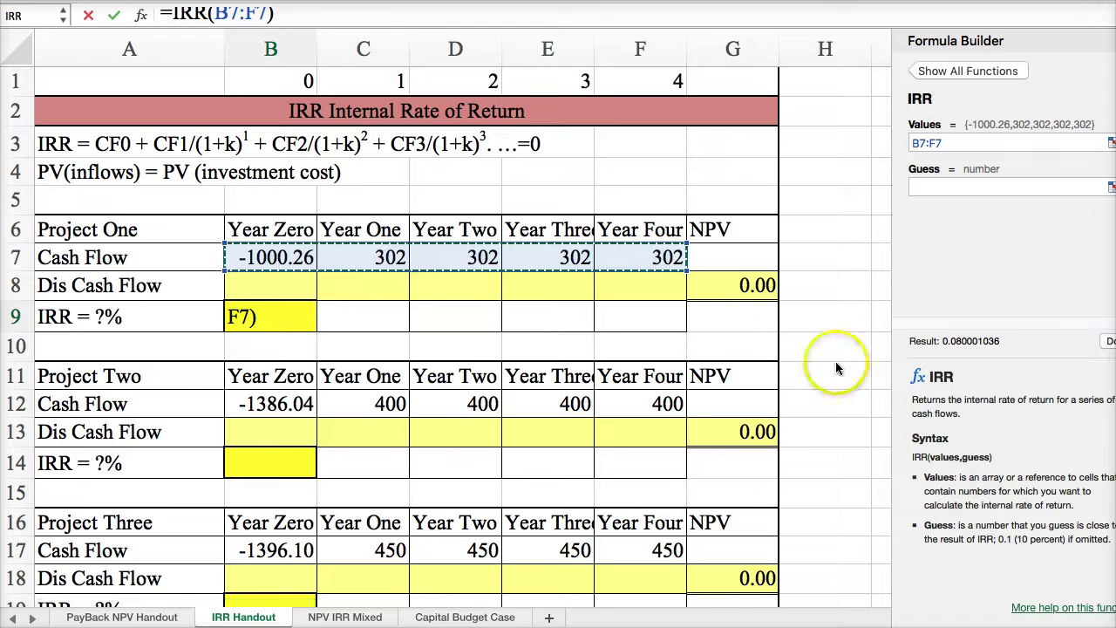
left_click(1107, 344)
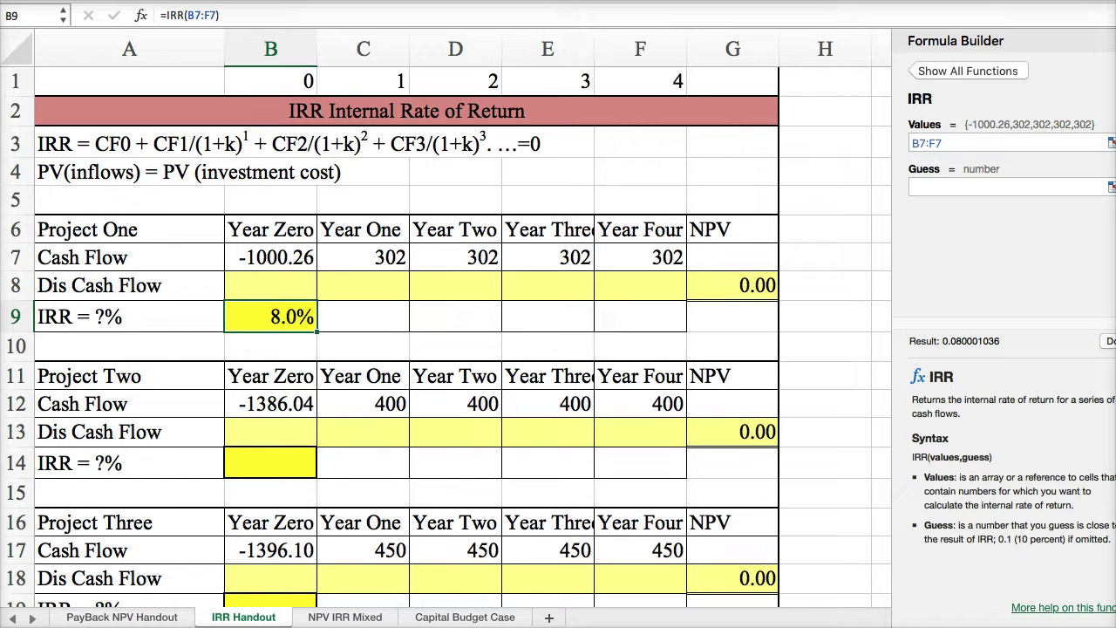
Calculate Project Two's IRR in B14 from cash flows B12:F12, and display the IRRs in B9 and B14 with two decimal places.
left_click(270, 463)
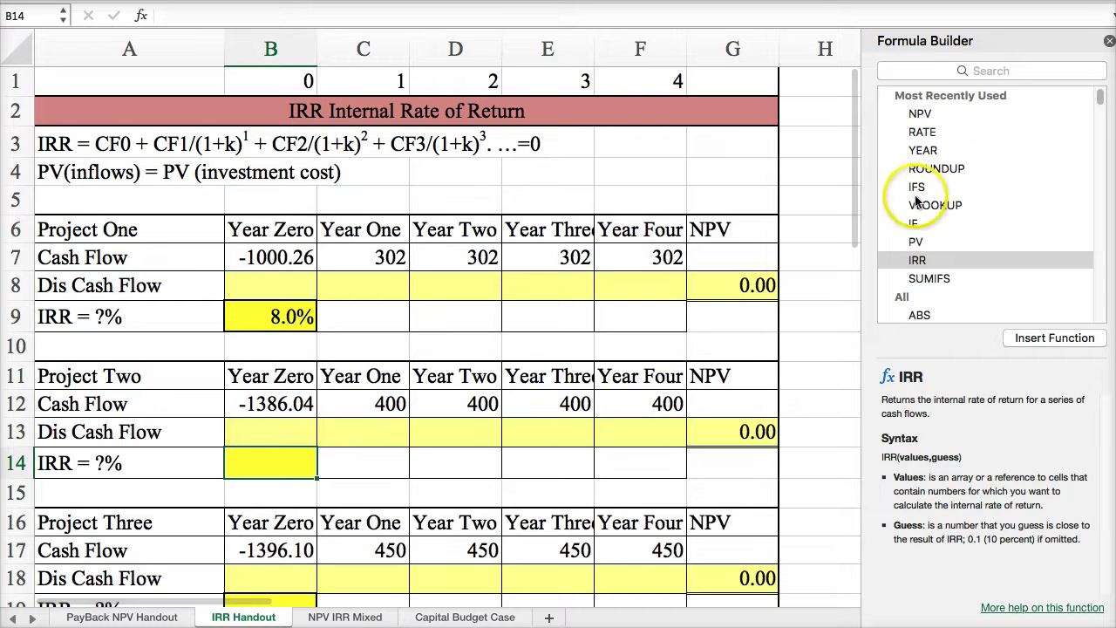
double_click(917, 260)
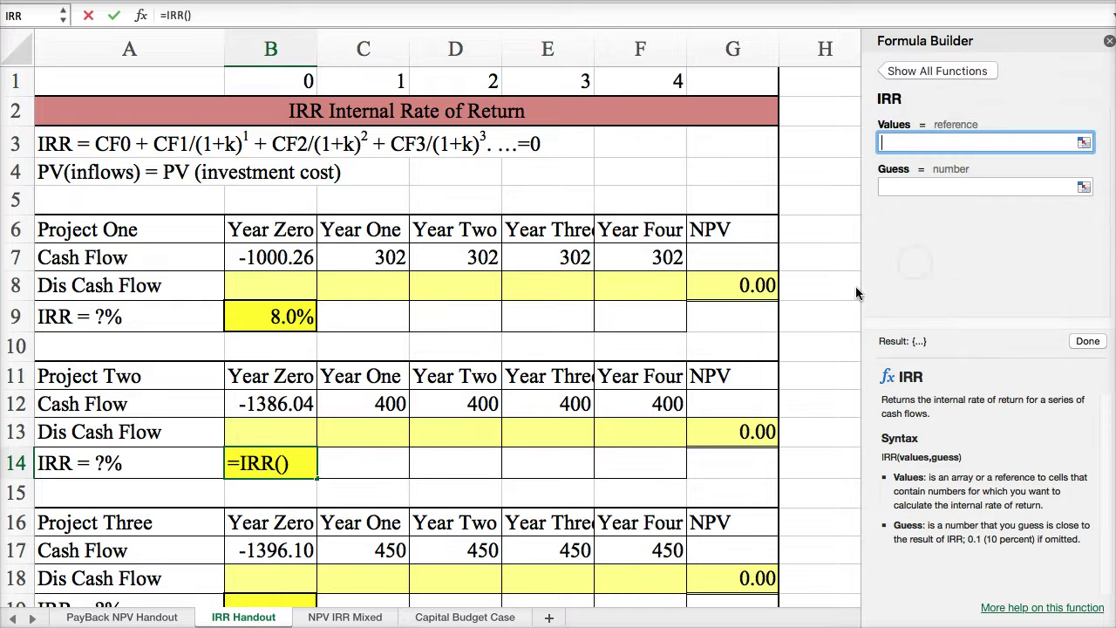
left_click_drag(300, 403, 645, 404)
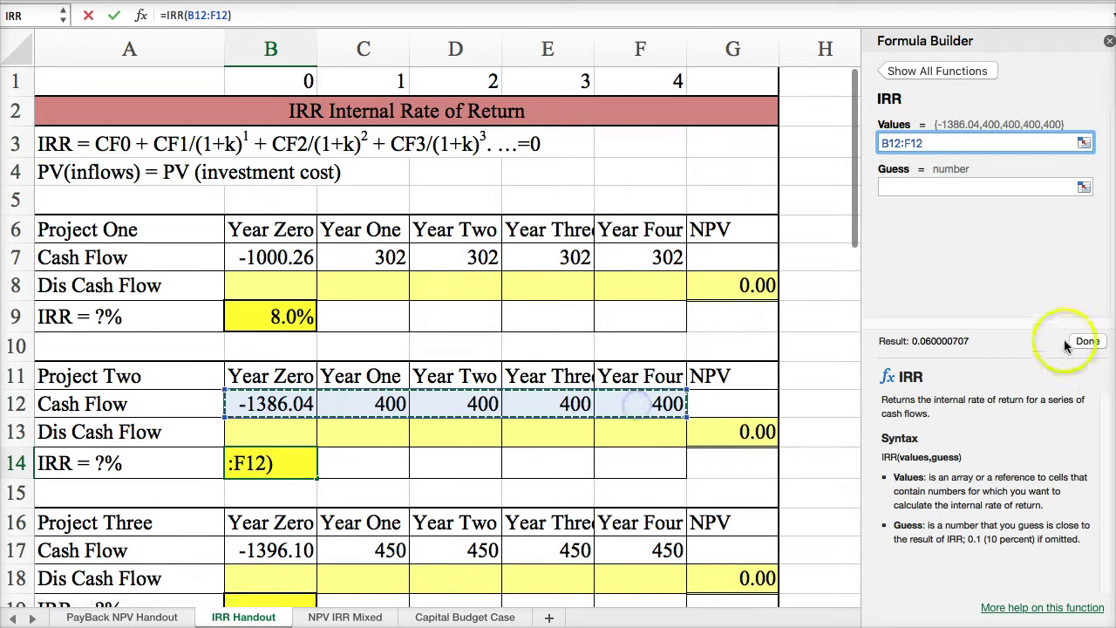
left_click(1081, 341)
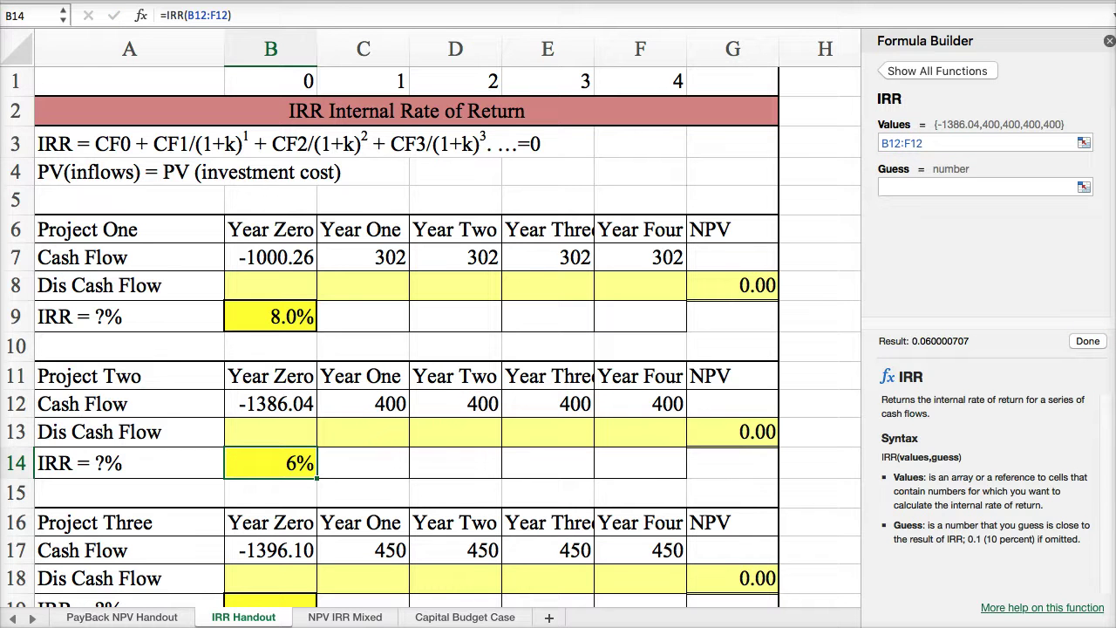
left_click(288, 316)
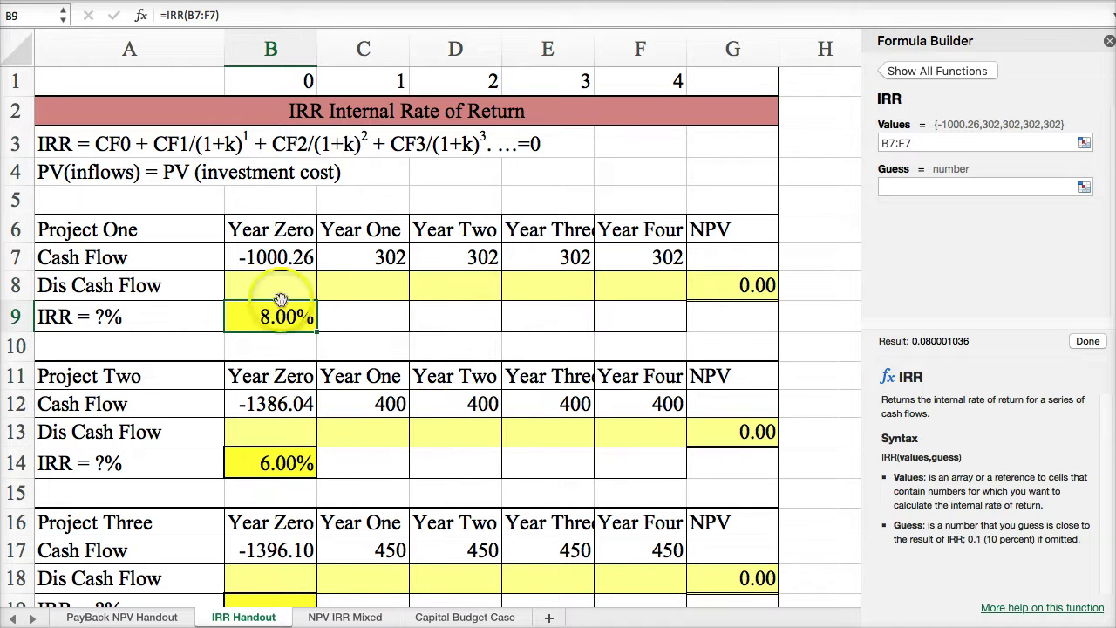
Calculate Project Three's IRR in B19 with the IRR function from cash flows B17:F17.
scroll(512, 431, "down", 2)
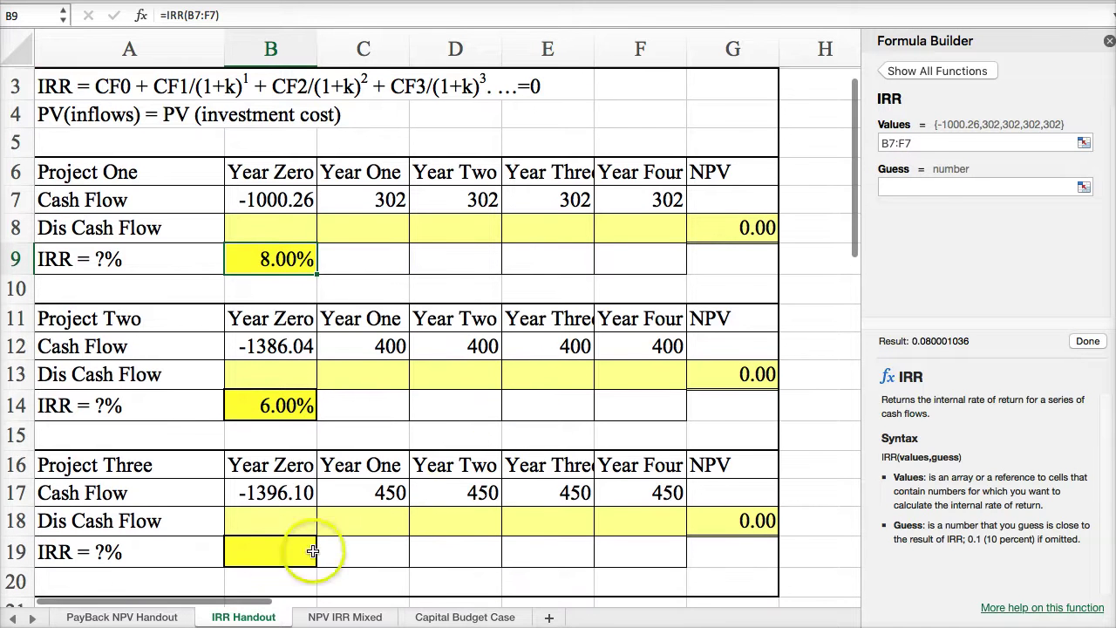
left_click(307, 554)
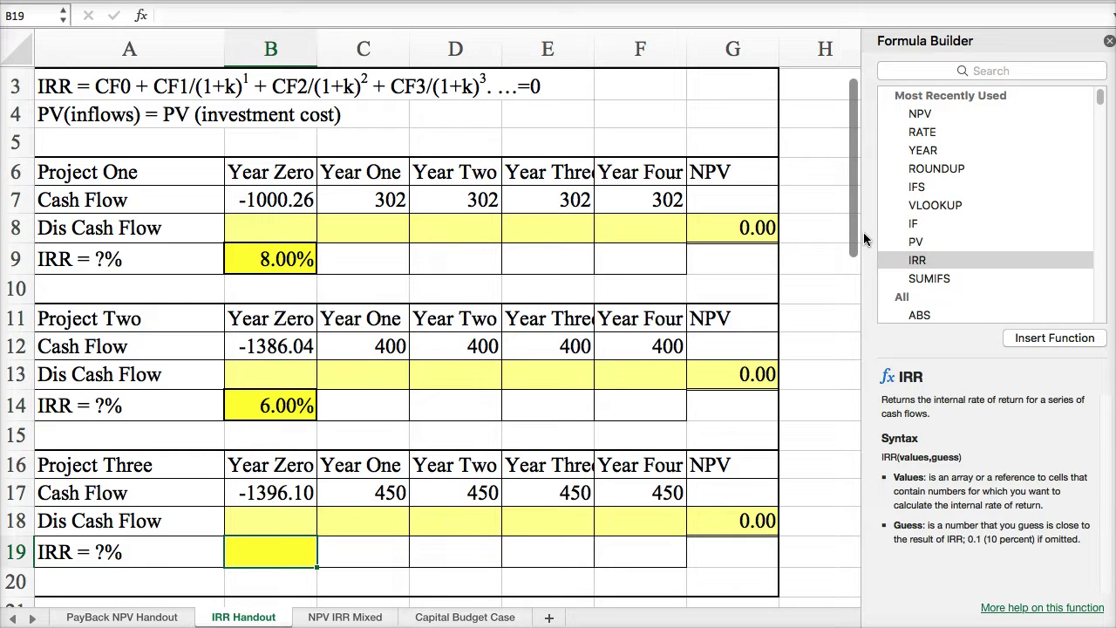
double_click(916, 262)
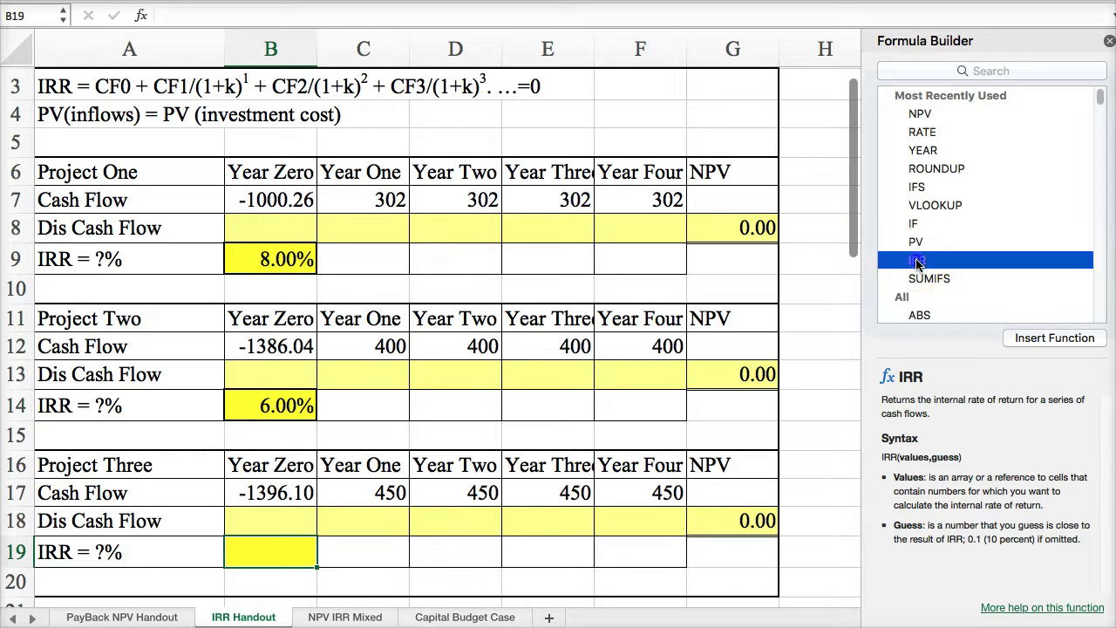
left_click_drag(253, 494, 667, 493)
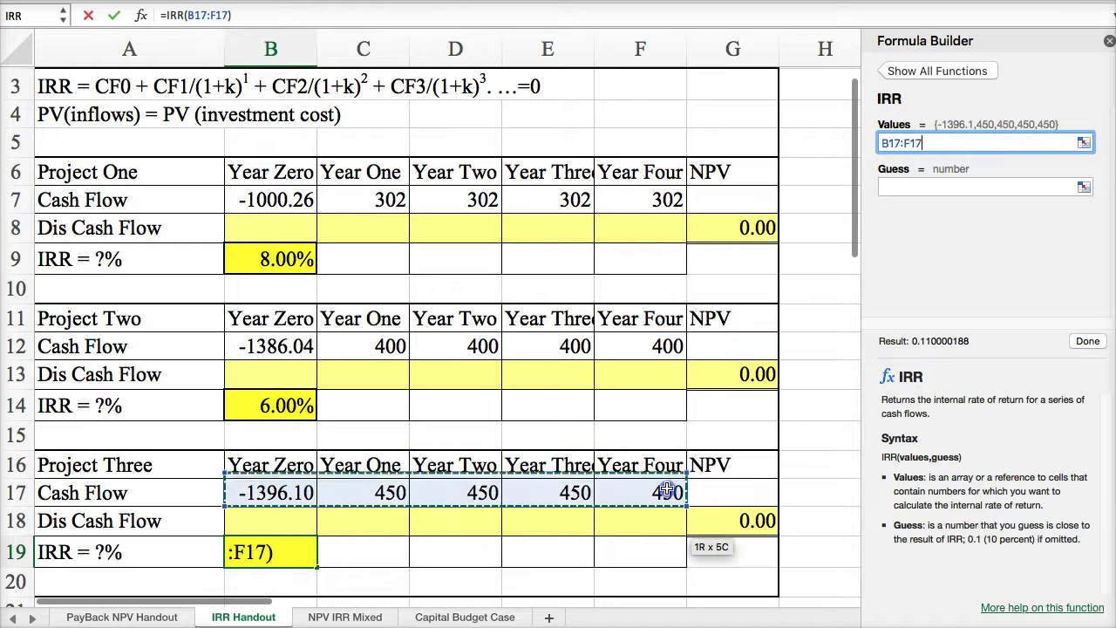
left_click(1087, 341)
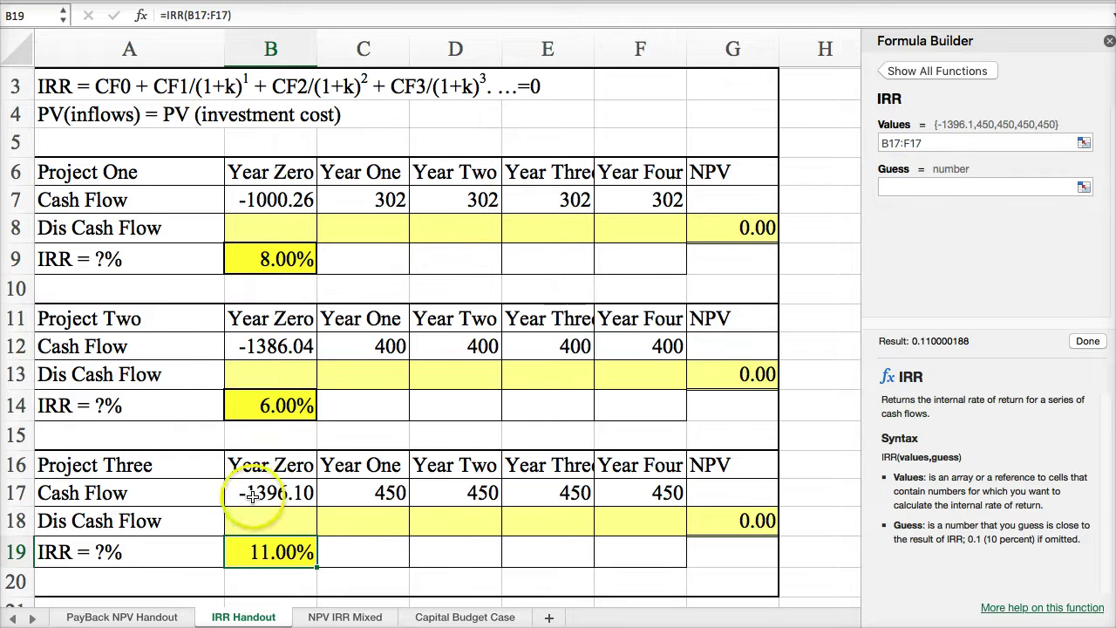
scroll(224, 416, "down", 2)
scroll(219, 423, "up", 4)
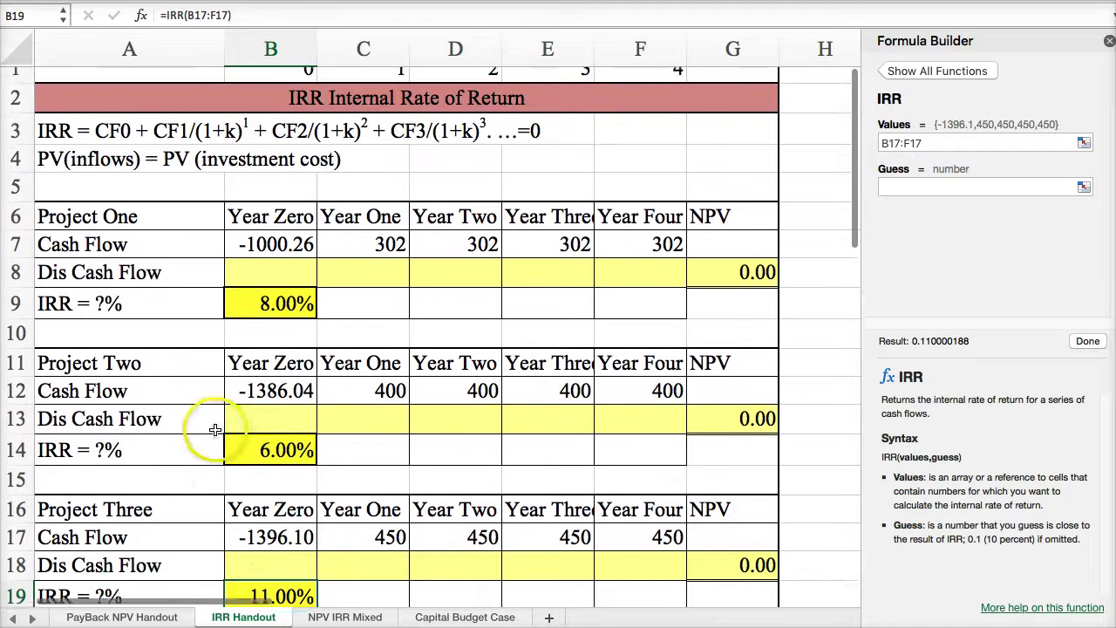
left_click_drag(61, 146, 541, 150)
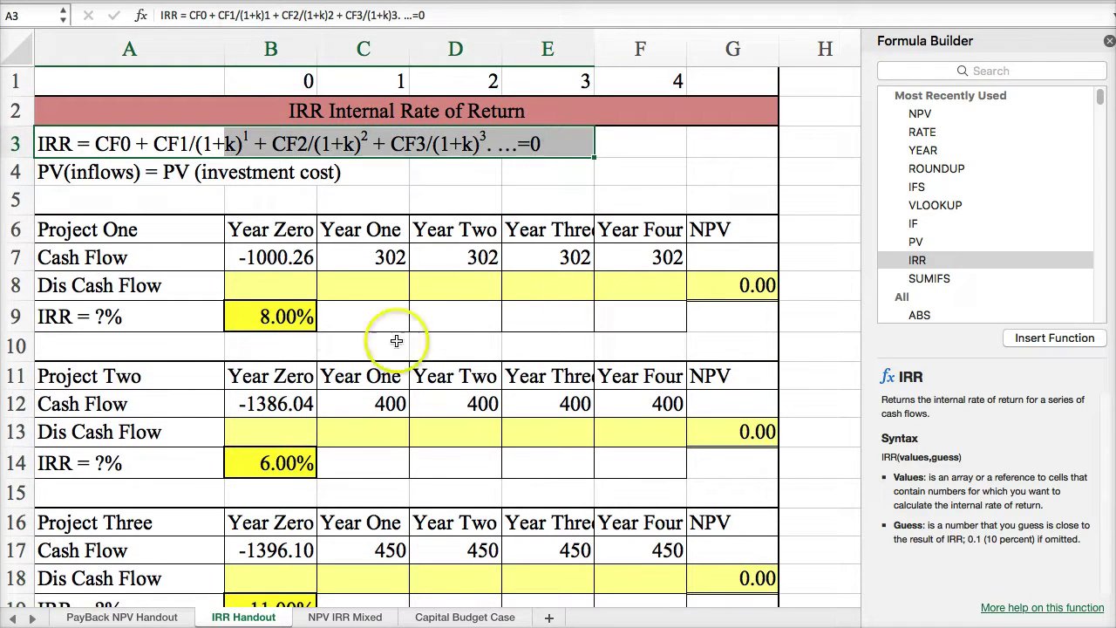
left_click(185, 474)
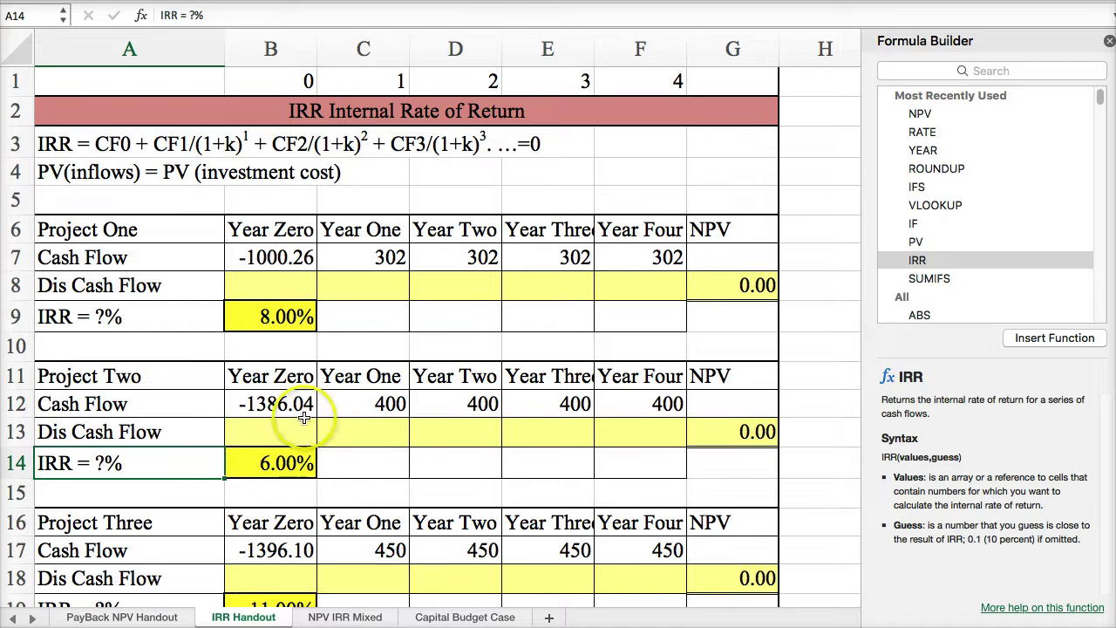
scroll(383, 462, "down", 1)
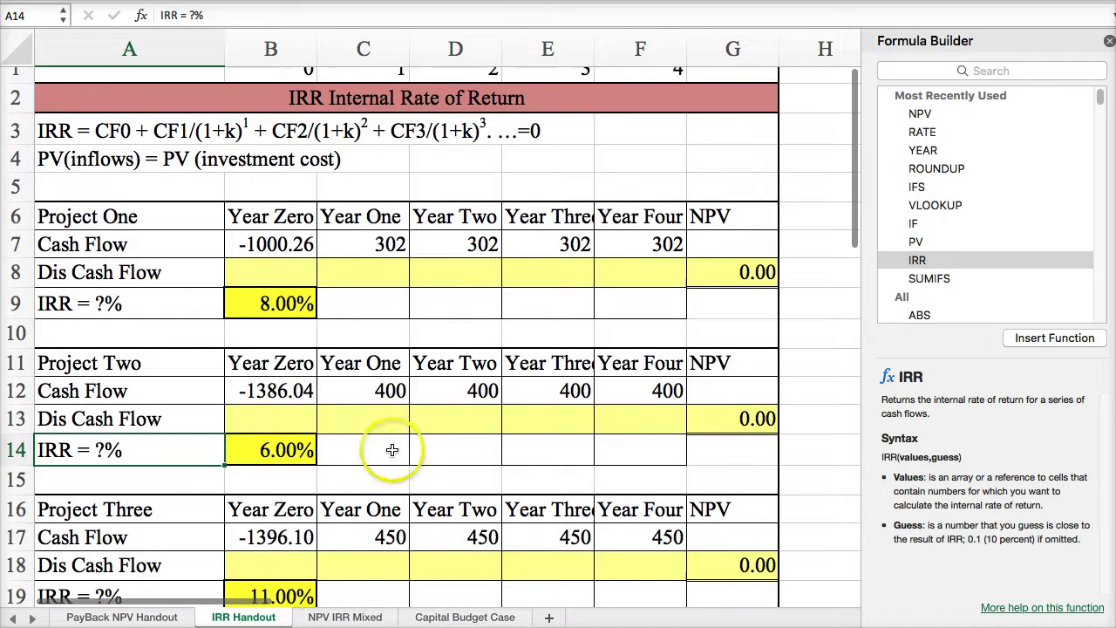
Go to the NPV IRR Mixed sheet, close the Formula Builder, and check the Choice of Project formula in C12.
left_click(344, 616)
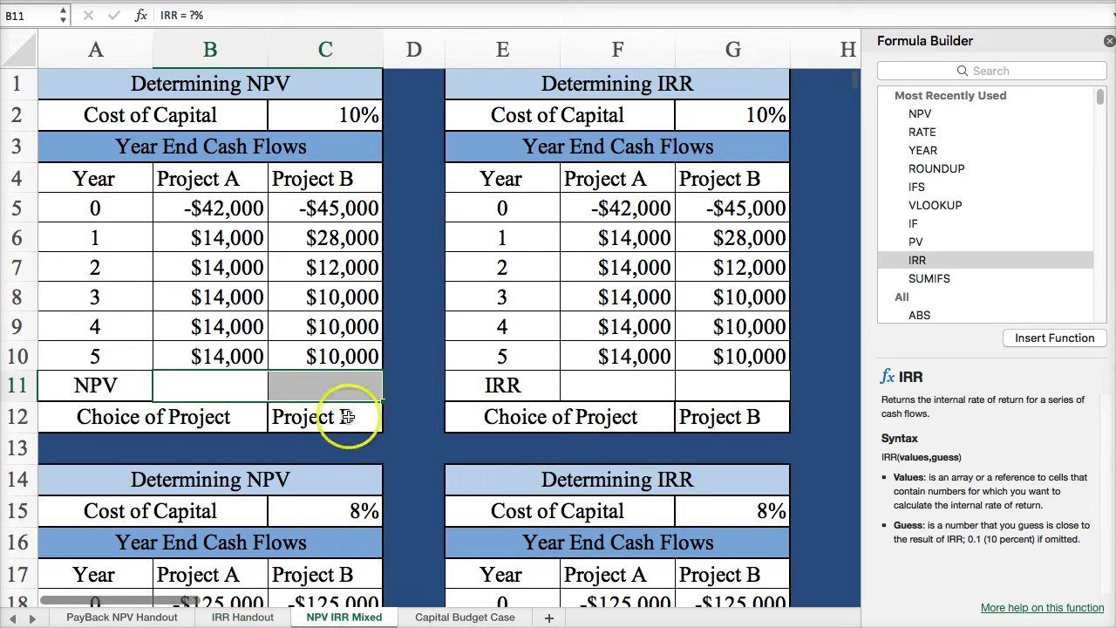
left_click(1110, 42)
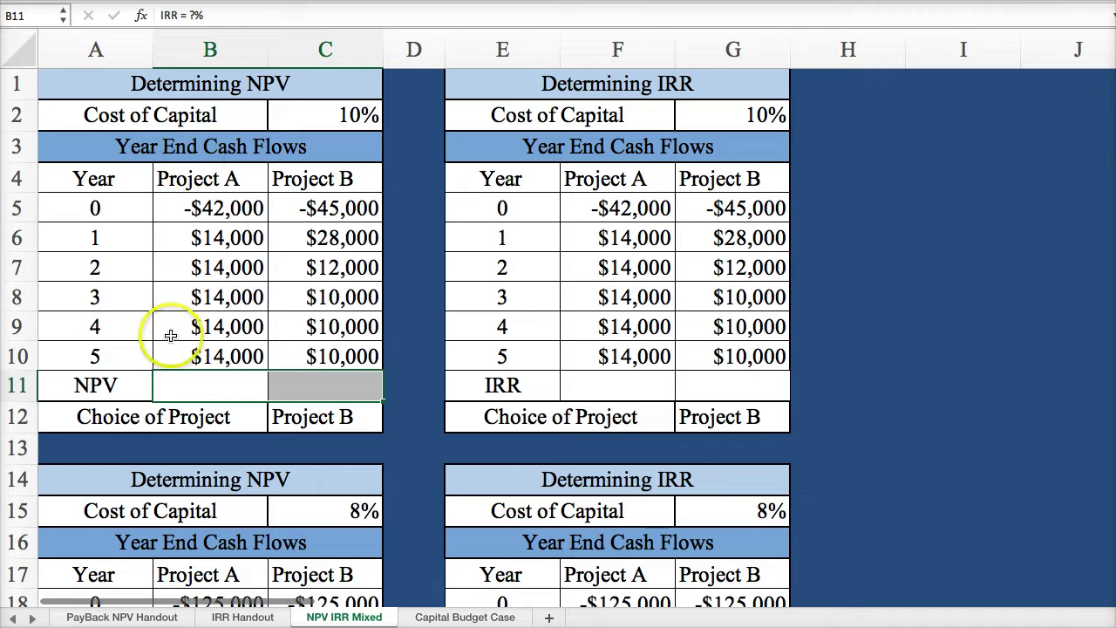
left_click(195, 179)
left_click(331, 181)
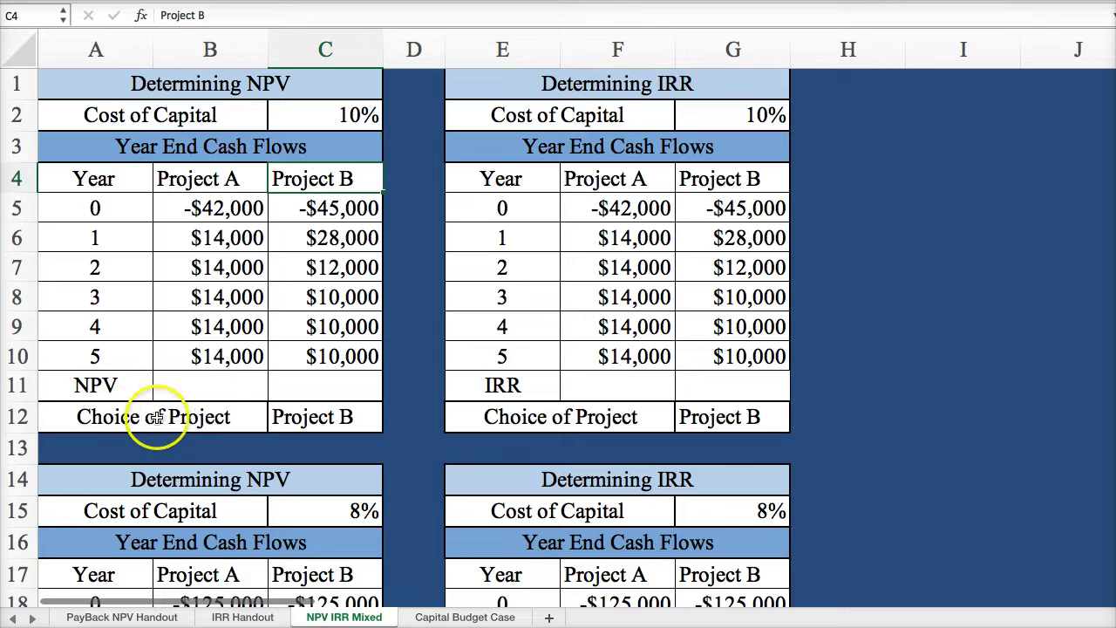
left_click(289, 417)
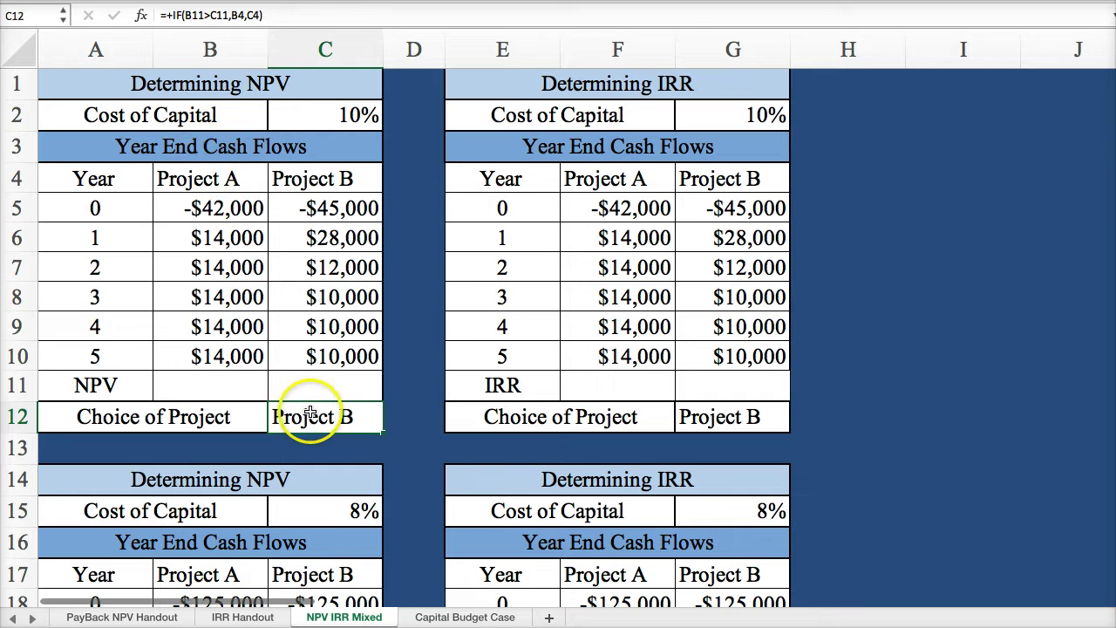
Test the project choice with trial NPVs of 5 for Project A in B11 and 1 for Project B in C11.
left_click(250, 388)
type("5")
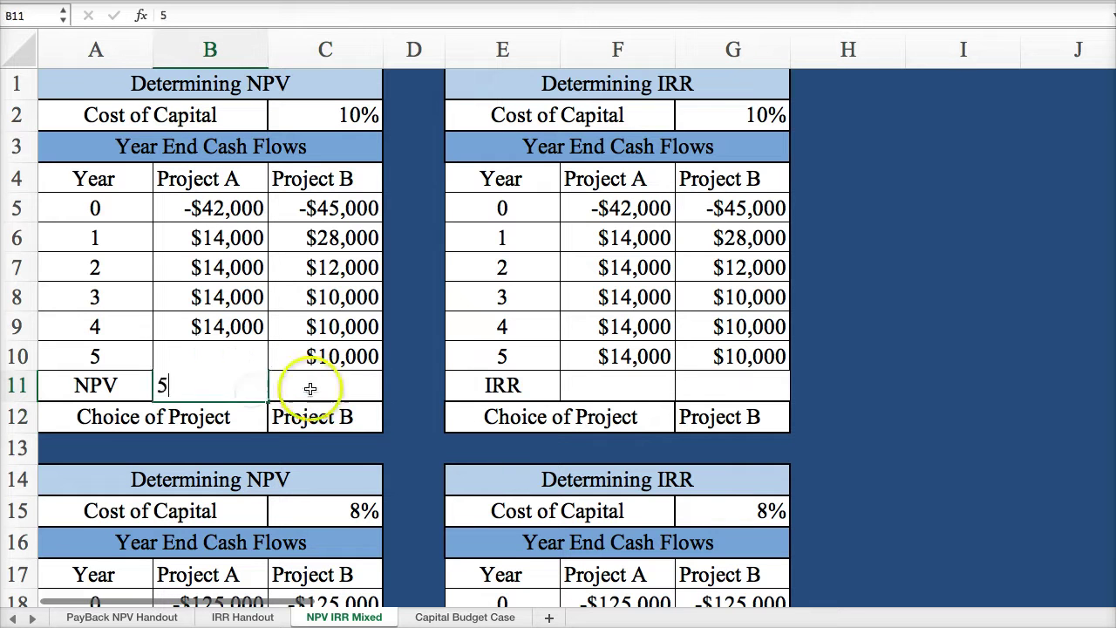
left_click(305, 387)
type("1")
key("Return")
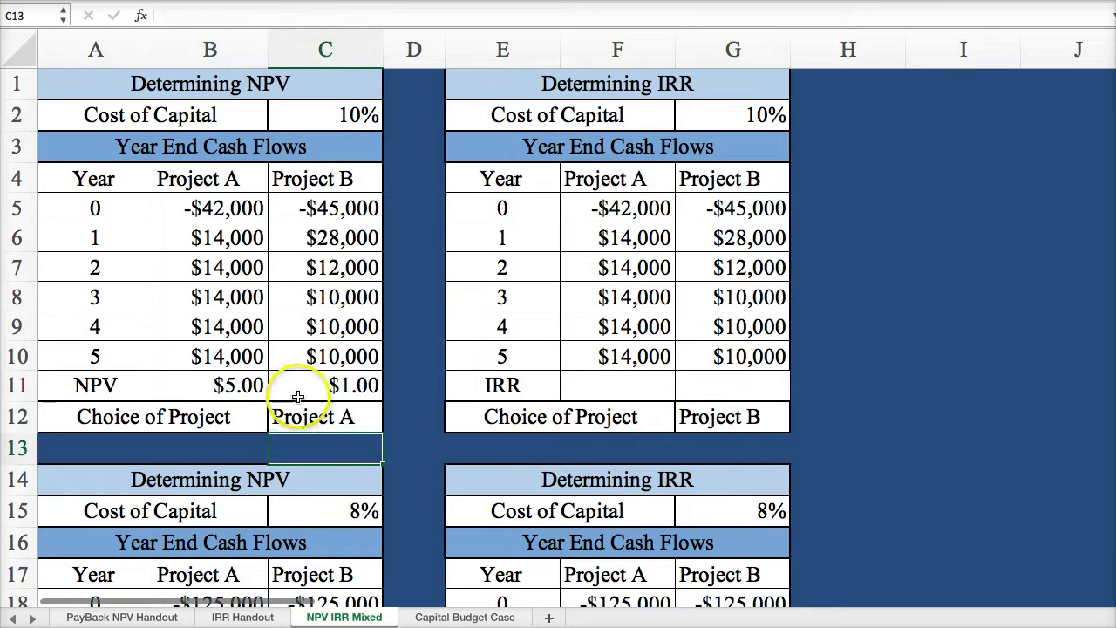
Test the project choice with trial NPVs of 10 in B11 and 25 in C11, and clear both cells.
left_click(219, 386)
type("10")
left_click(301, 386)
type("25")
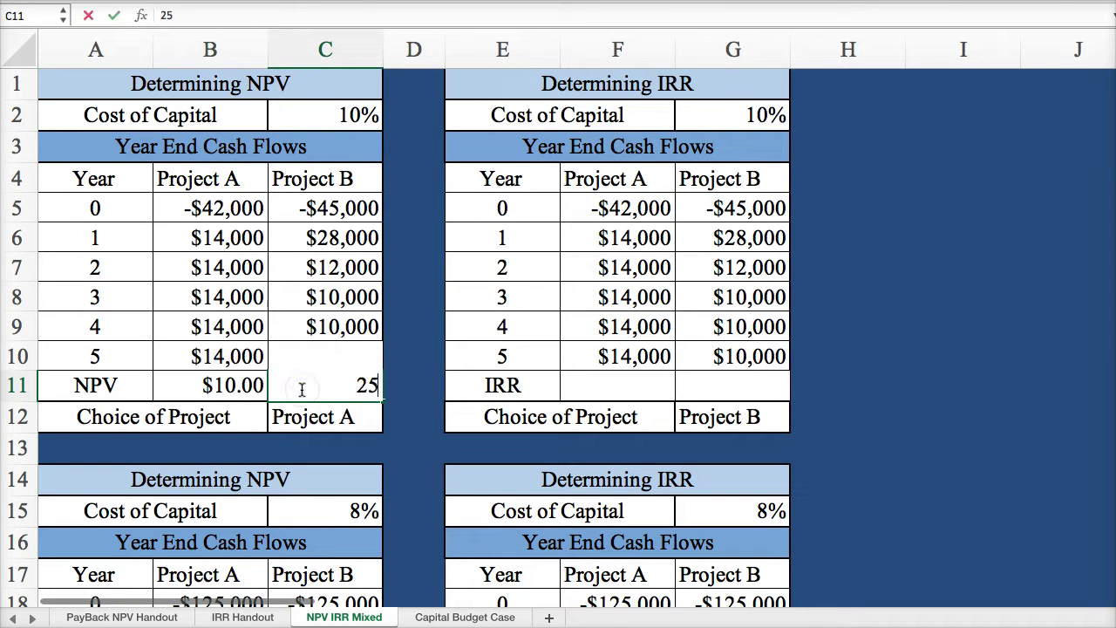
left_click(299, 459)
left_click_drag(232, 384, 330, 381)
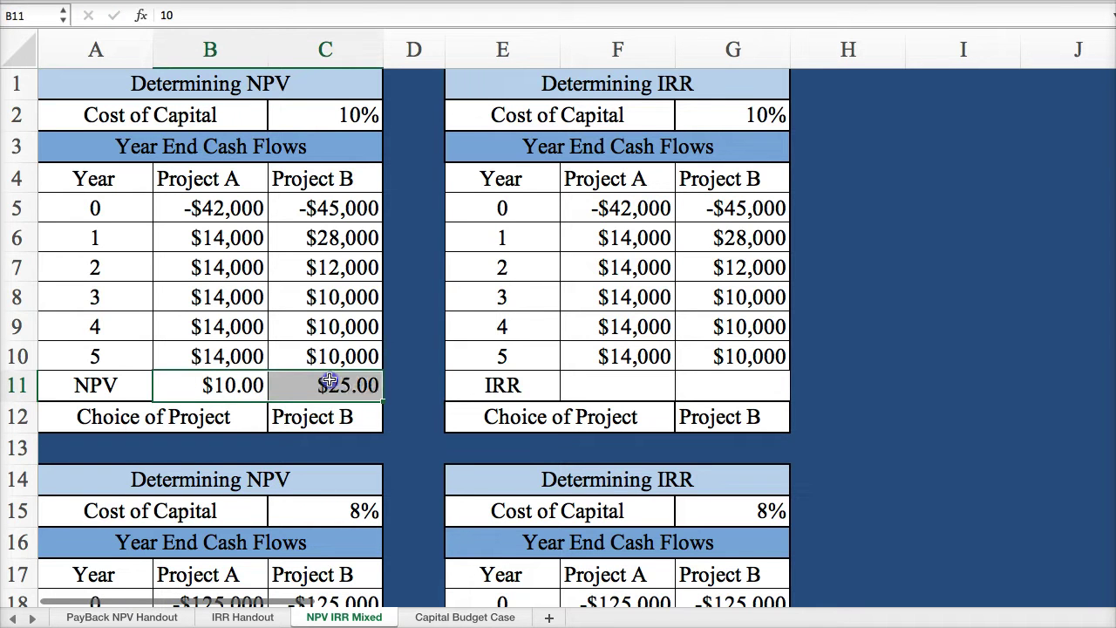
Insert the NPV function for Project A in B11, with rate C2 and cash flows B6:B10.
left_click(231, 388)
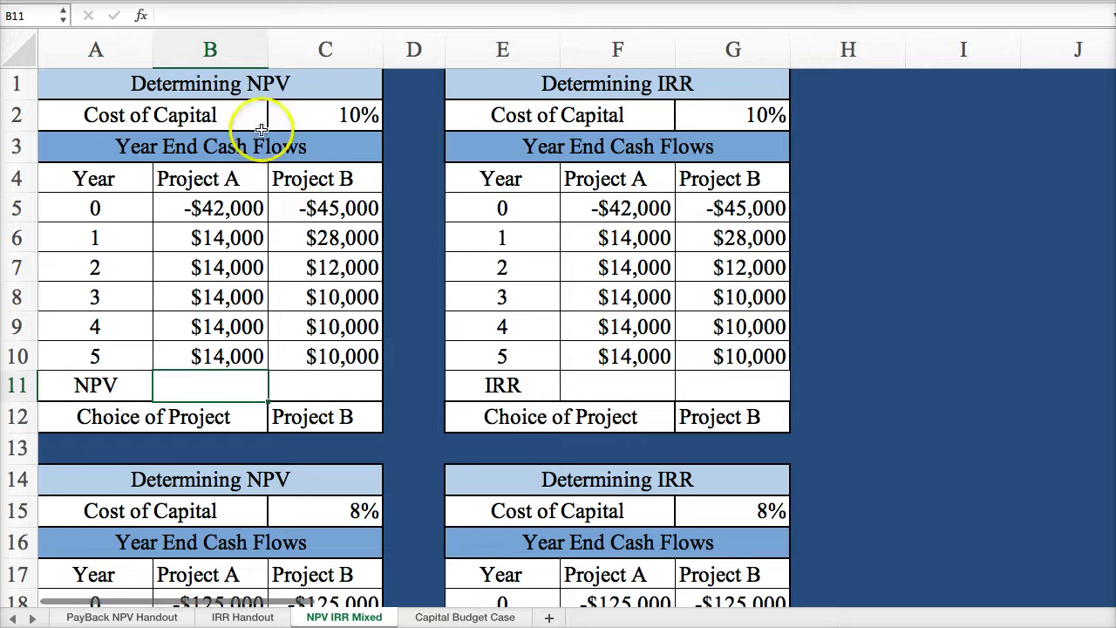
left_click(141, 14)
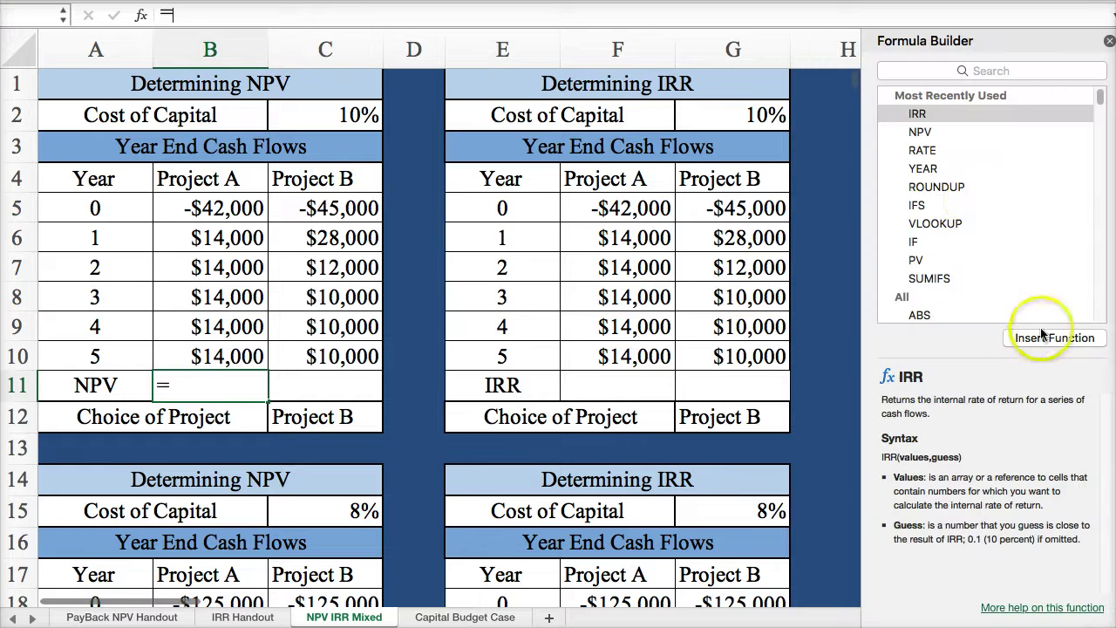
double_click(920, 132)
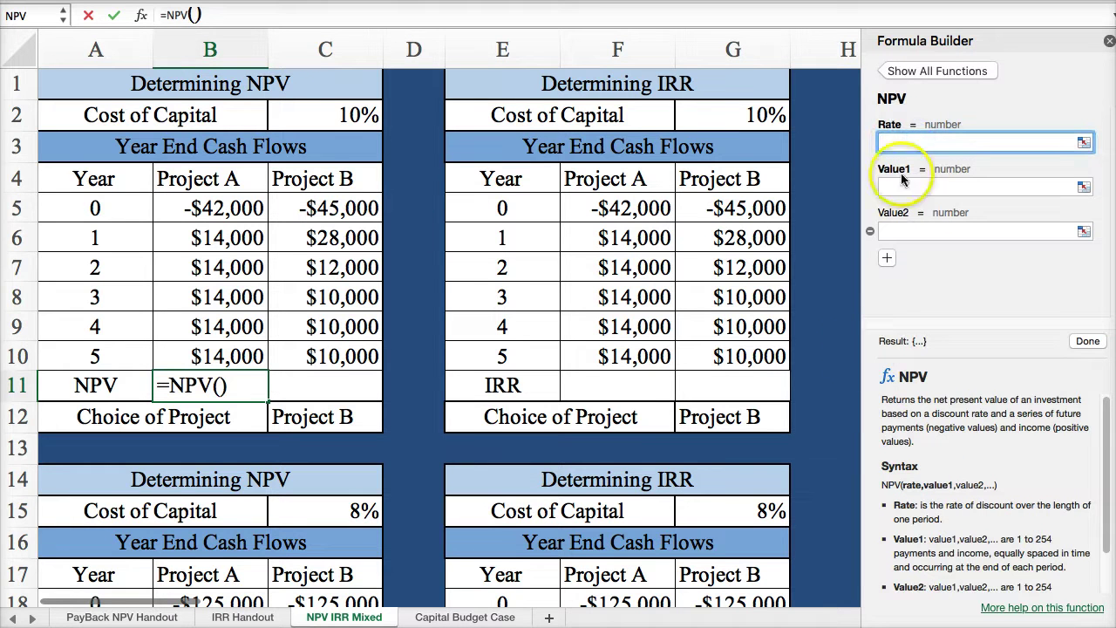
left_click(352, 117)
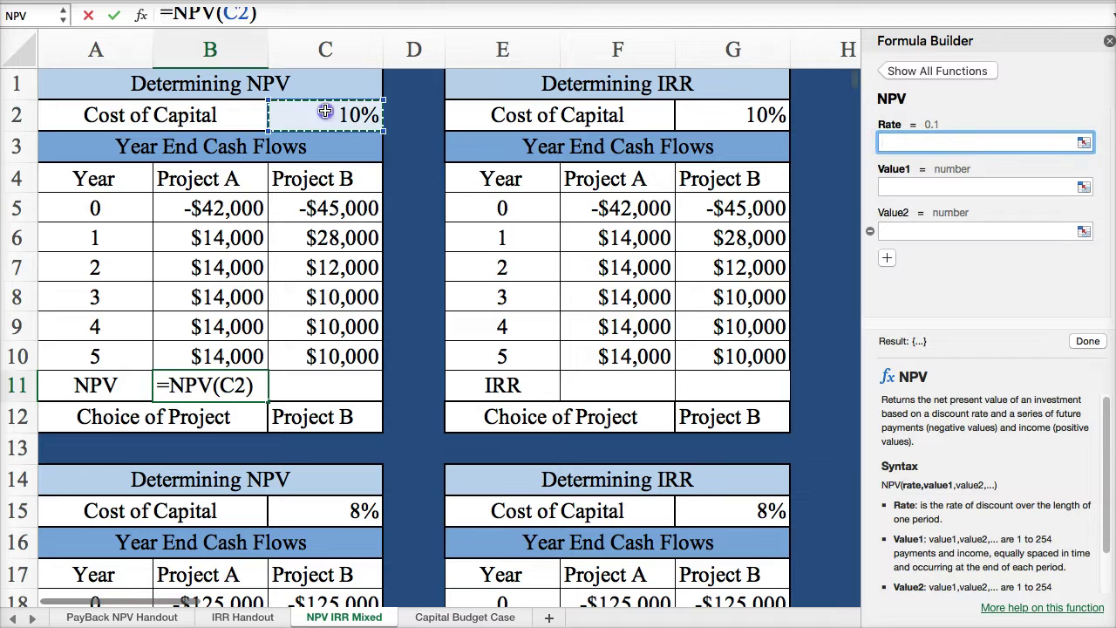
left_click(900, 185)
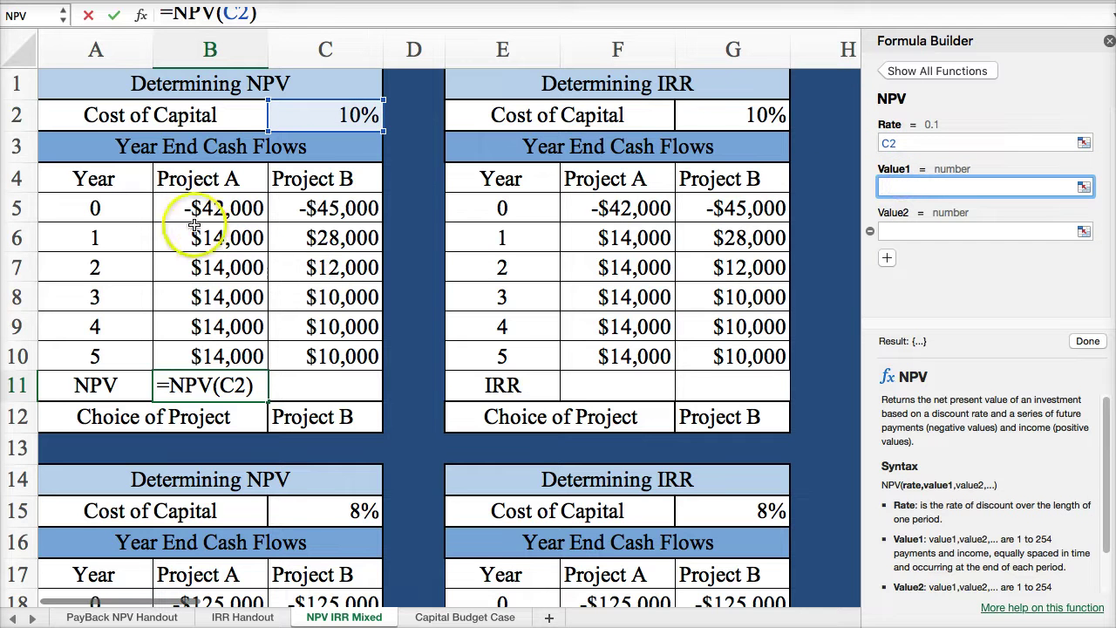
left_click_drag(195, 245, 203, 370)
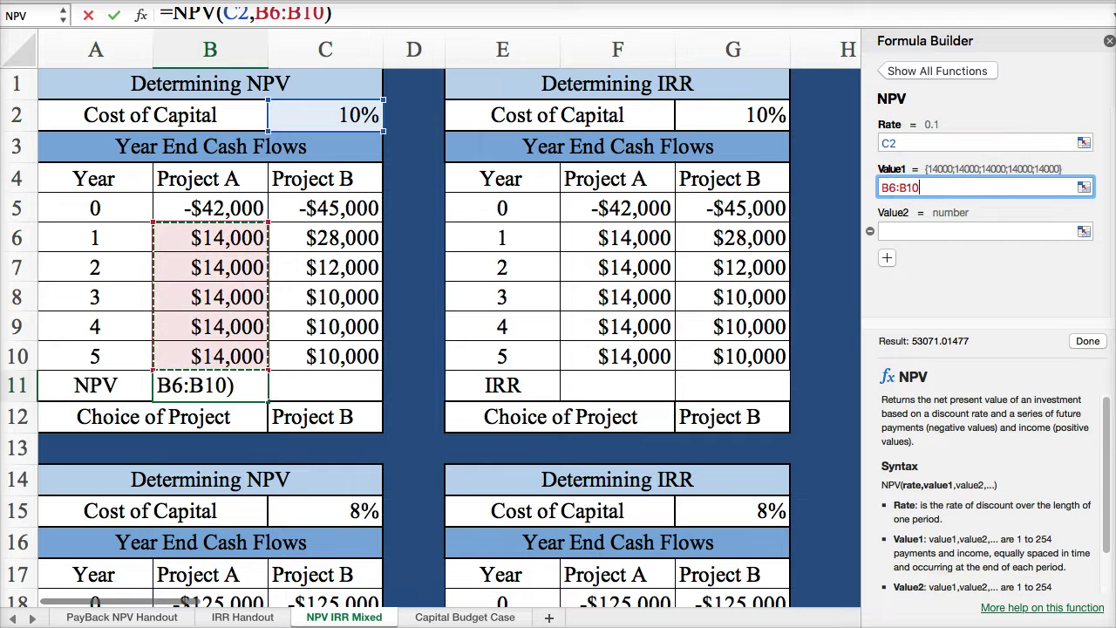
left_click(1087, 342)
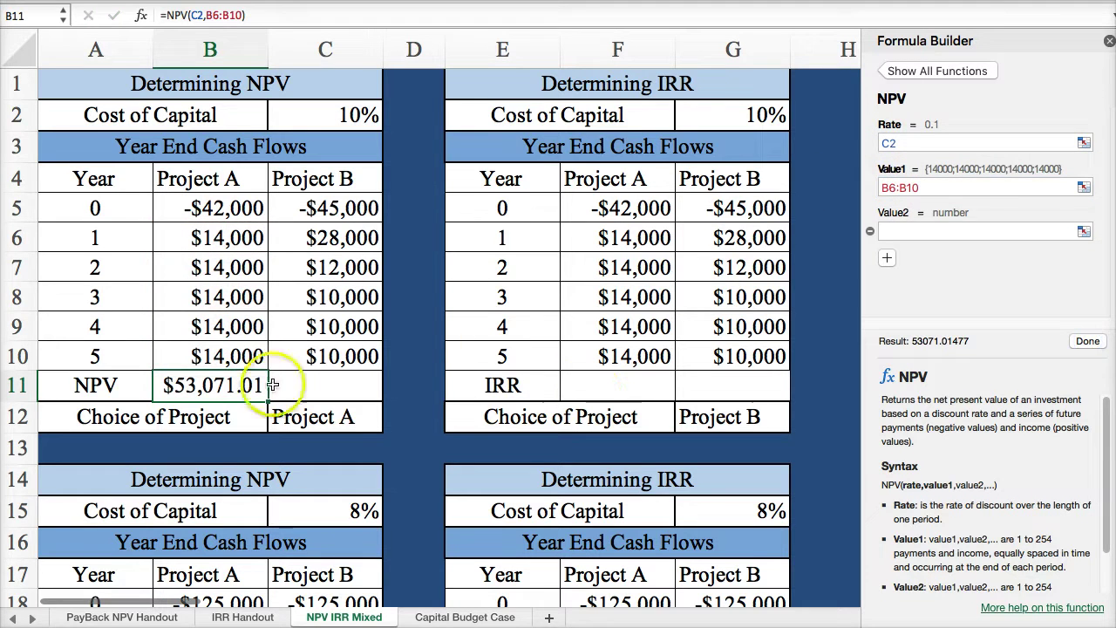
Add Project A's year 0 cash flow B5 to the end of the NPV formula in B11.
left_click(249, 14)
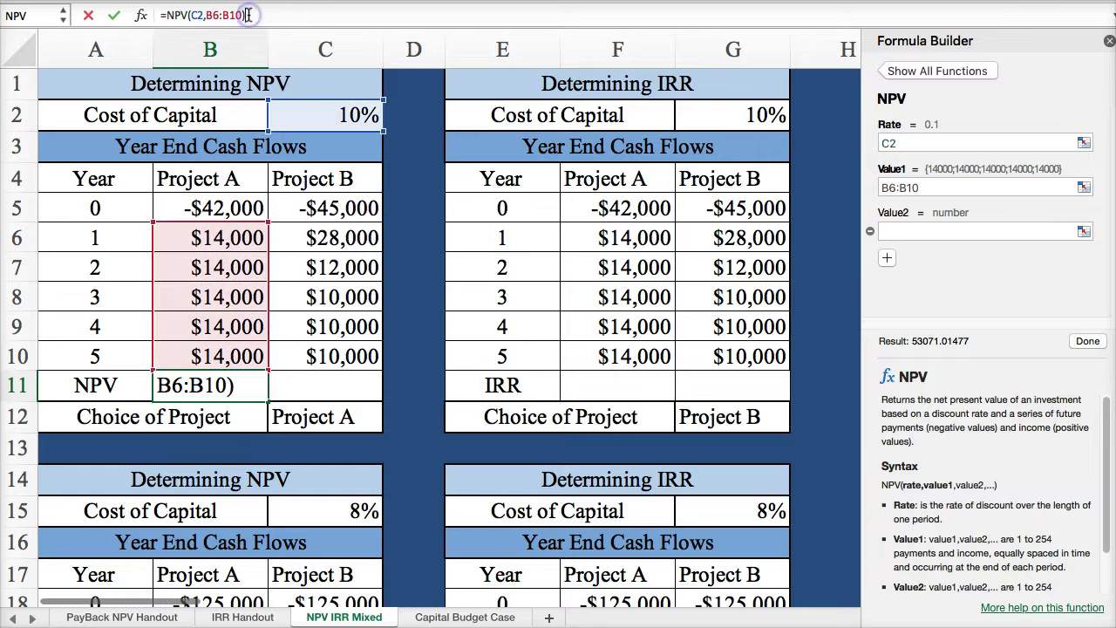
type("+")
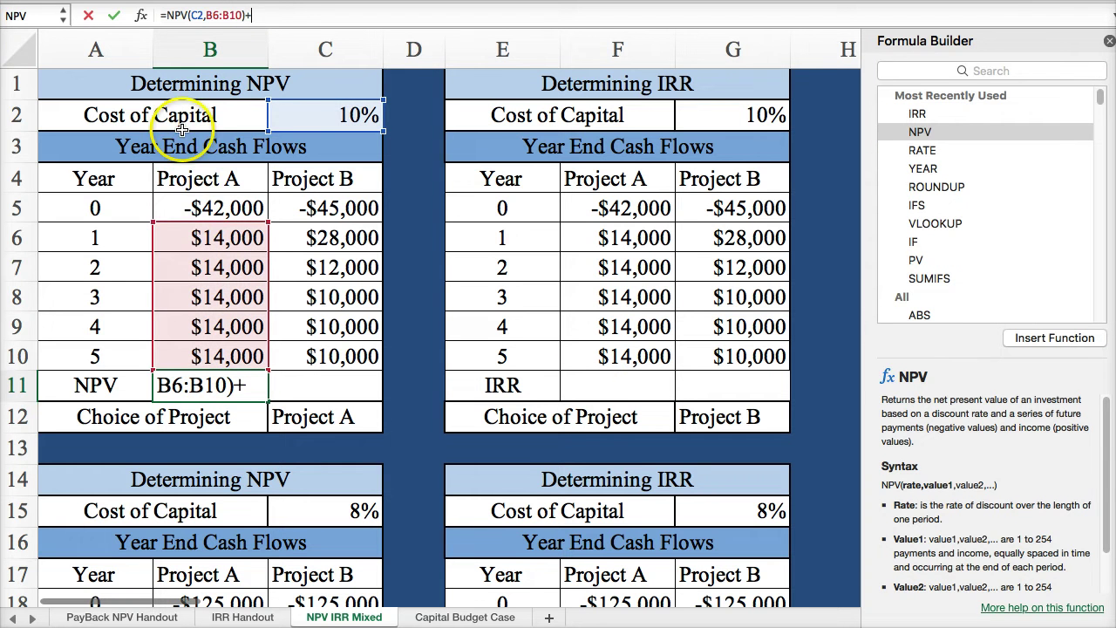
left_click(188, 207)
key("Return")
Insert the NPV function for Project B in C11, with rate C2 and cash flows C6:C10.
left_click(296, 385)
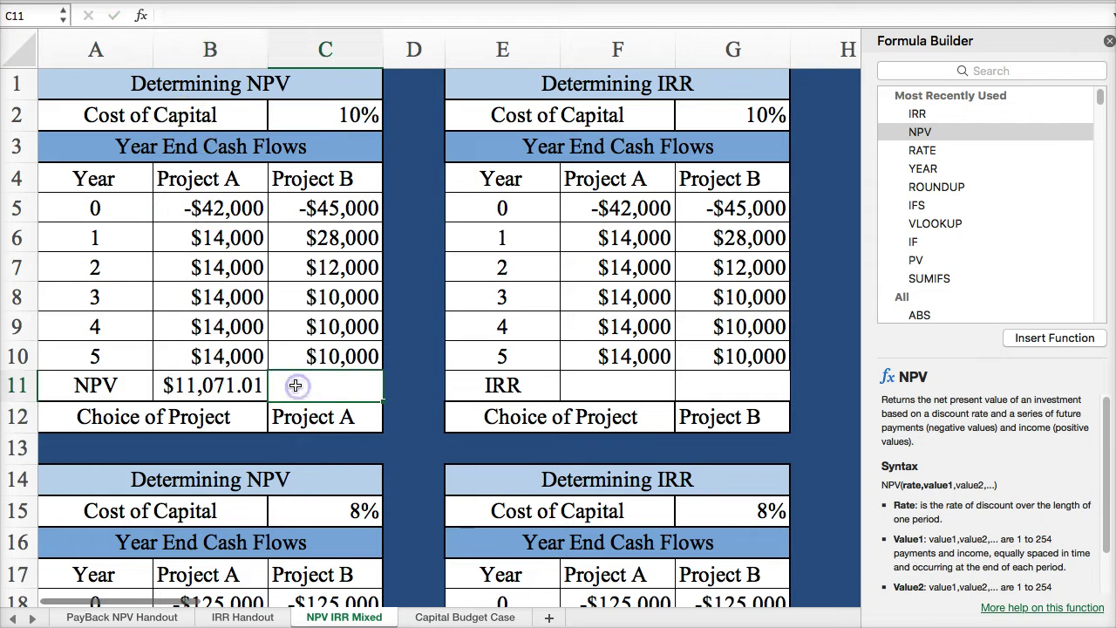
double_click(876, 134)
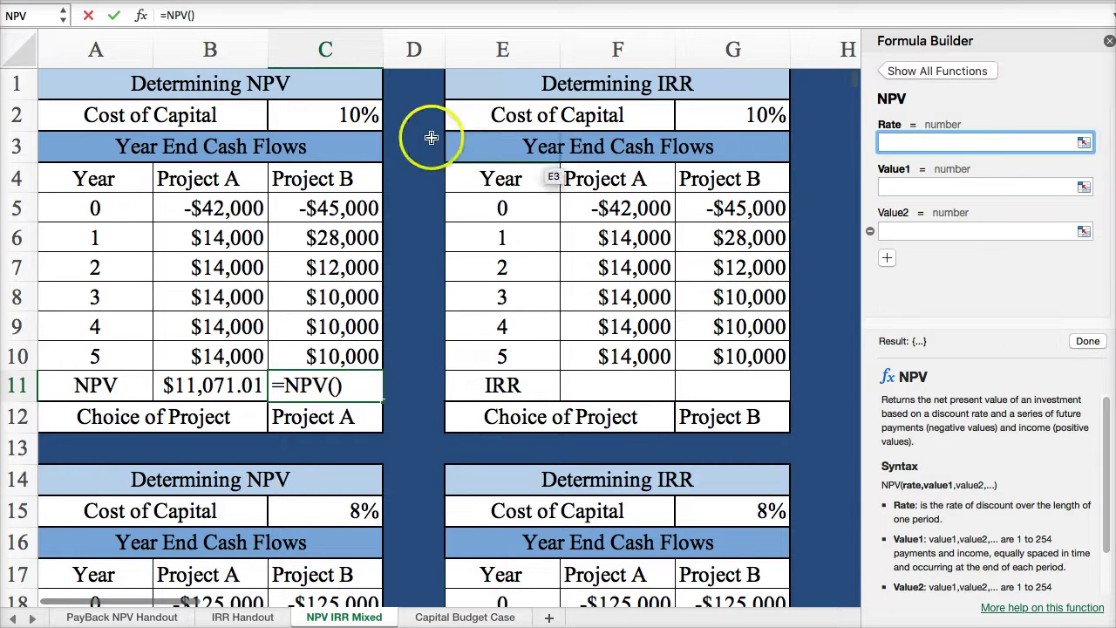
left_click(315, 120)
left_click(892, 184)
left_click(303, 240)
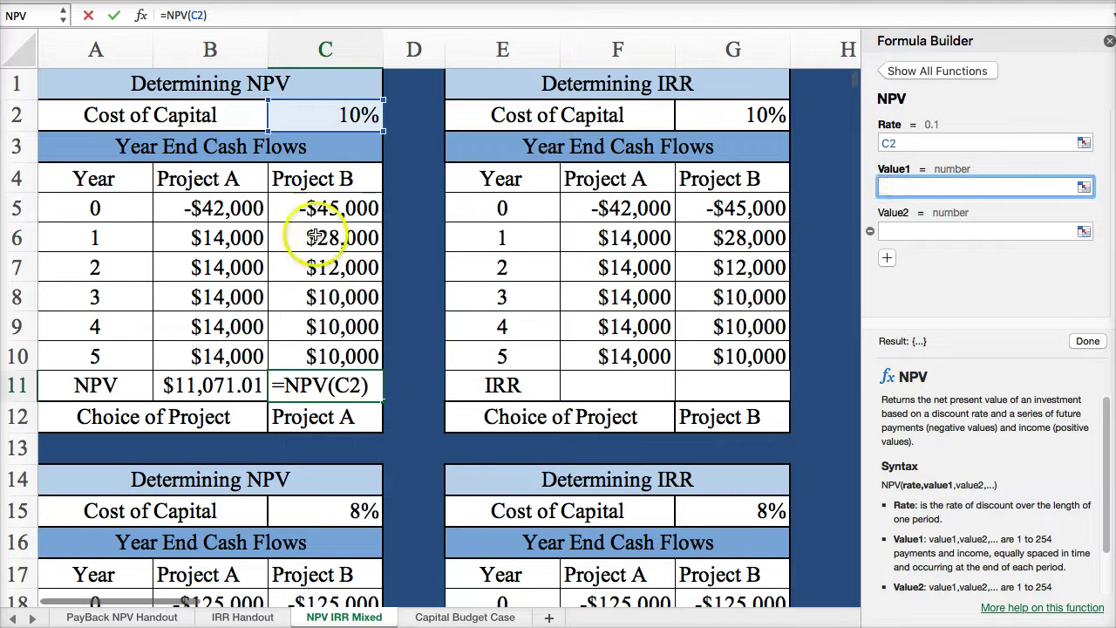
left_click_drag(313, 334, 314, 361)
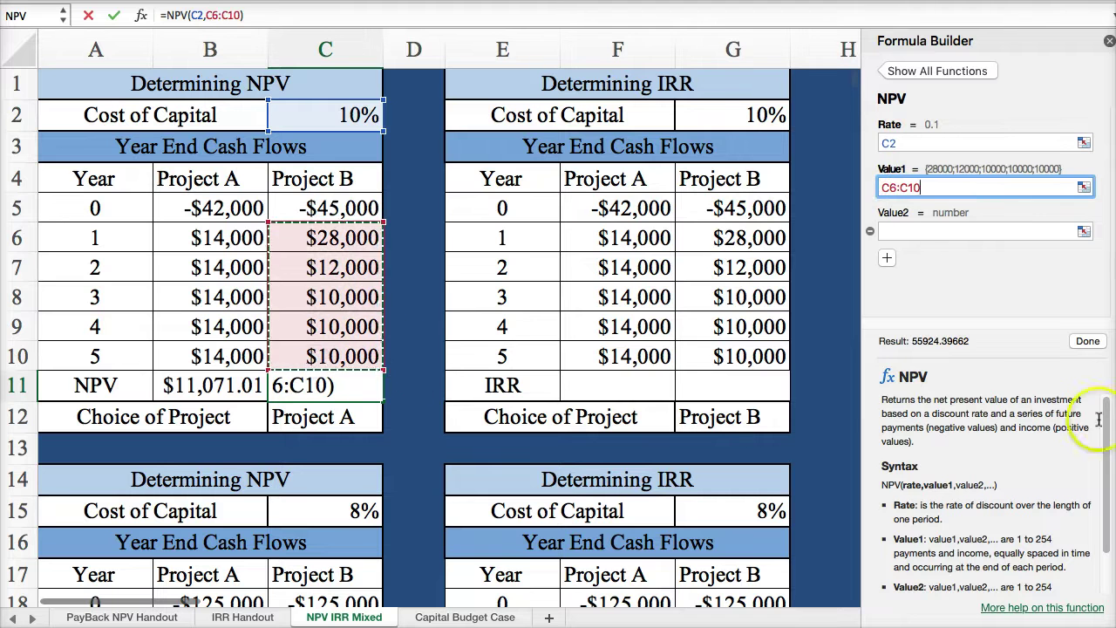
left_click(1088, 343)
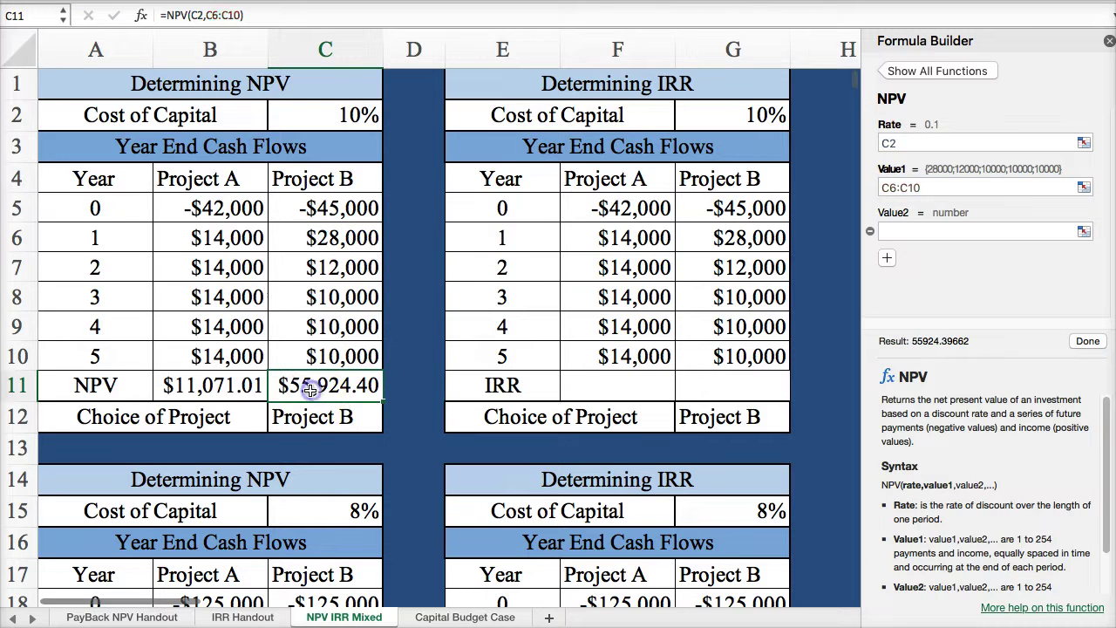
Add Project B's year 0 cash flow C5 to the NPV formula in C11, and check the project choice in C12.
left_click(247, 15)
type("+")
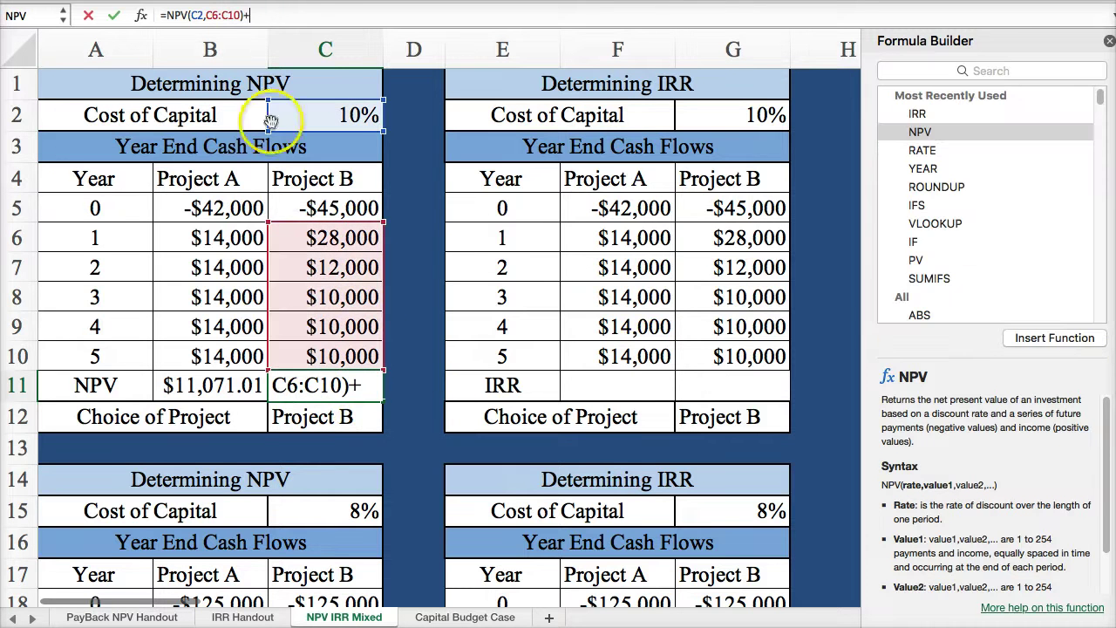
left_click(289, 207)
key("Return")
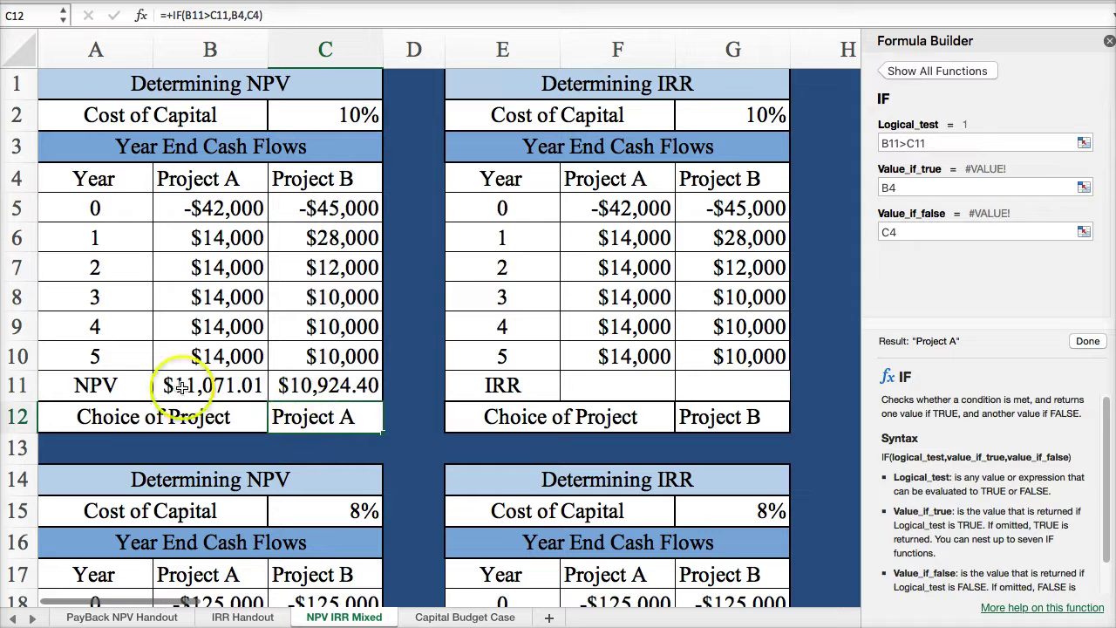
left_click(248, 384)
left_click(301, 384)
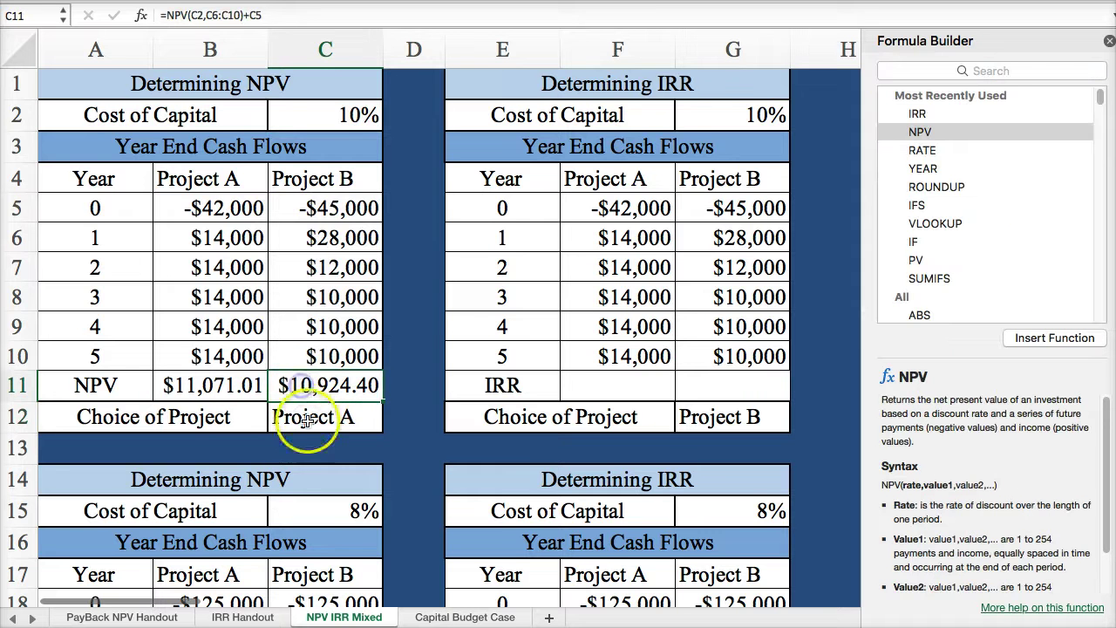
left_click(310, 418)
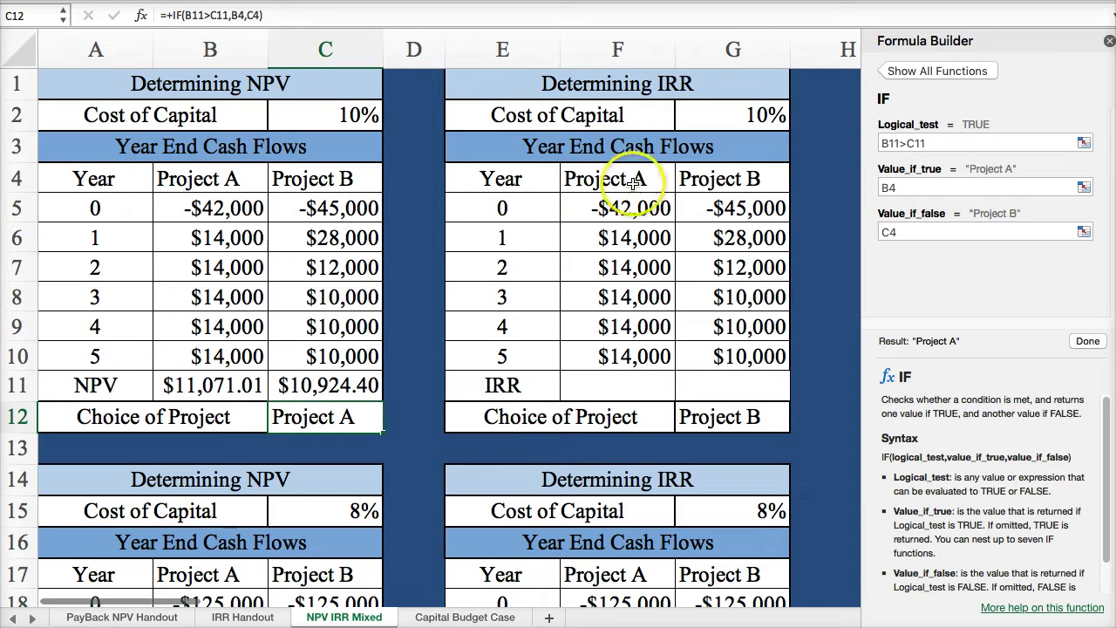
Insert the IRR function for Project A in F11, using cash flows F5:F10.
left_click(595, 377)
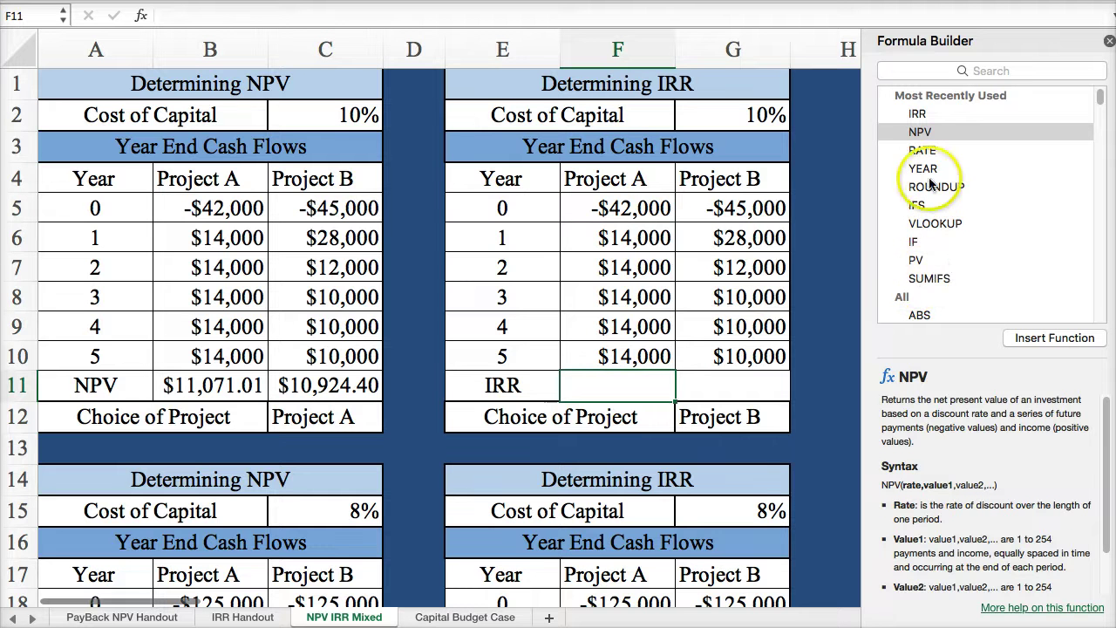
double_click(915, 112)
left_click_drag(610, 209, 586, 349)
left_click(1086, 340)
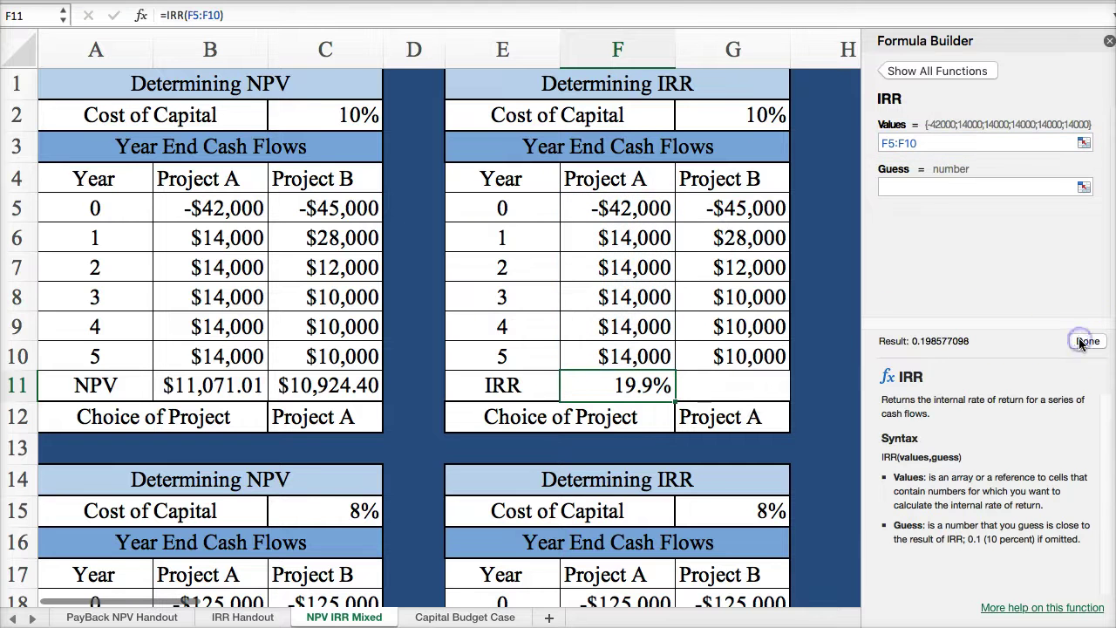
Insert the IRR function for Project B in G11, using cash flows G5:G10.
left_click(747, 380)
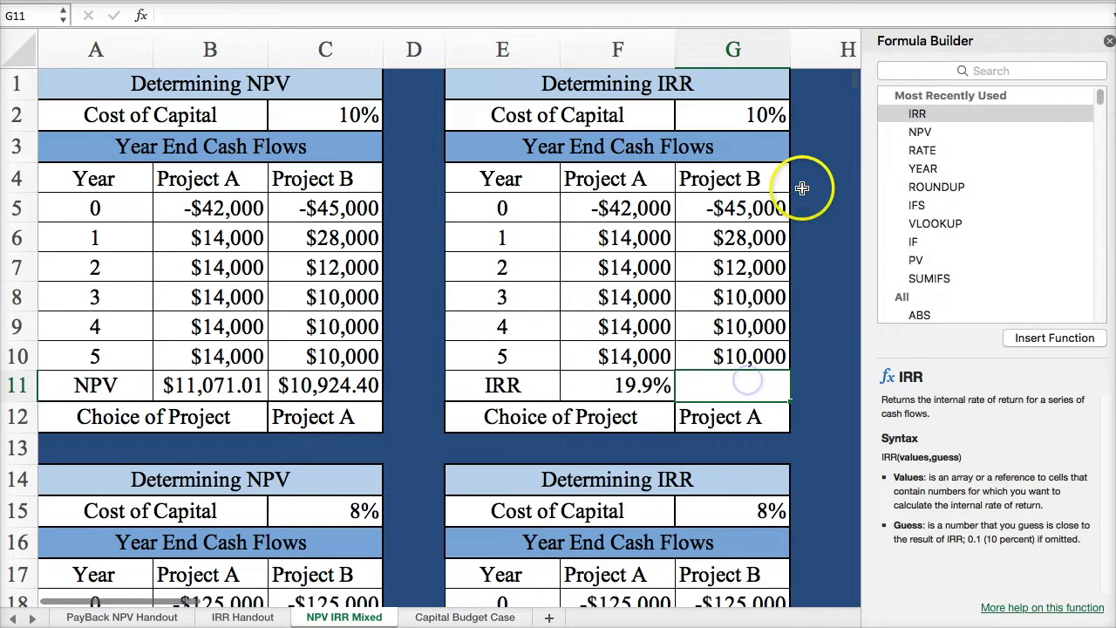
double_click(917, 112)
left_click_drag(732, 195, 808, 365)
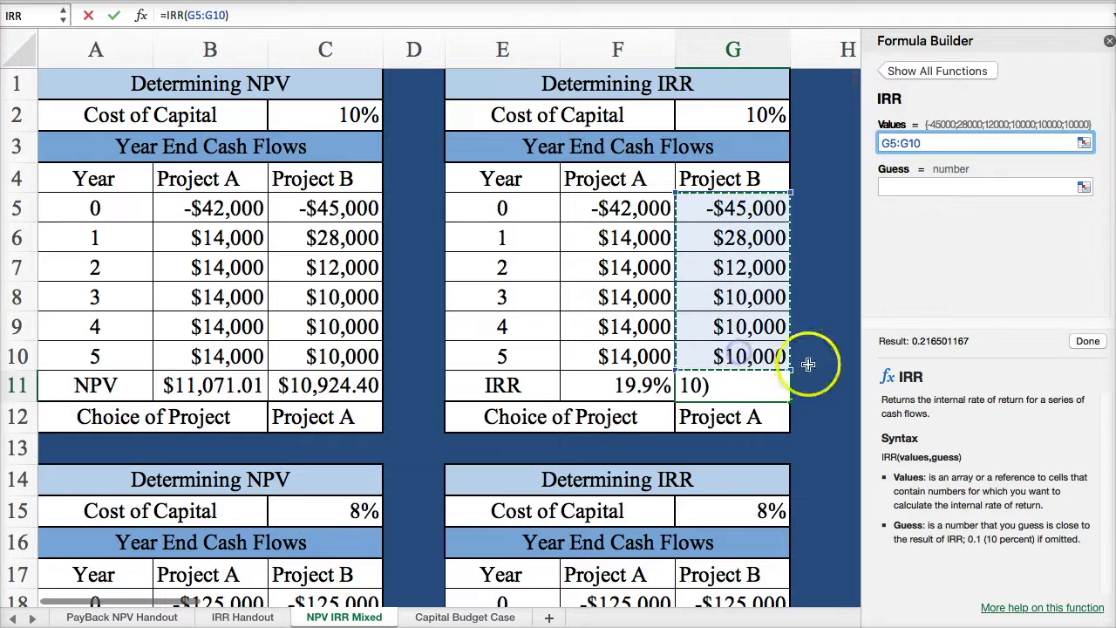
left_click(1087, 341)
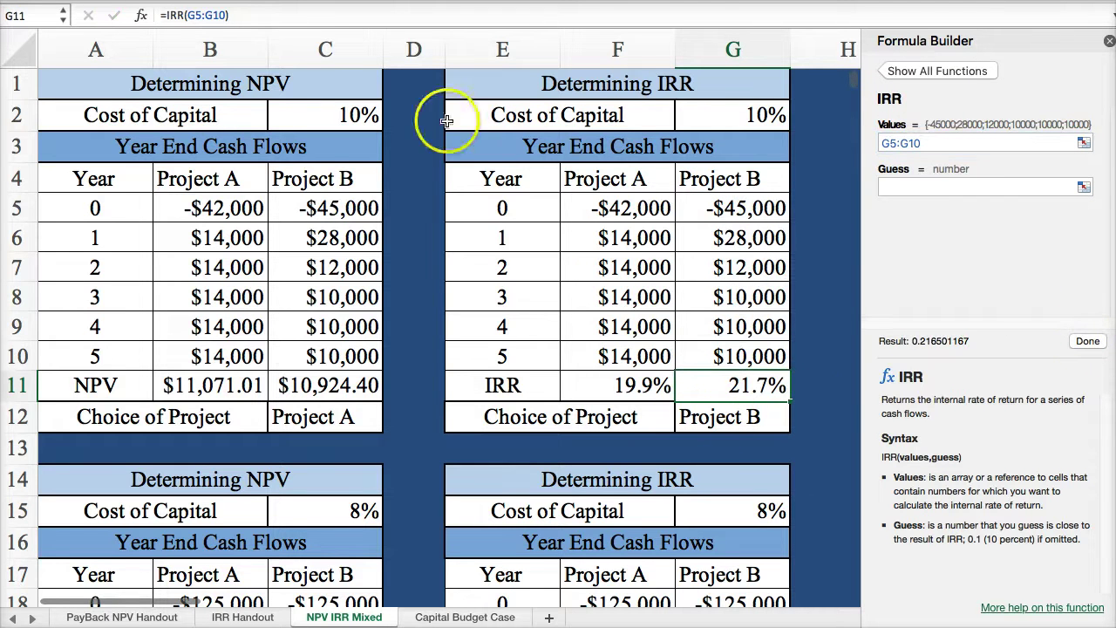
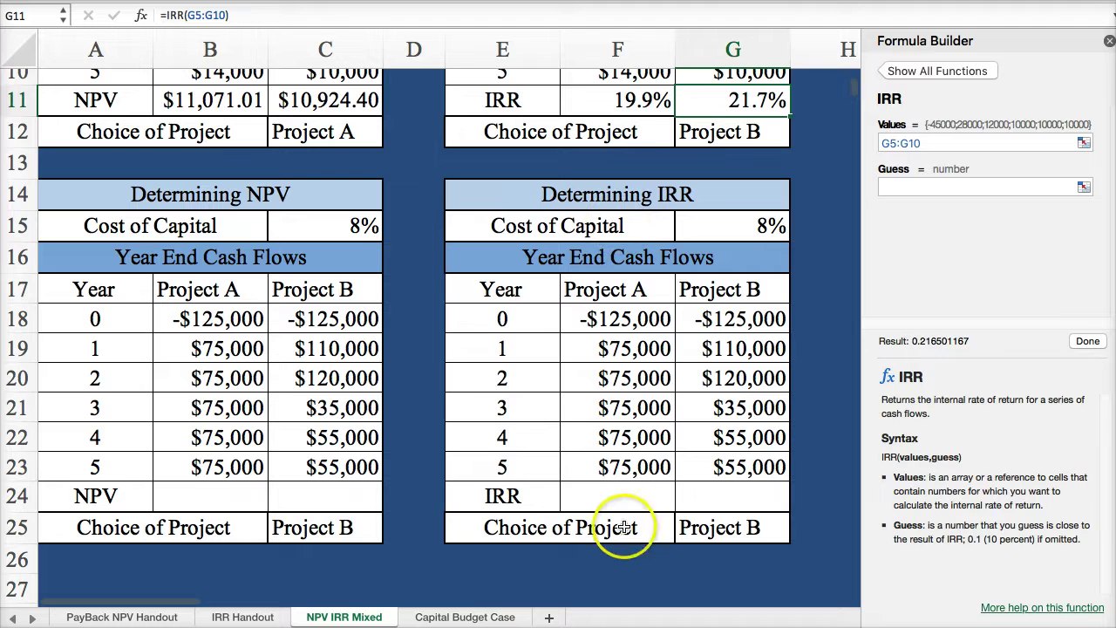
Calculate Project A's IRR for the 8% case in F24 from cash flows F18:F23.
left_click(607, 496)
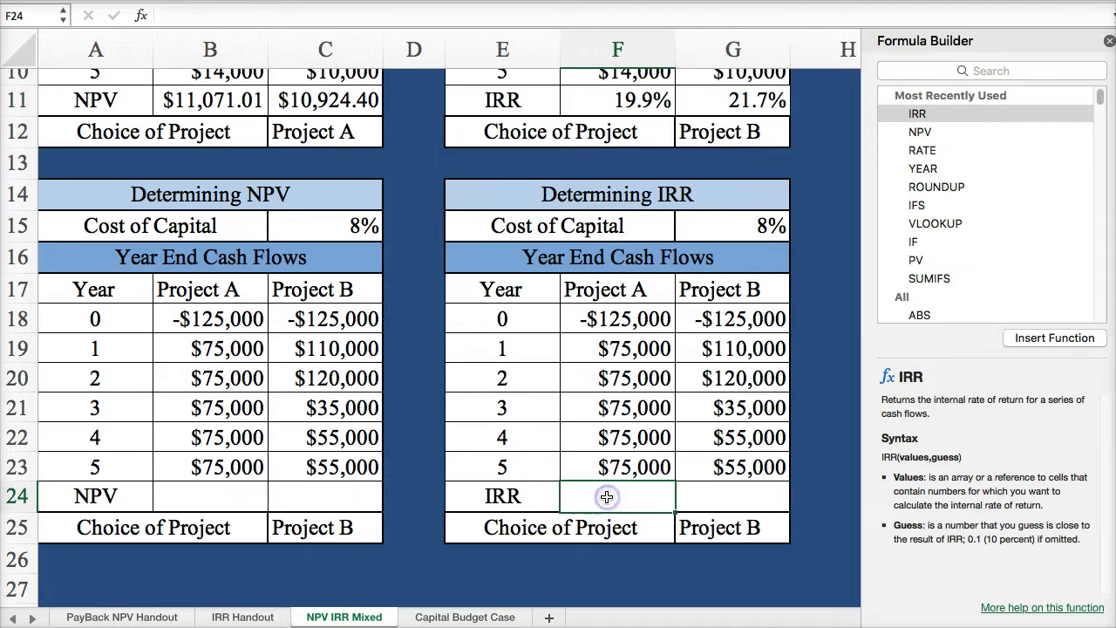
double_click(917, 113)
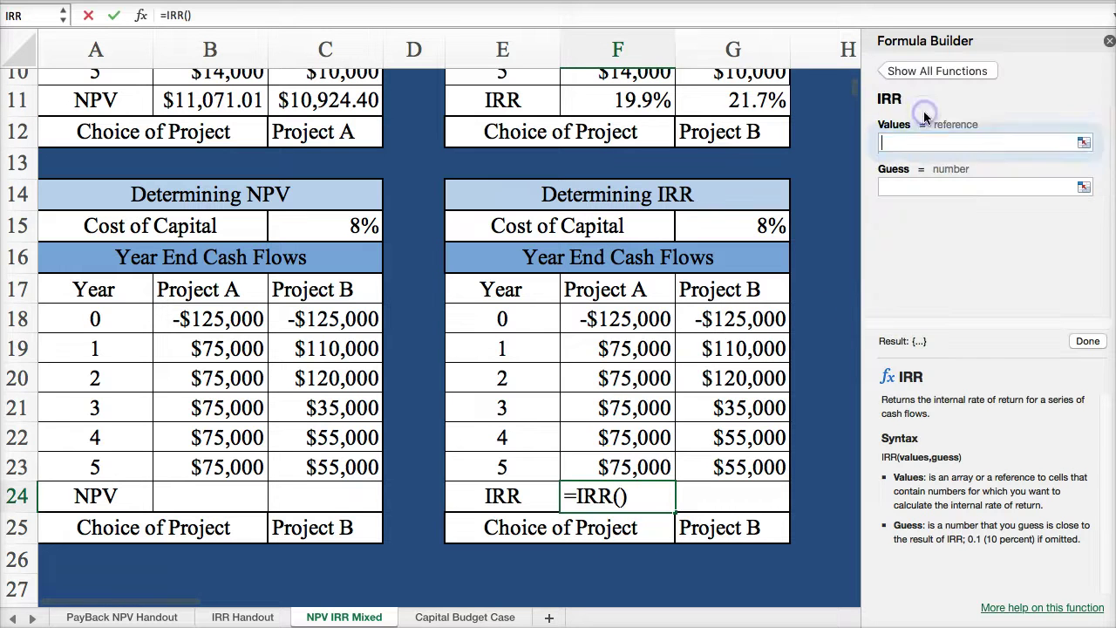
left_click_drag(570, 334, 571, 467)
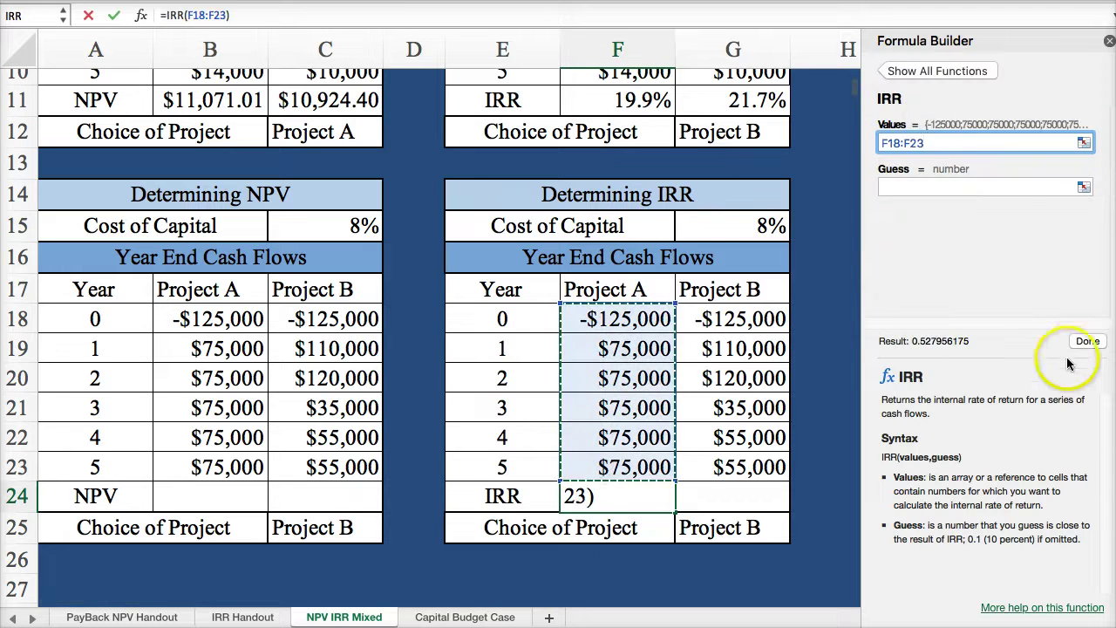
left_click(1087, 341)
Calculate Project B's IRR for the 8% case in G24 from cash flows G18:G23.
left_click(776, 496)
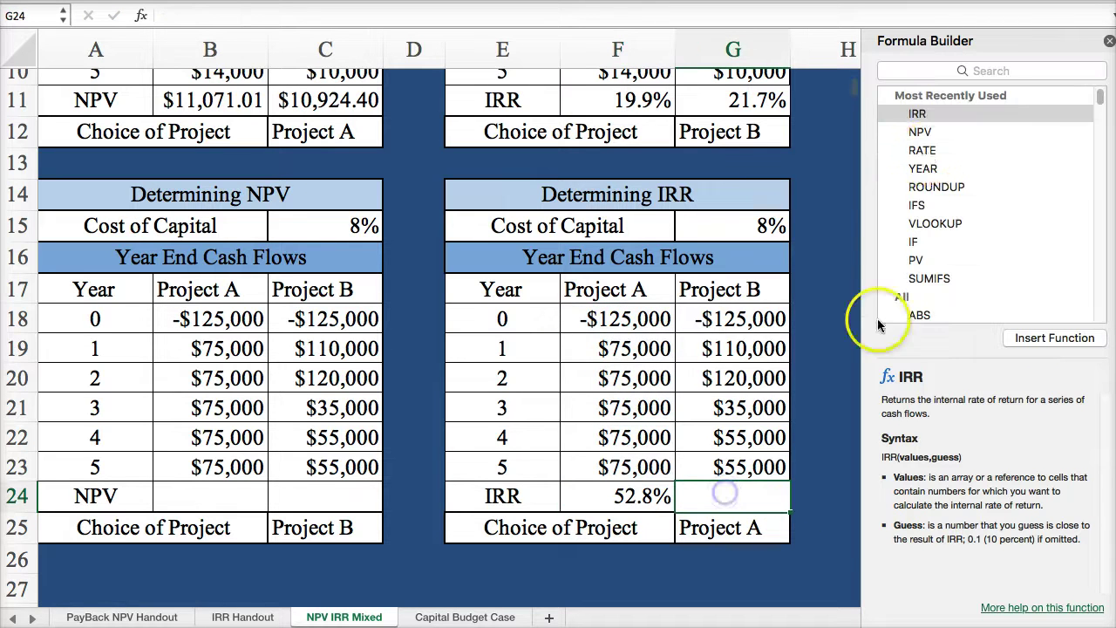
double_click(917, 114)
left_click_drag(741, 319, 737, 469)
left_click(1087, 341)
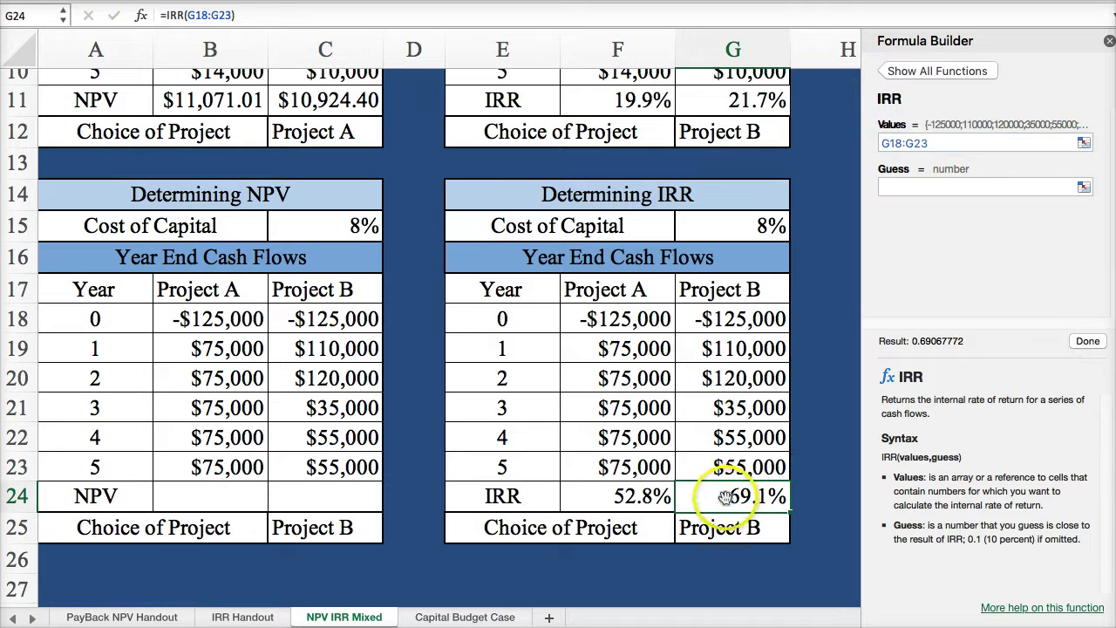
Insert the NPV function for Project A in B24, with rate C15 and cash flows B19:B23.
left_click(193, 498)
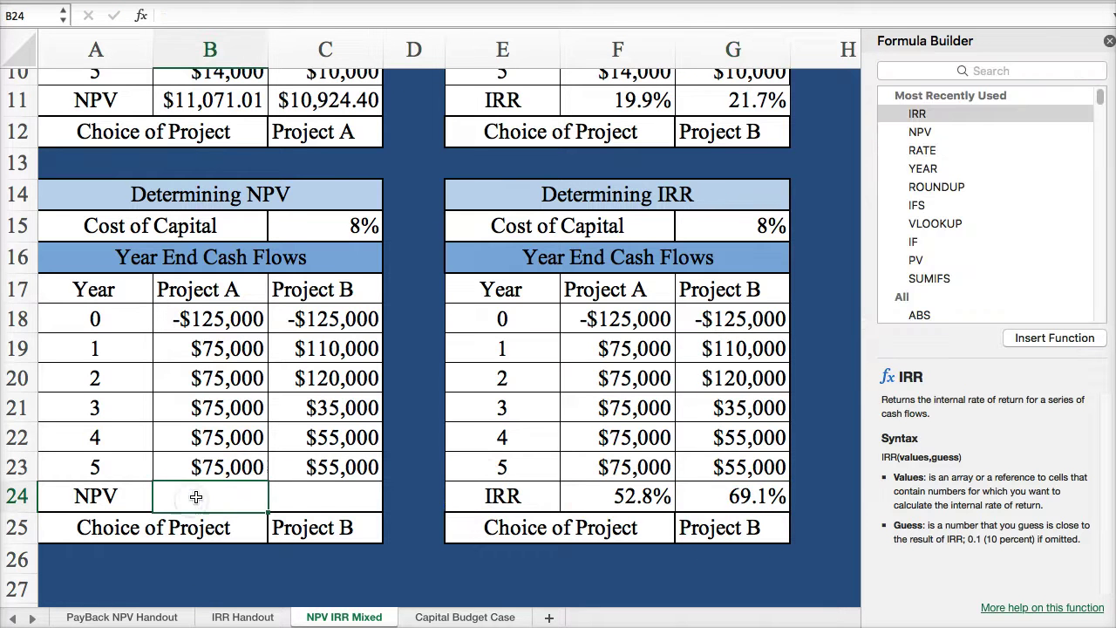
double_click(920, 132)
left_click_drag(209, 349, 211, 466)
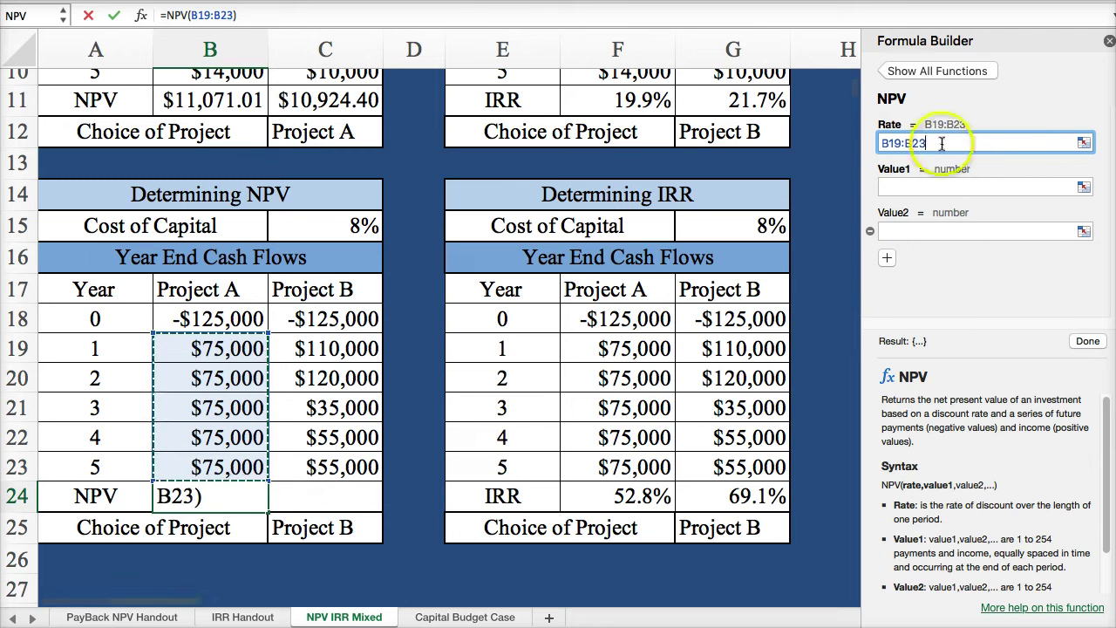
left_click_drag(942, 144, 870, 140)
key("BackSpace")
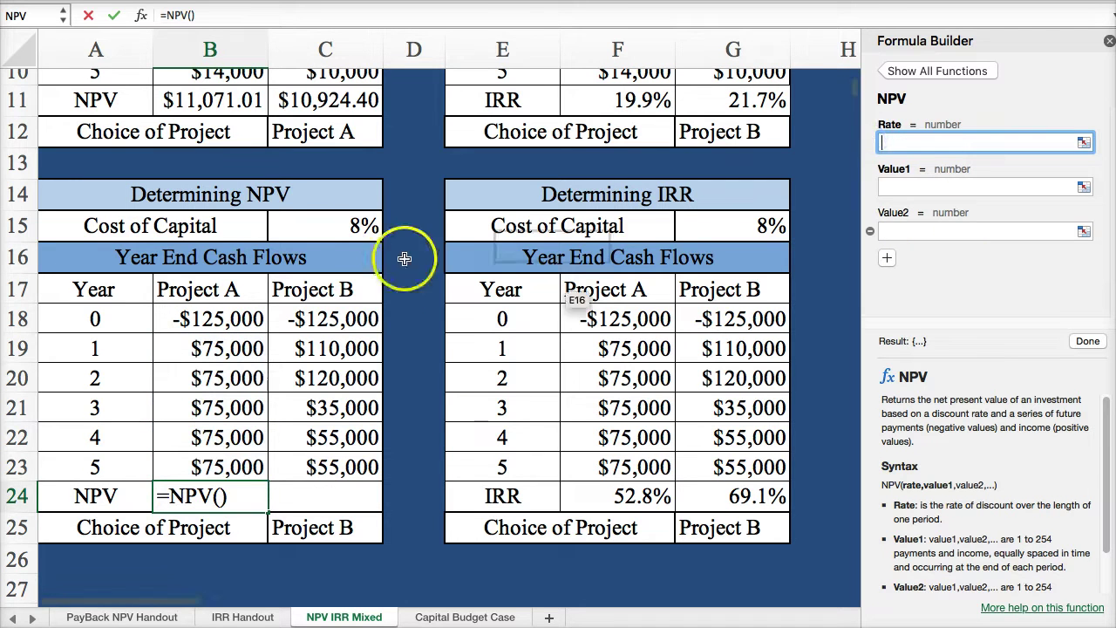
left_click(332, 226)
left_click(886, 188)
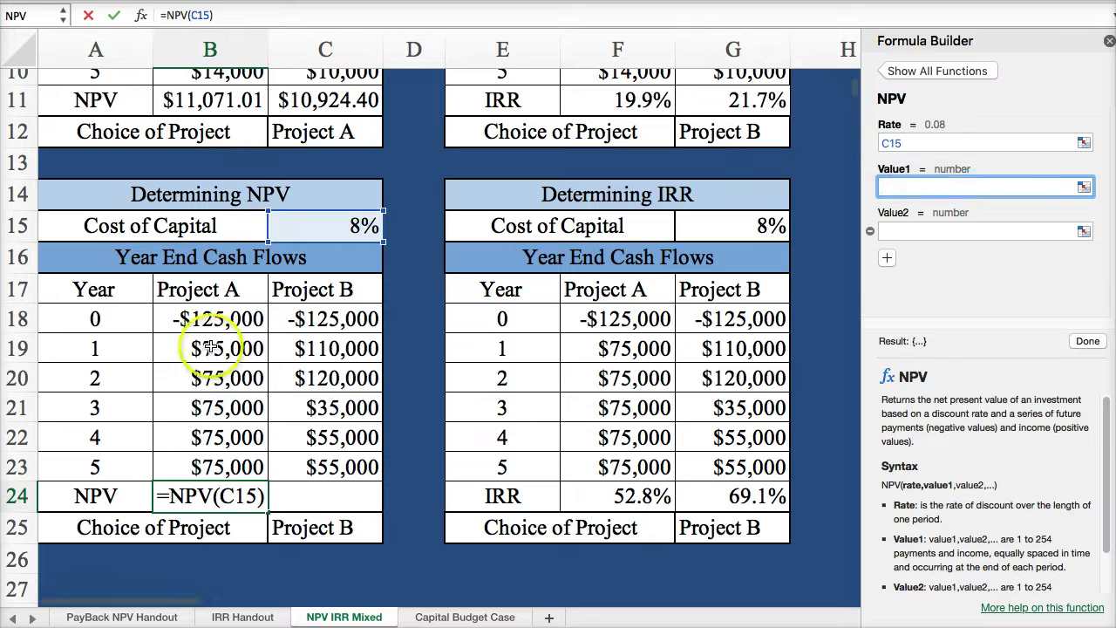
left_click_drag(216, 348, 228, 469)
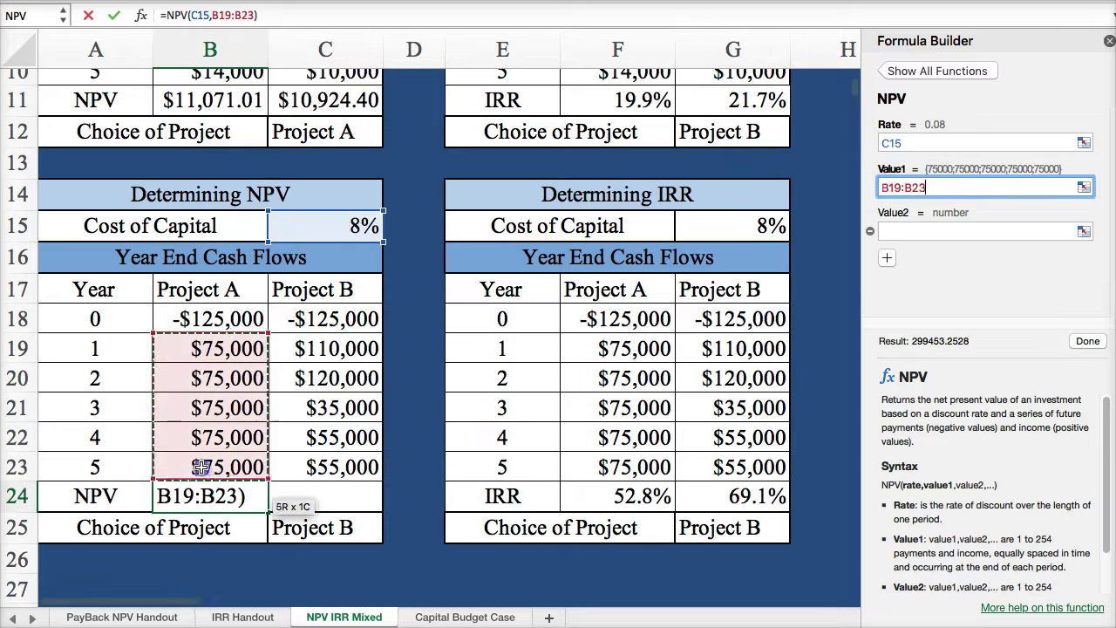
left_click(1087, 341)
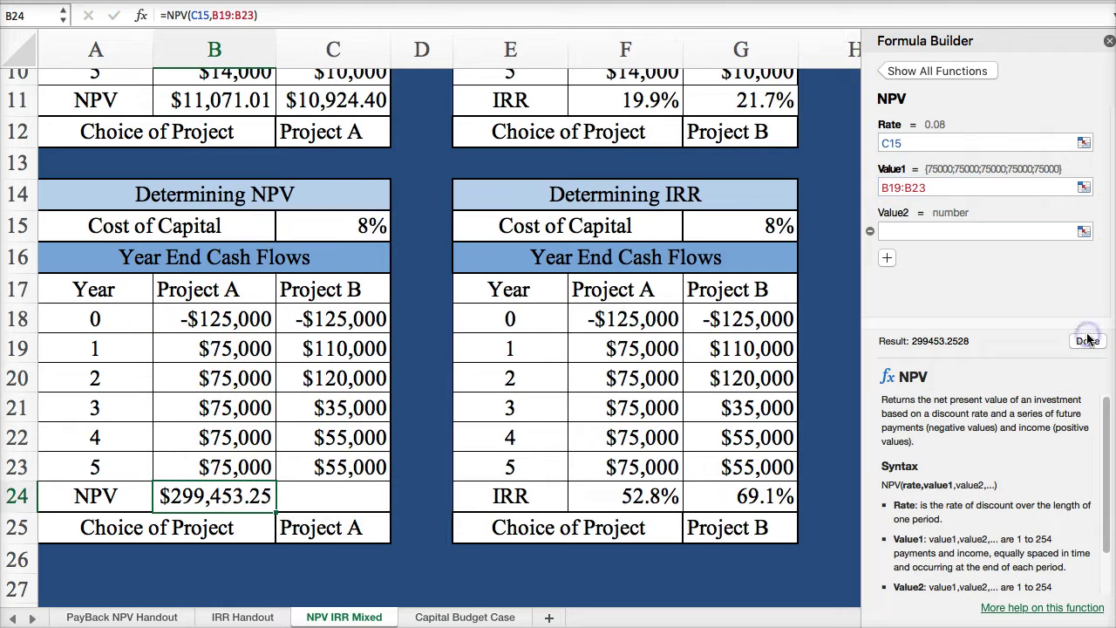
Add Project A's year 0 cash flow B18 to the end of the NPV formula in B24.
left_click(277, 14)
type("+")
left_click(214, 319)
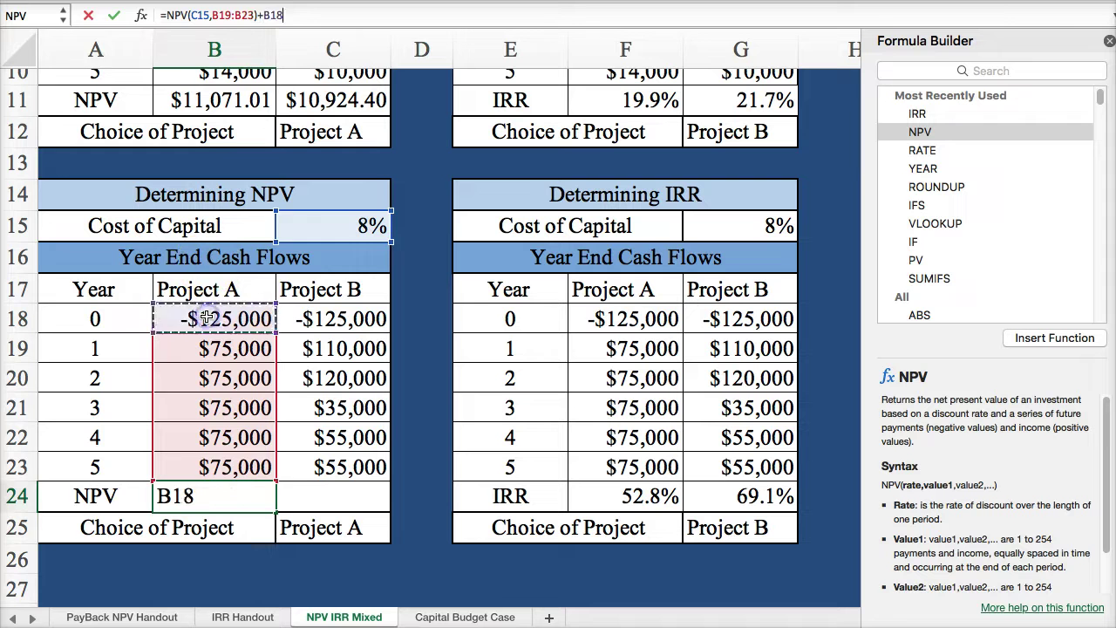
key("Return")
Insert the NPV function for Project B in C24, with rate C15 and cash flows C19:C23.
left_click(293, 497)
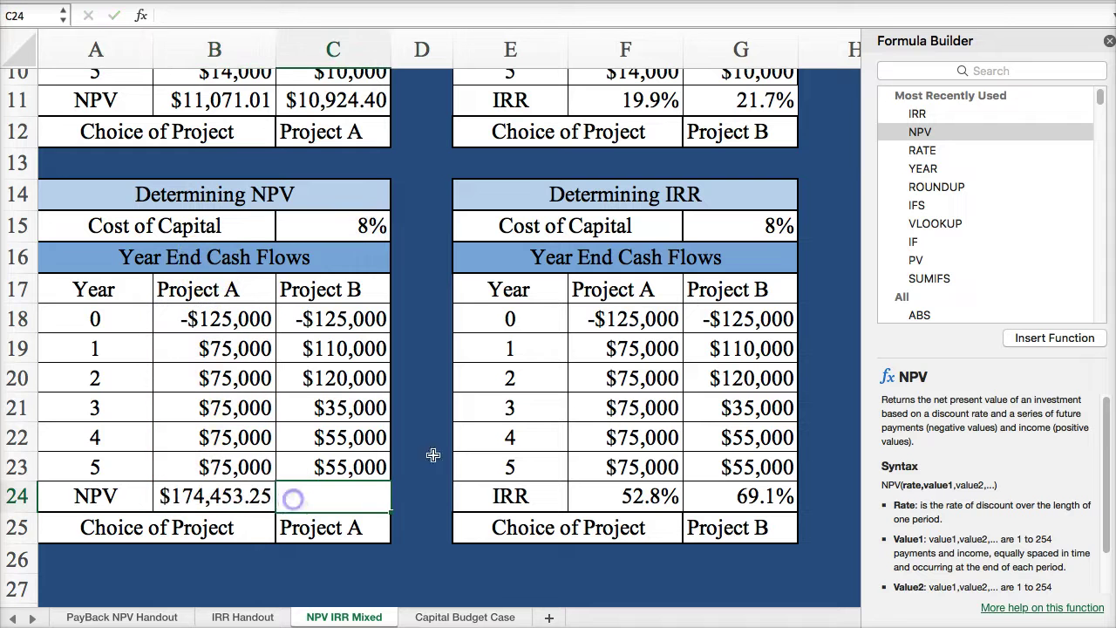
double_click(913, 132)
left_click_drag(359, 347, 345, 471)
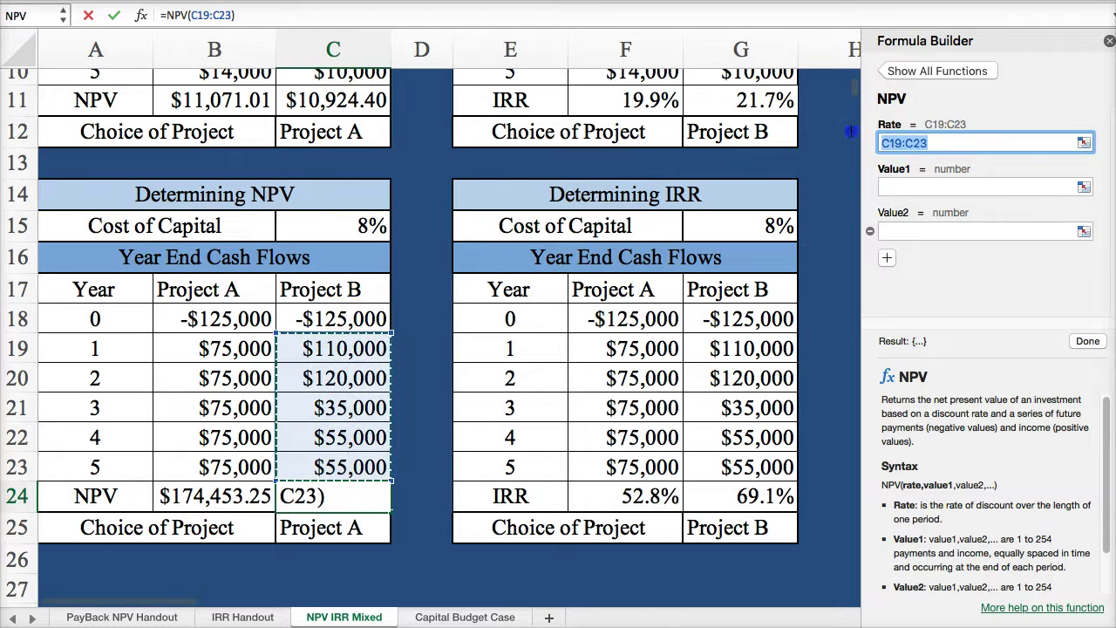
key("BackSpace")
left_click(349, 225)
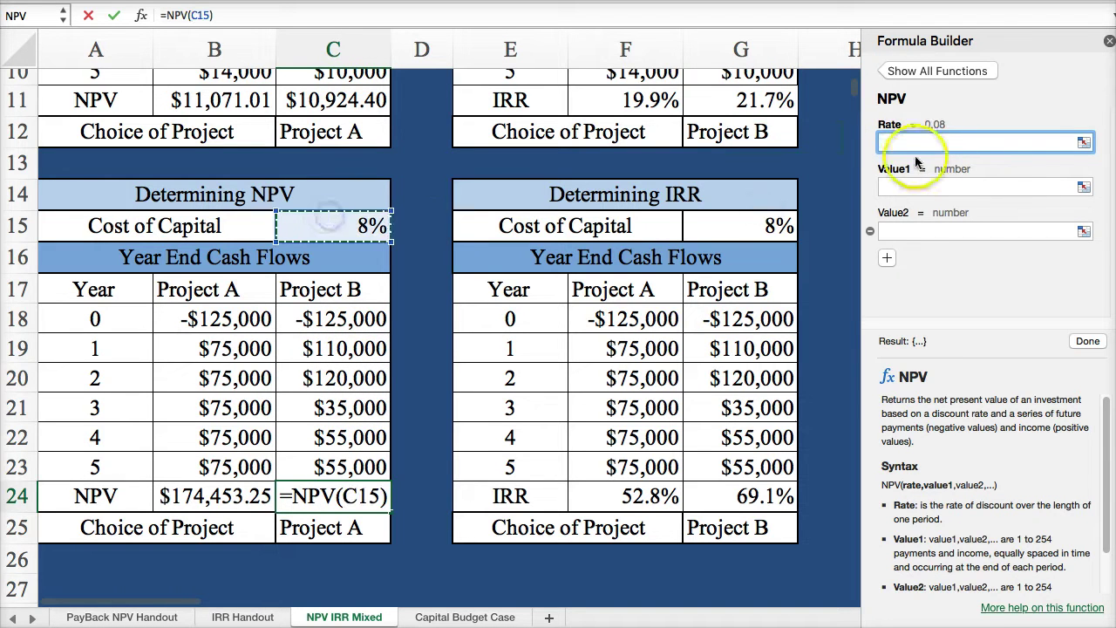
left_click(908, 188)
left_click_drag(342, 319, 339, 470)
left_click_drag(341, 348, 327, 455)
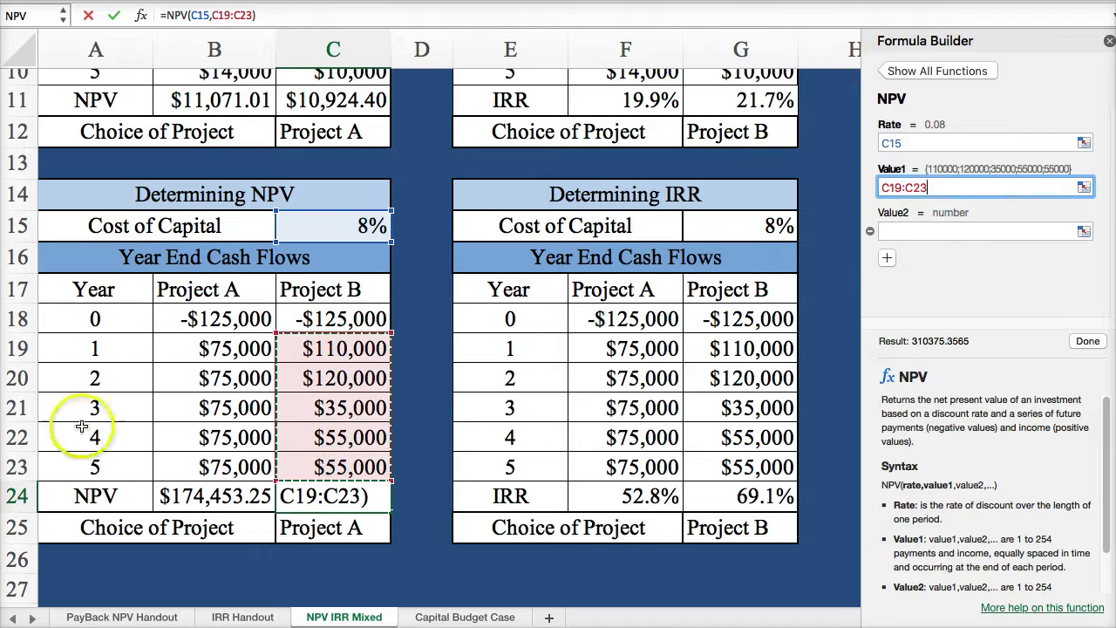
left_click(1086, 341)
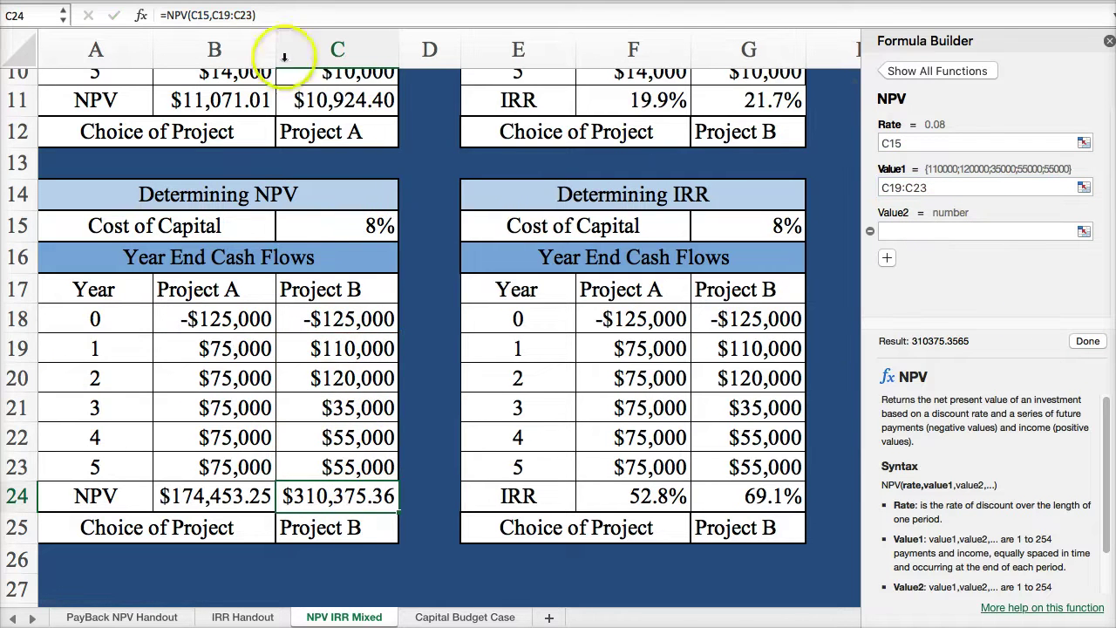
Add Project B's year 0 cash flow C18 to the end of the NPV formula in C24.
left_click(285, 14)
type("+")
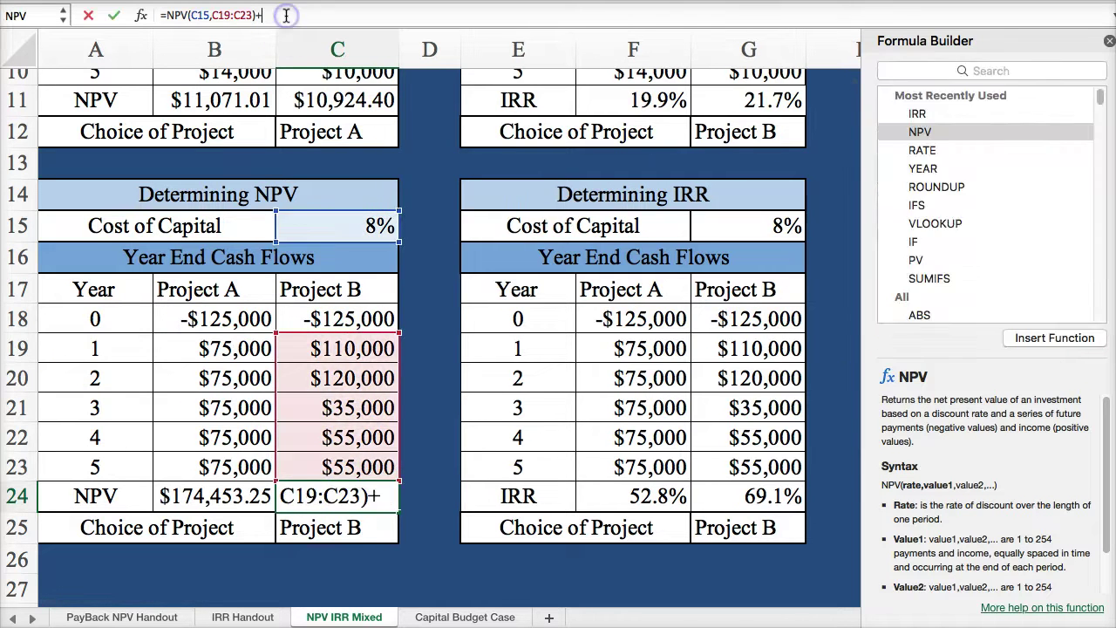
left_click(307, 317)
key("Return")
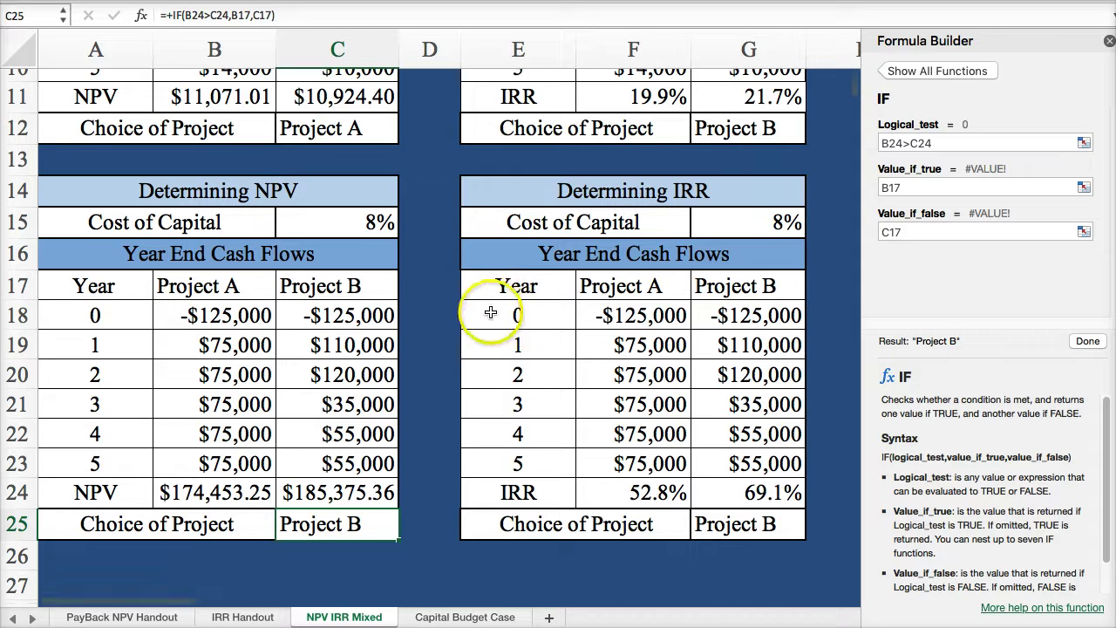
Open the Capital Budget Case sheet and close the Formula Builder.
scroll(453, 506, "up", 4)
left_click(445, 615)
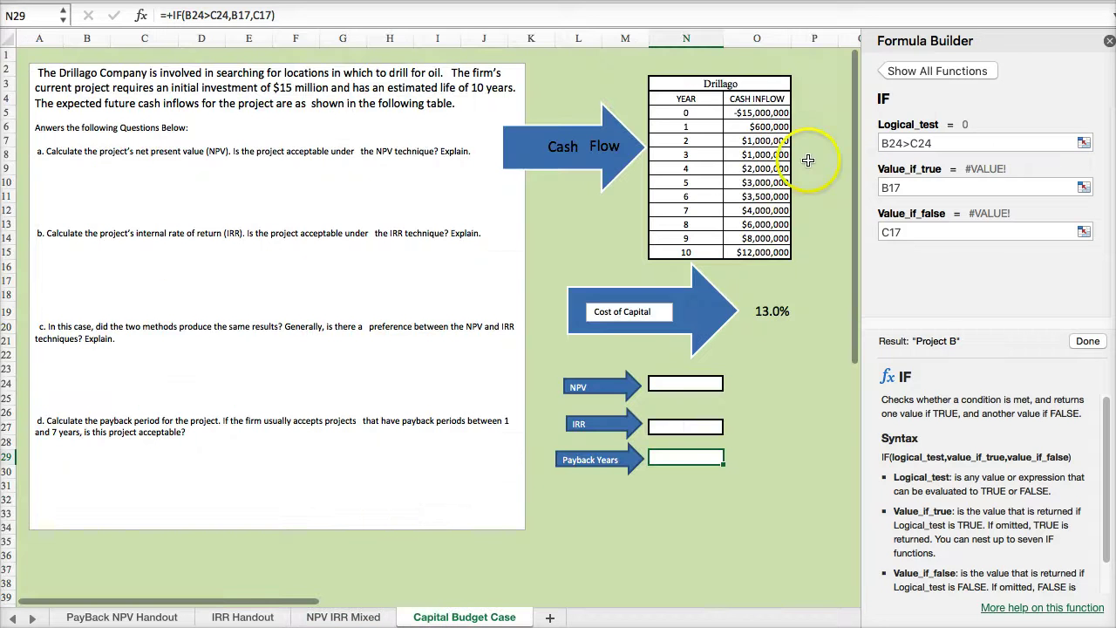
left_click(1109, 42)
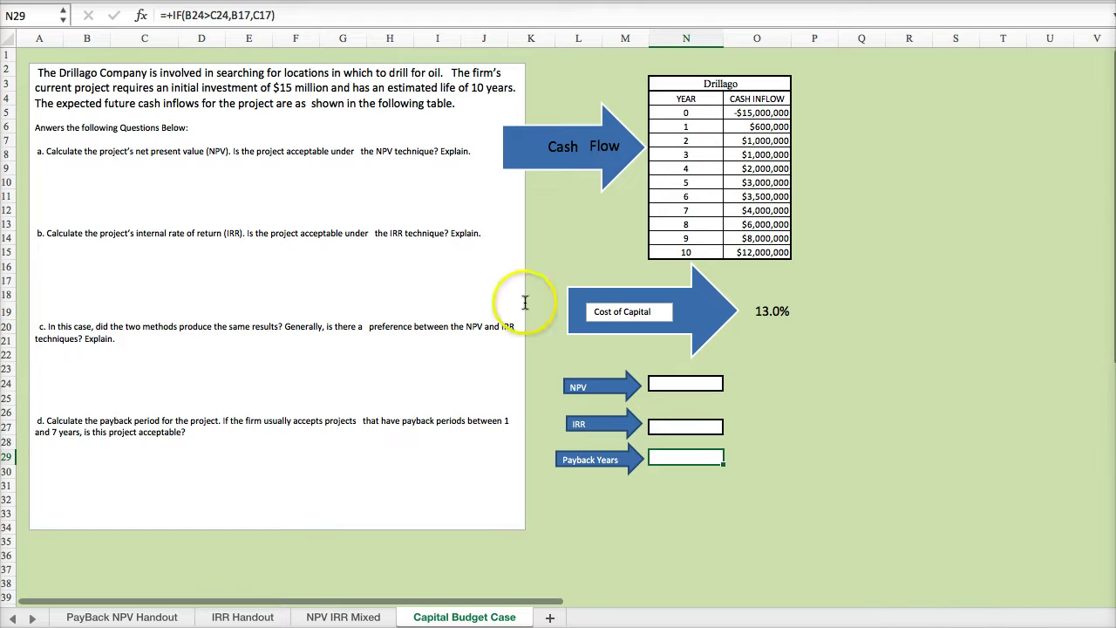
Read the Drillago case questions a to d on NPV, IRR, method preference and payback period, along with the cash flow table.
scroll(306, 282, "up", 3)
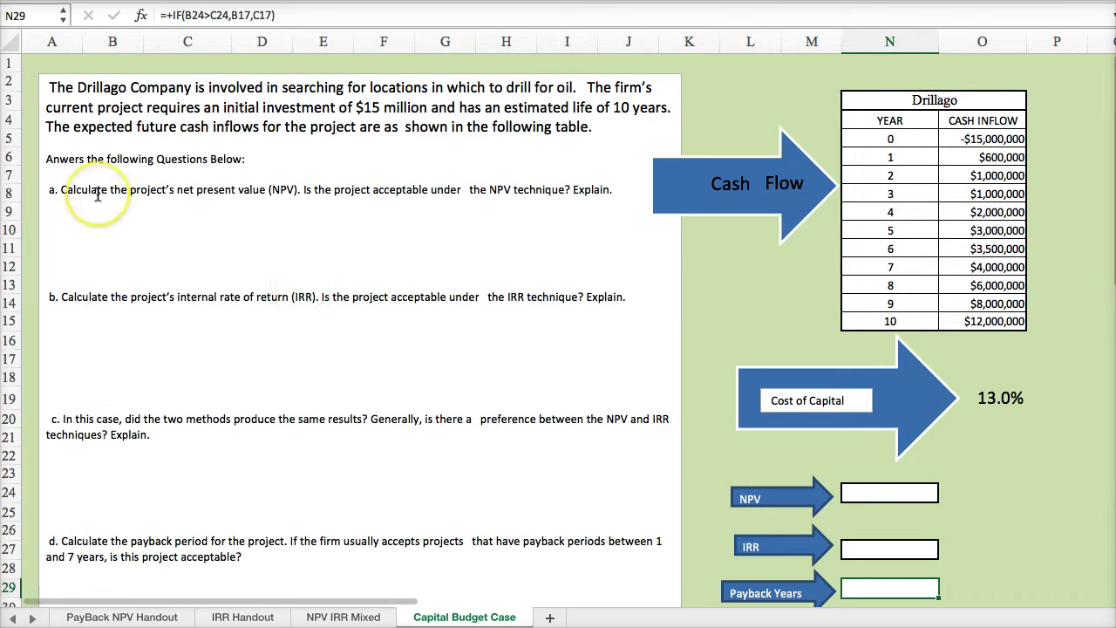
left_click_drag(271, 193, 333, 191)
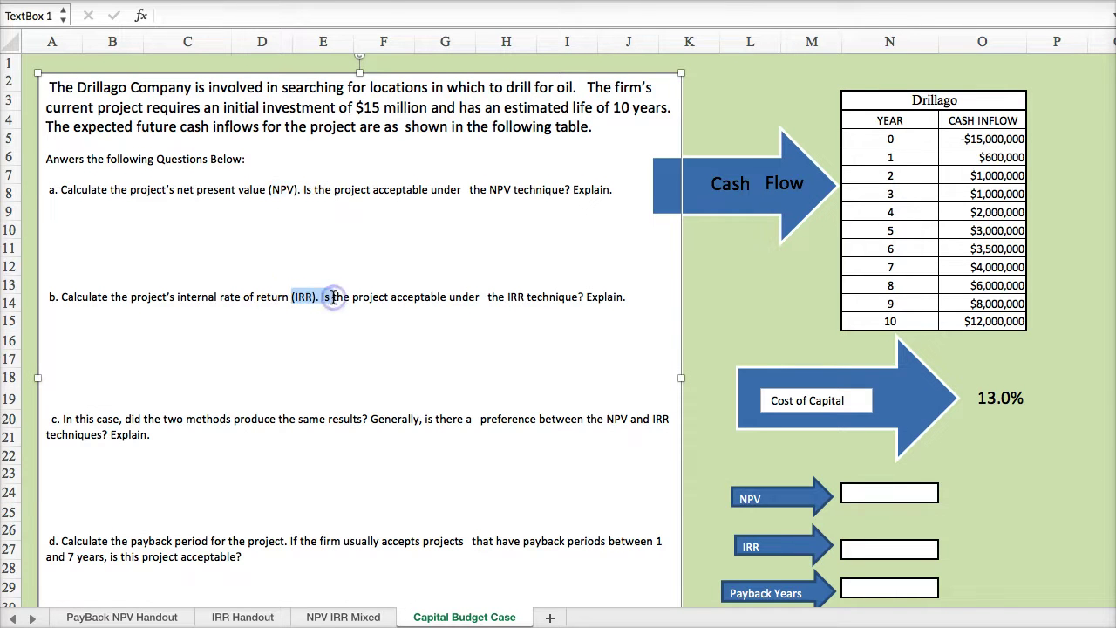
scroll(322, 459, "down", 1)
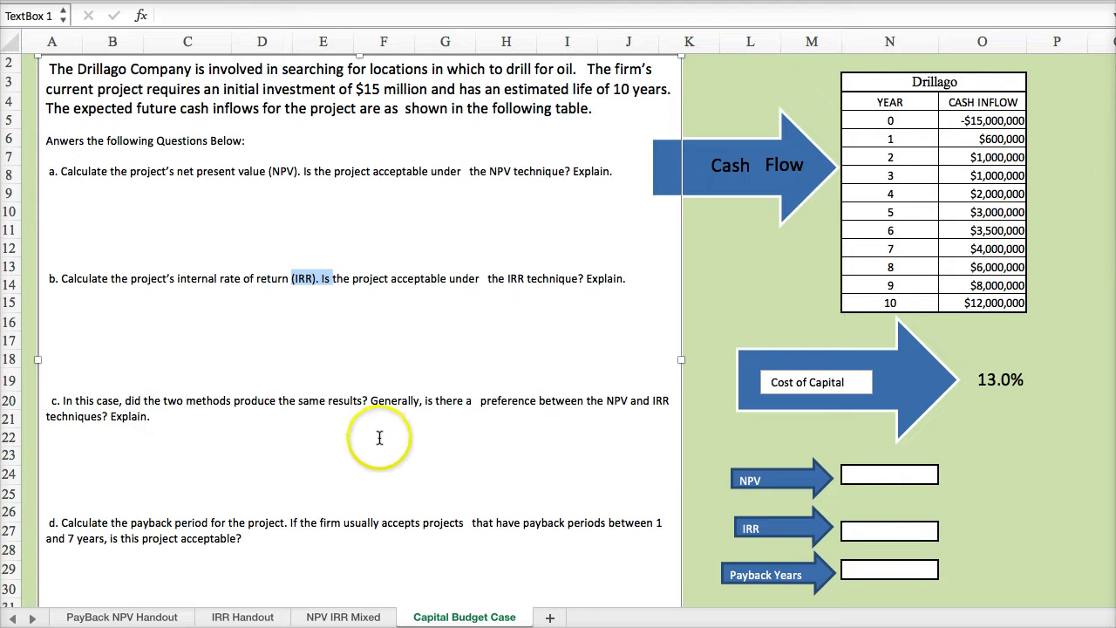
scroll(411, 442, "down", 2)
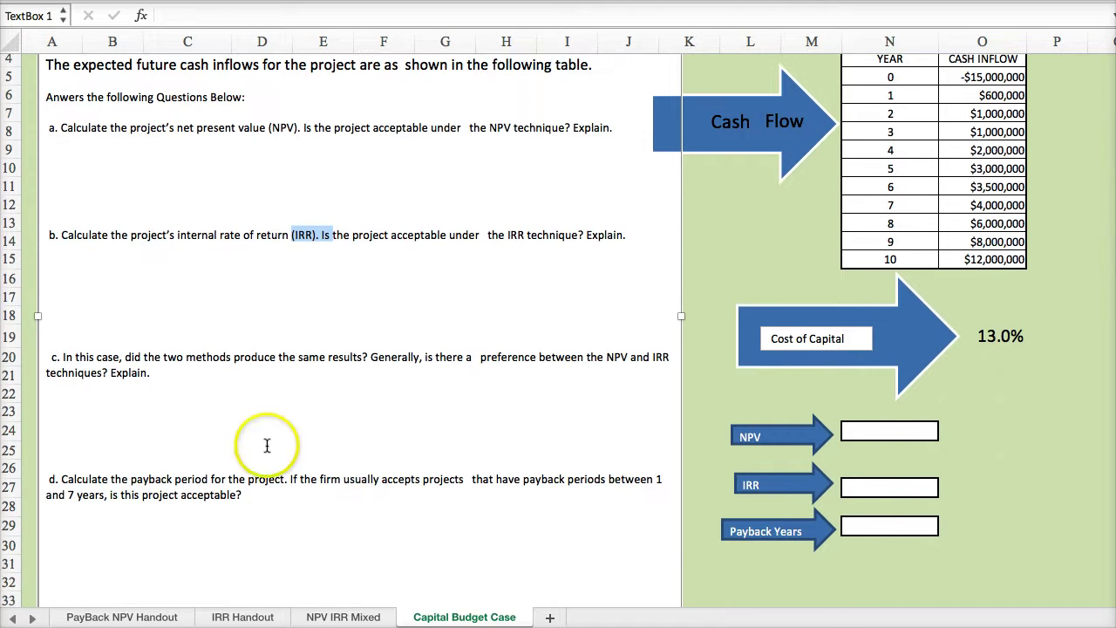
scroll(279, 418, "up", 3)
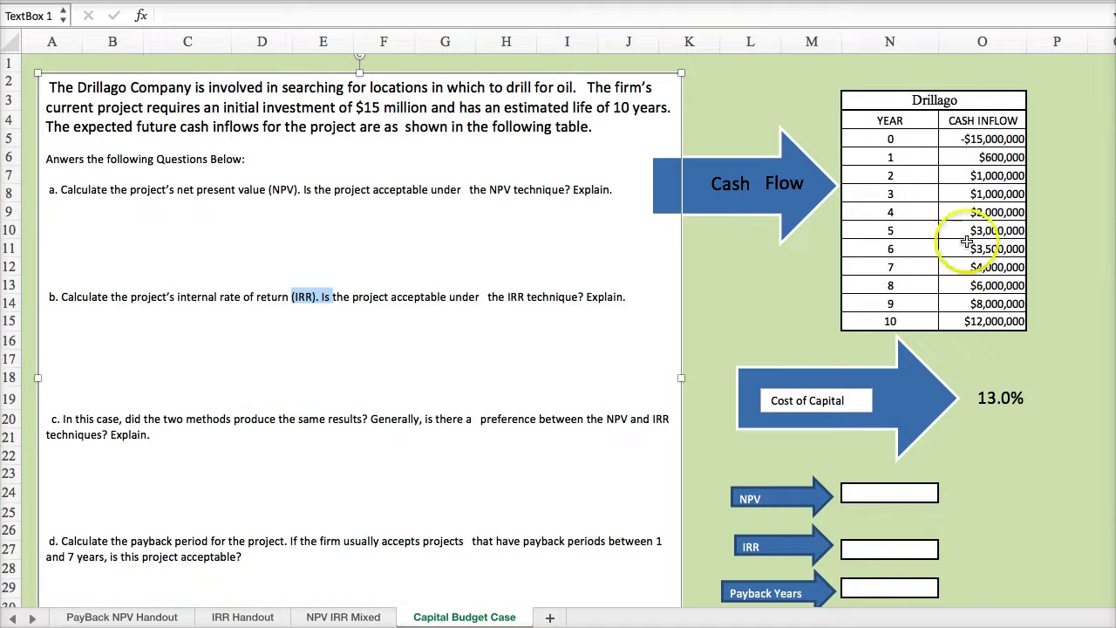
left_click(467, 580)
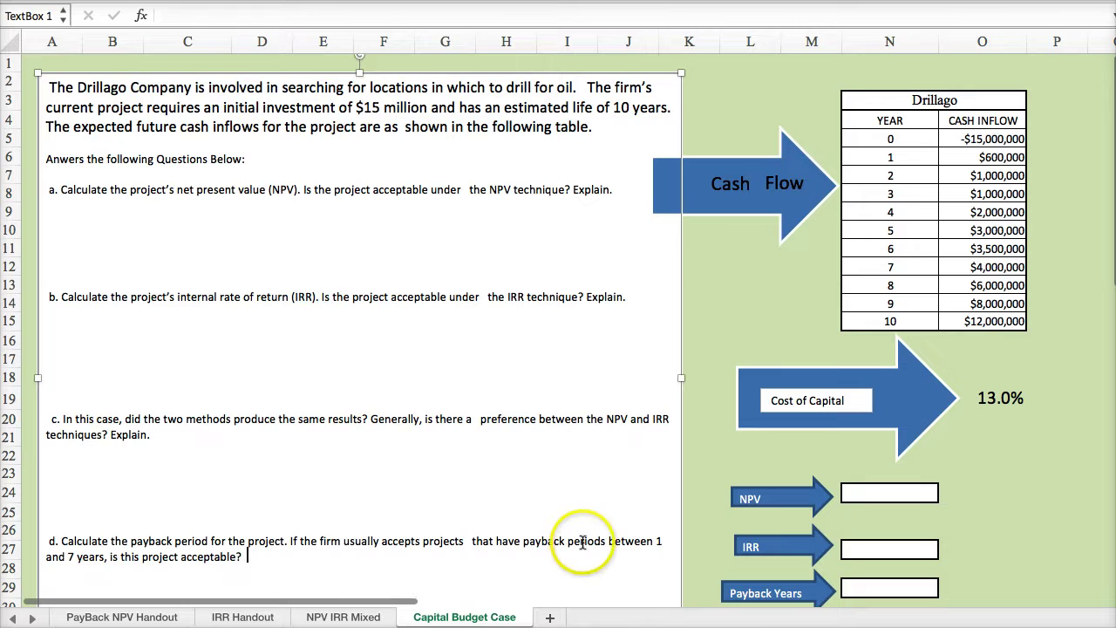
Move along row 24 to Z24 to bring the Drillago cash flow table and the NPV, IRR and payback answer cells into view.
left_click(715, 493)
key("Right")
key("Right")
key("Right")
key("Right")
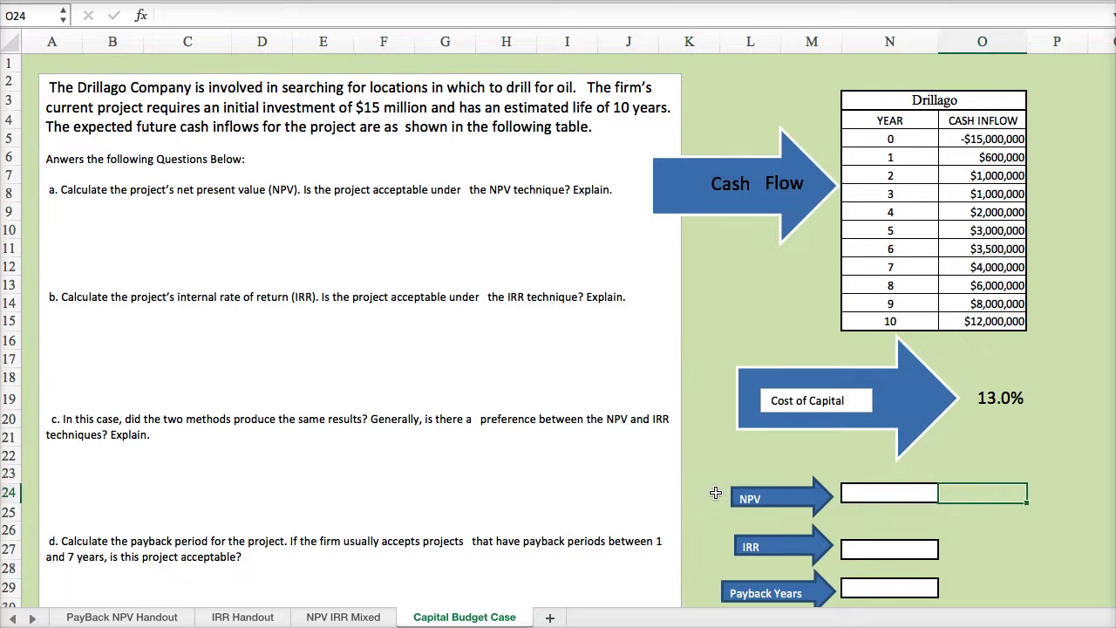
key("Right")
key("Right")
key("Right")
key("Right")
key("Right")
key("Right")
key("Right")
key("Right")
key("Right")
key("Right")
key("Right")
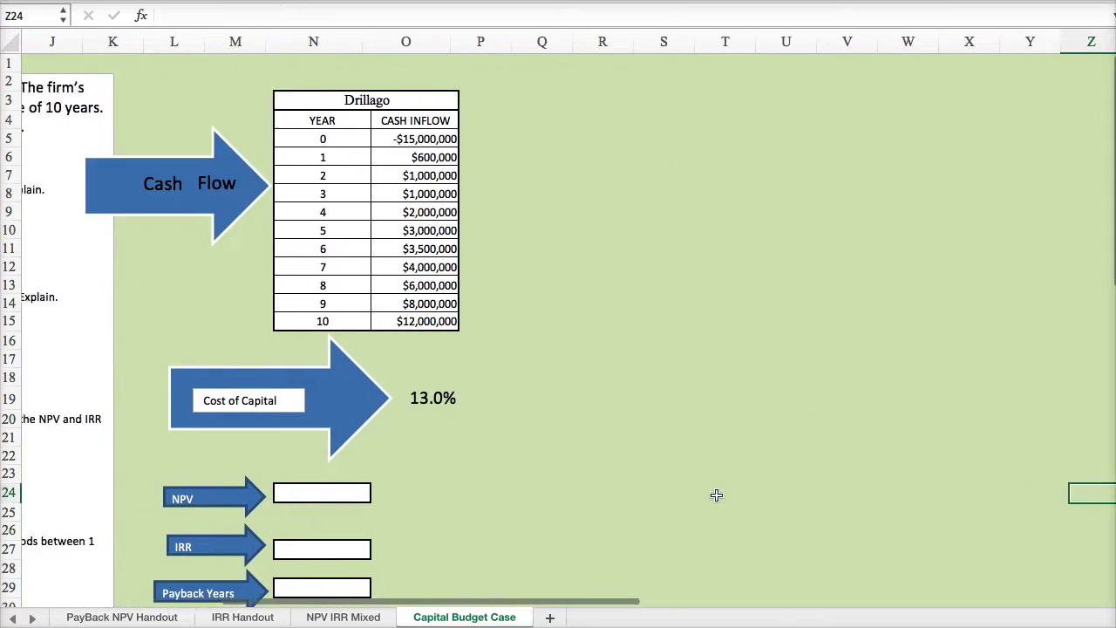
left_click(713, 440)
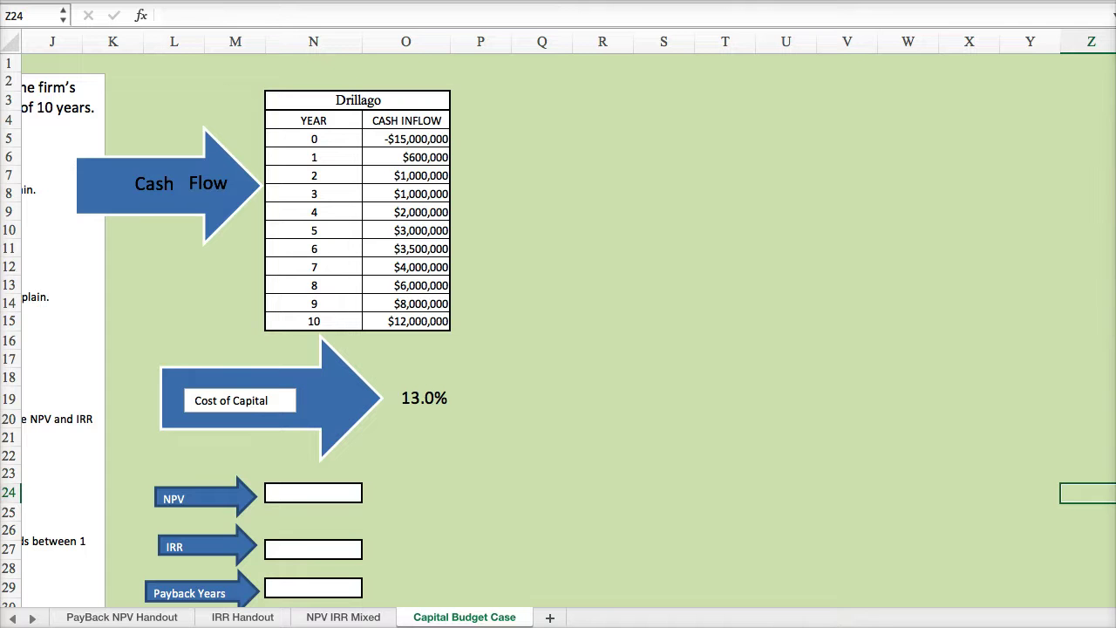
key("shift+F3")
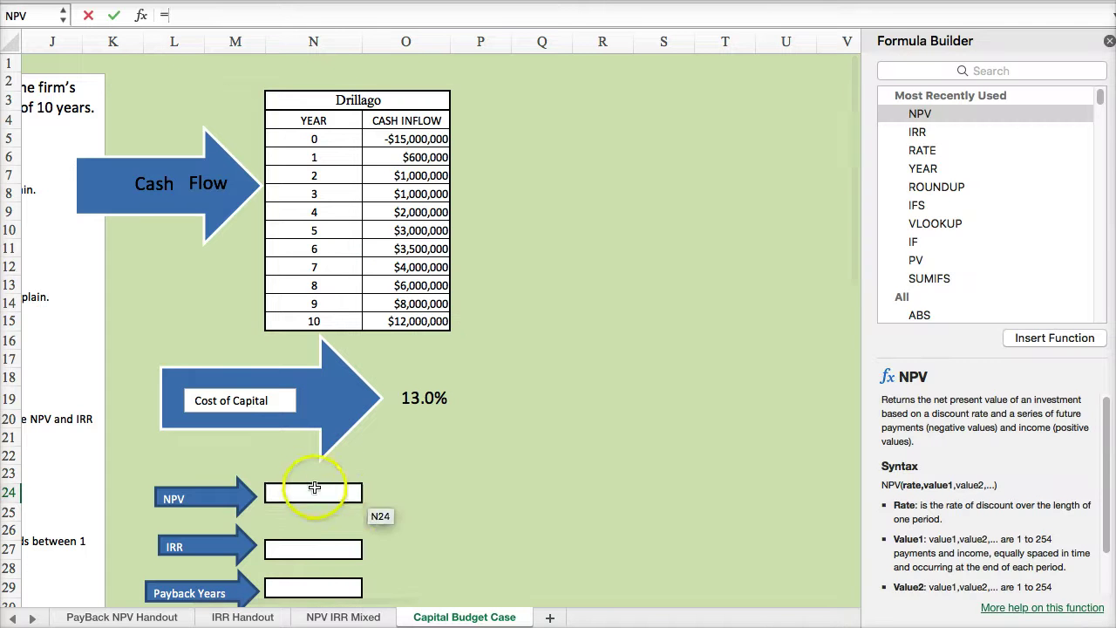
left_click(874, 103)
double_click(920, 113)
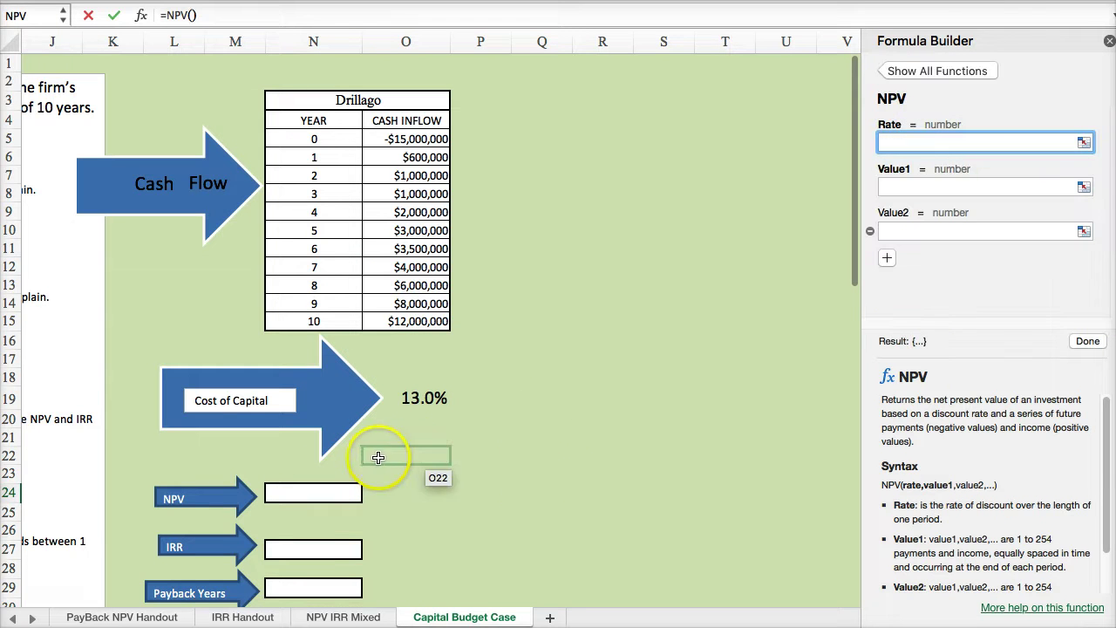
left_click(420, 398)
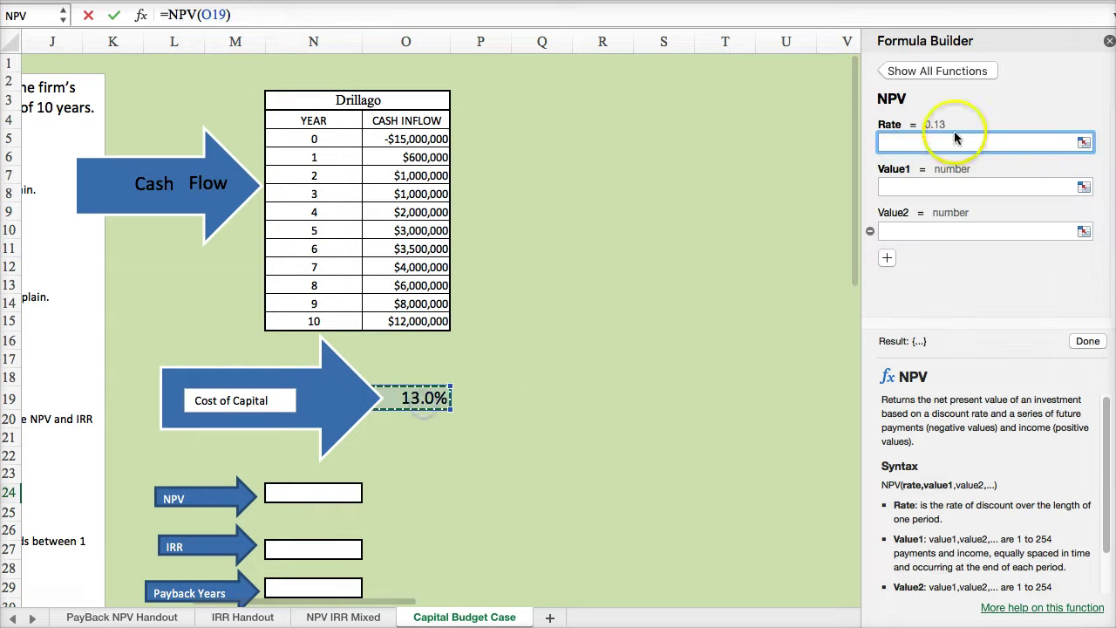
left_click(916, 181)
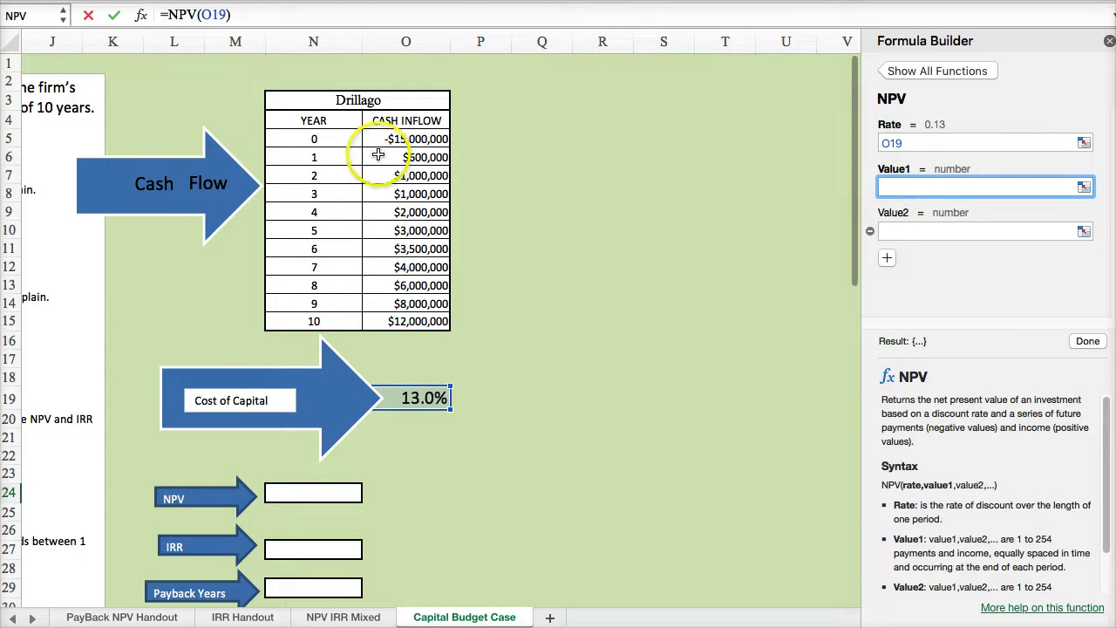
left_click_drag(376, 155, 383, 321)
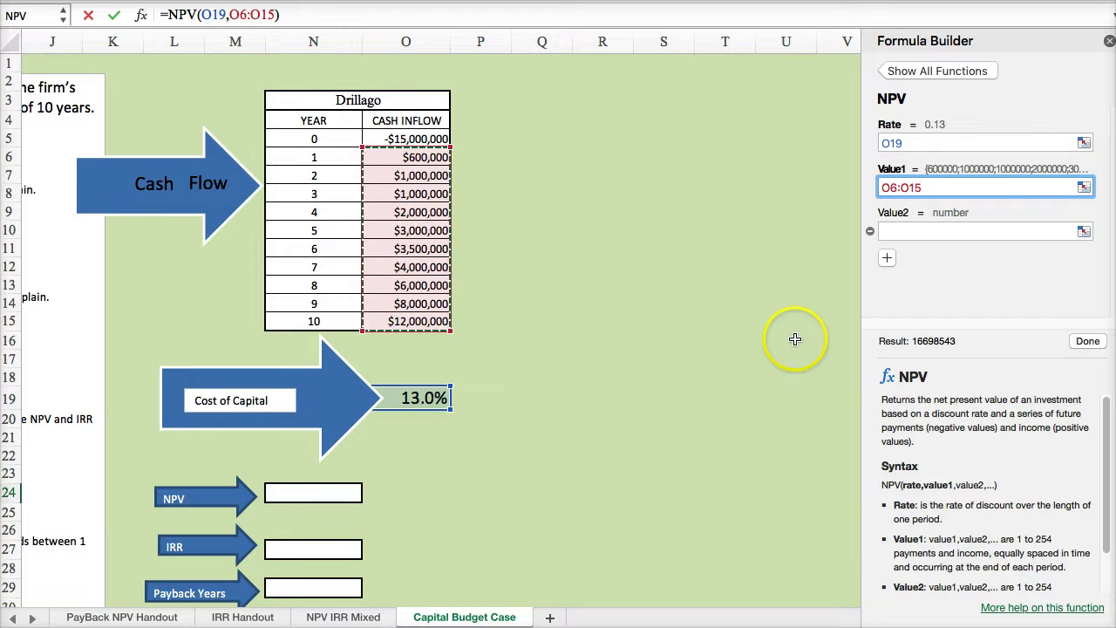
key("Return")
scroll(790, 331, "right", 5)
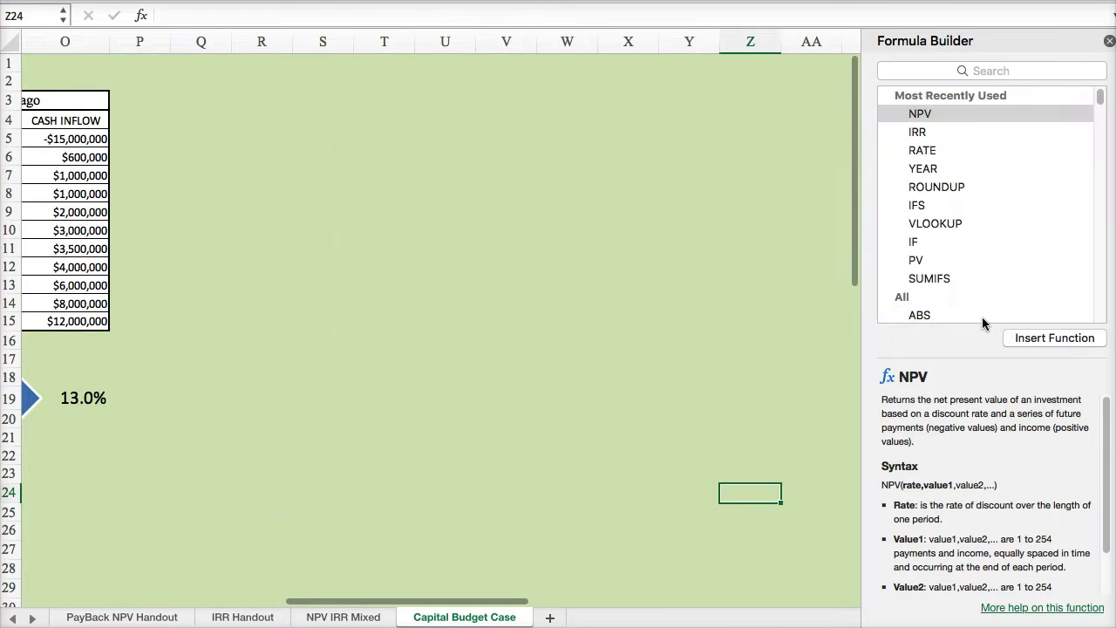
left_click(538, 567)
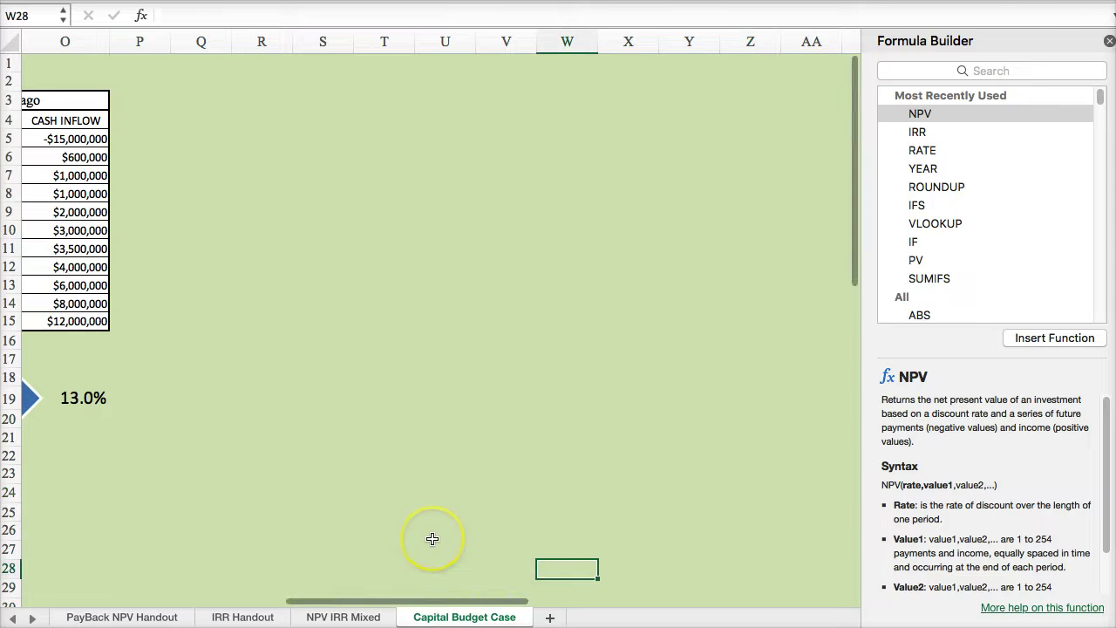
key("Left")
key("Left")
key("Left")
key("Left")
key("Left")
key("Left")
key("Left")
key("Left")
key("Left")
key("Left")
key("Left")
key("Left")
key("Left")
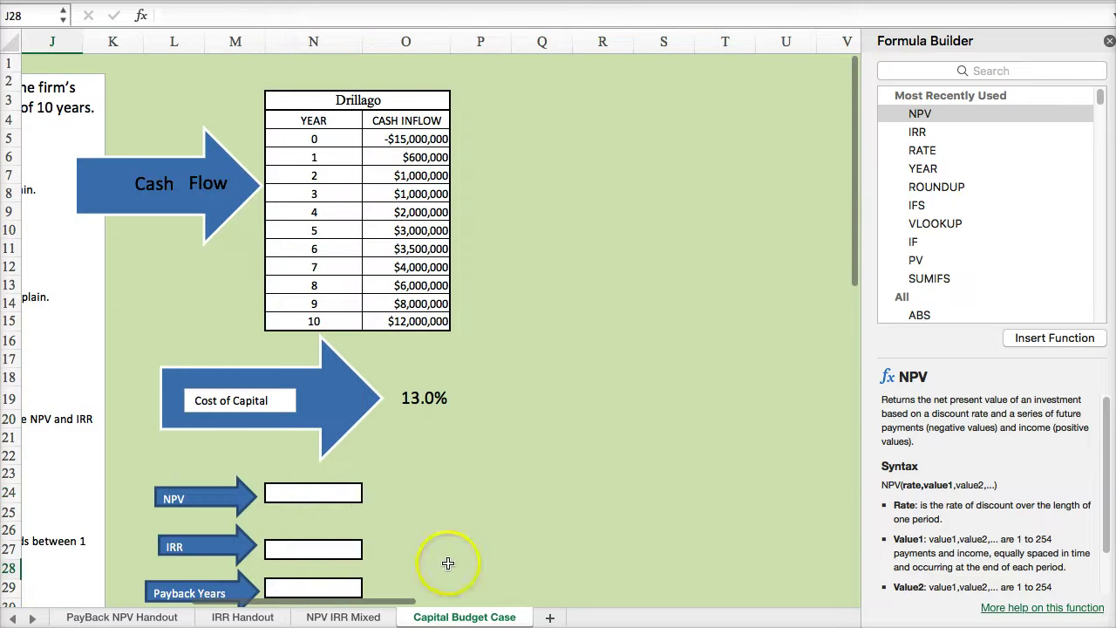
Calculate the NPV in N24 with the NPV function, using rate O19 and the year 1 to 10 cash flows O6:O15.
left_click(319, 494)
left_click(940, 114)
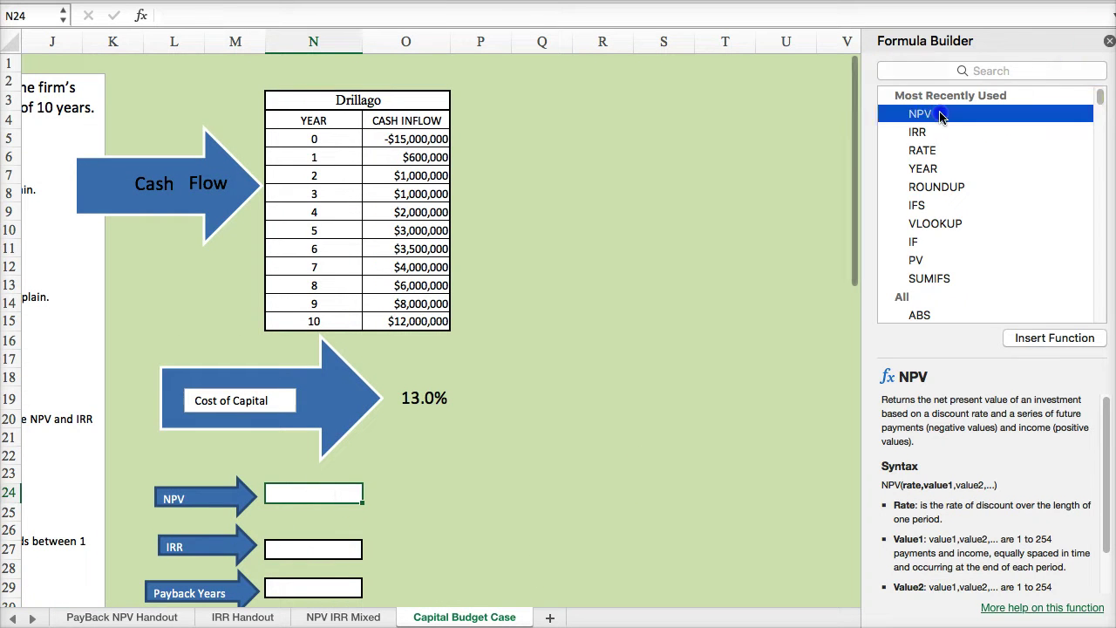
double_click(940, 114)
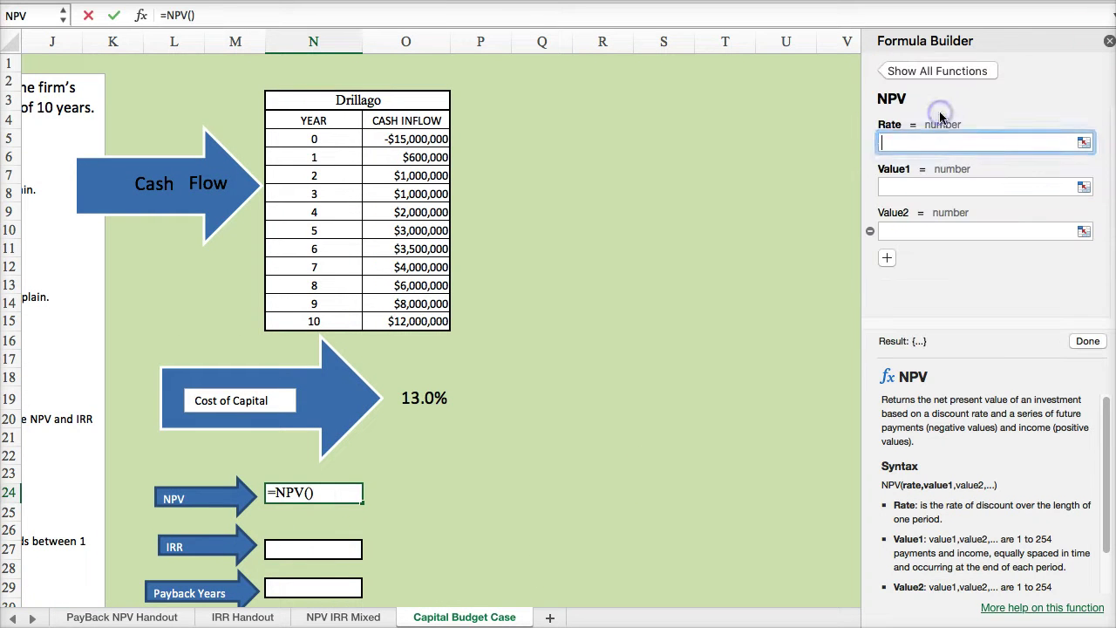
left_click(423, 406)
left_click(888, 186)
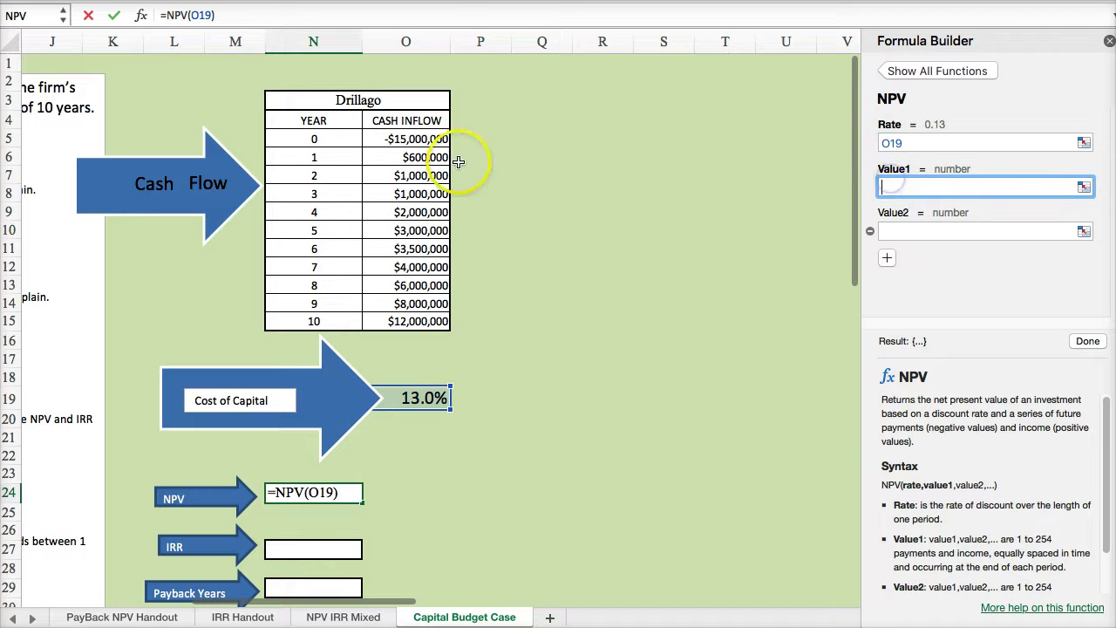
left_click_drag(457, 162, 441, 321)
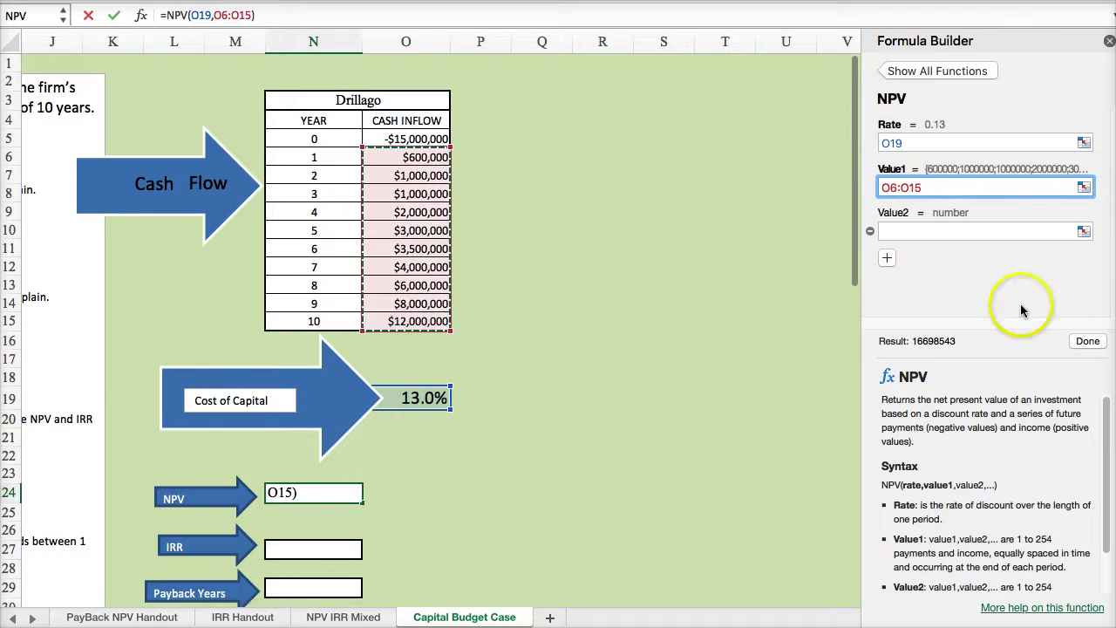
left_click(1087, 341)
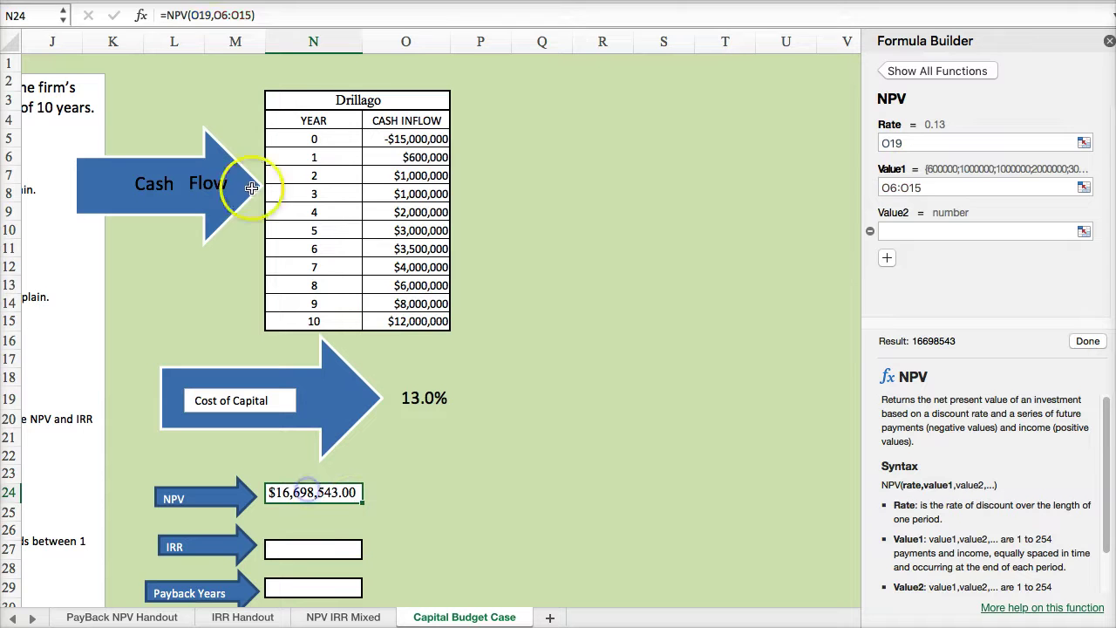
Add the year 0 cash flow O5 to the end of the NPV formula in N24.
left_click(266, 15)
type("+")
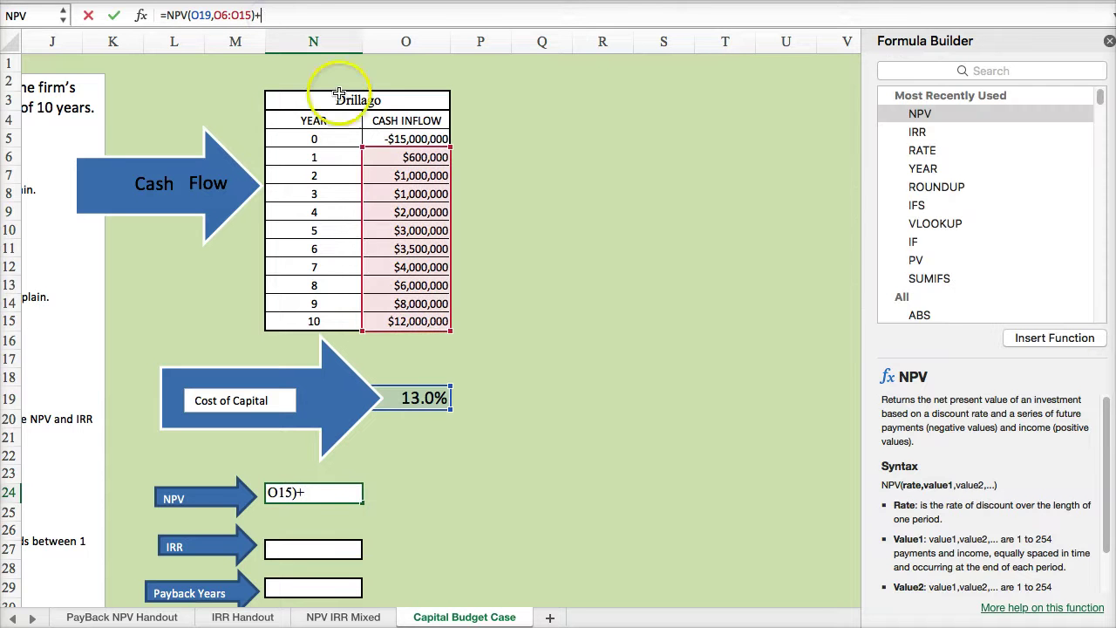
left_click(372, 137)
key("Return")
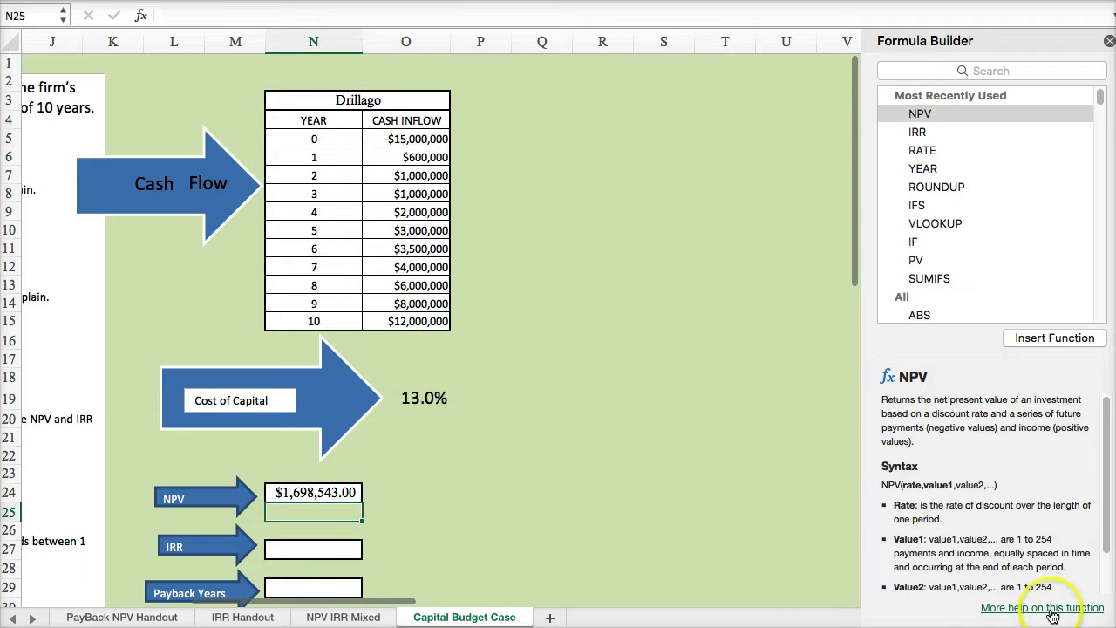
Calculate the IRR in N27 with the IRR function over all Drillago cash flows O5:O15.
scroll(560, 553, "down", 2)
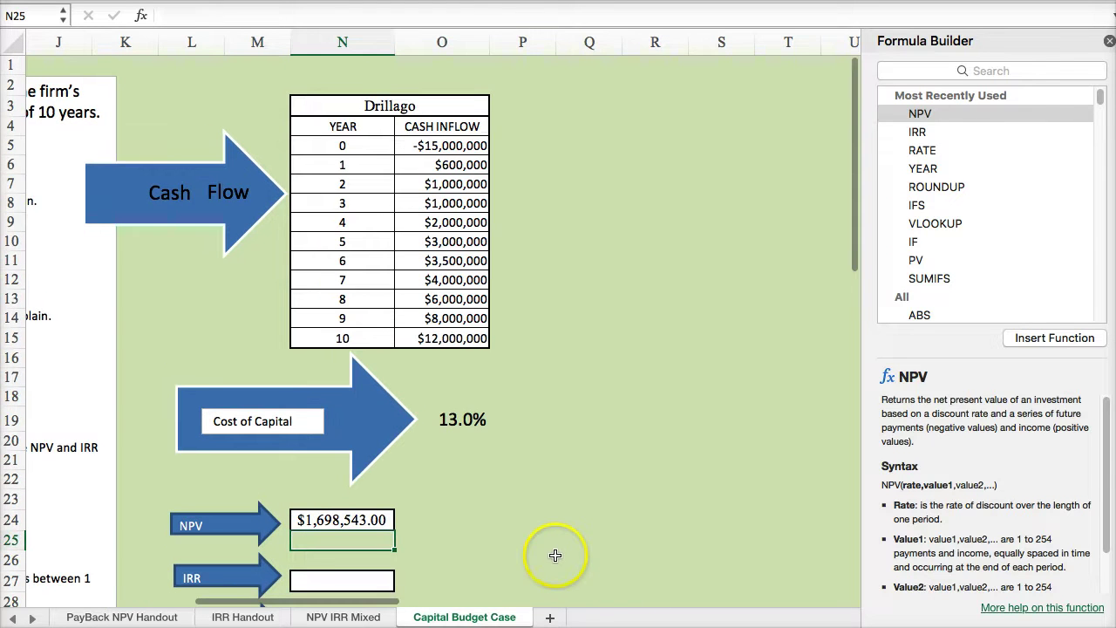
scroll(520, 530, "up", 3)
left_click(321, 543)
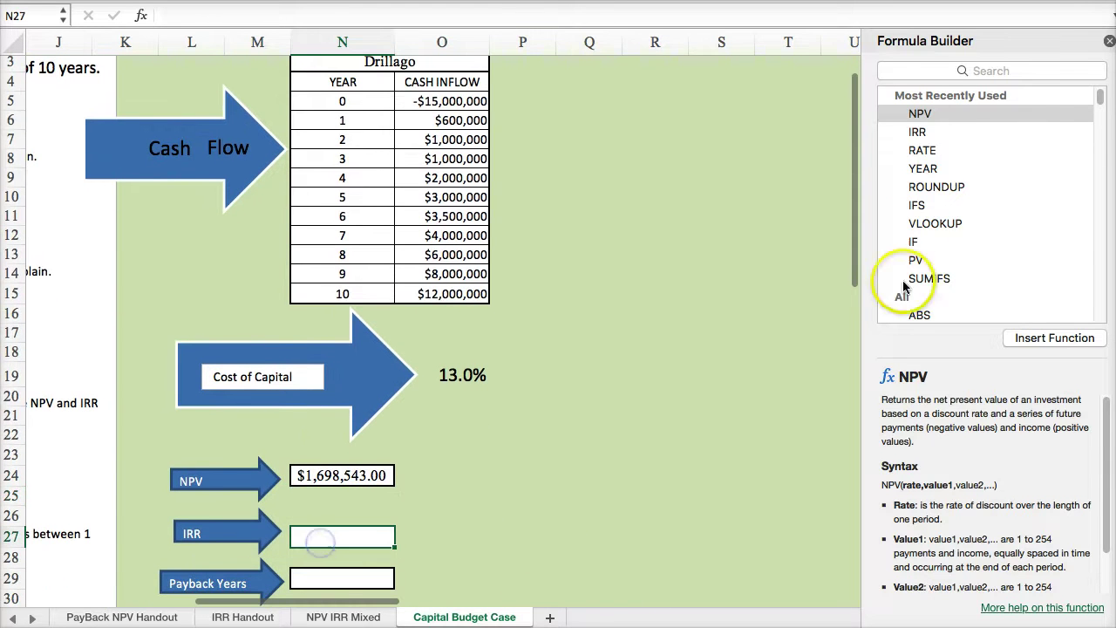
double_click(916, 133)
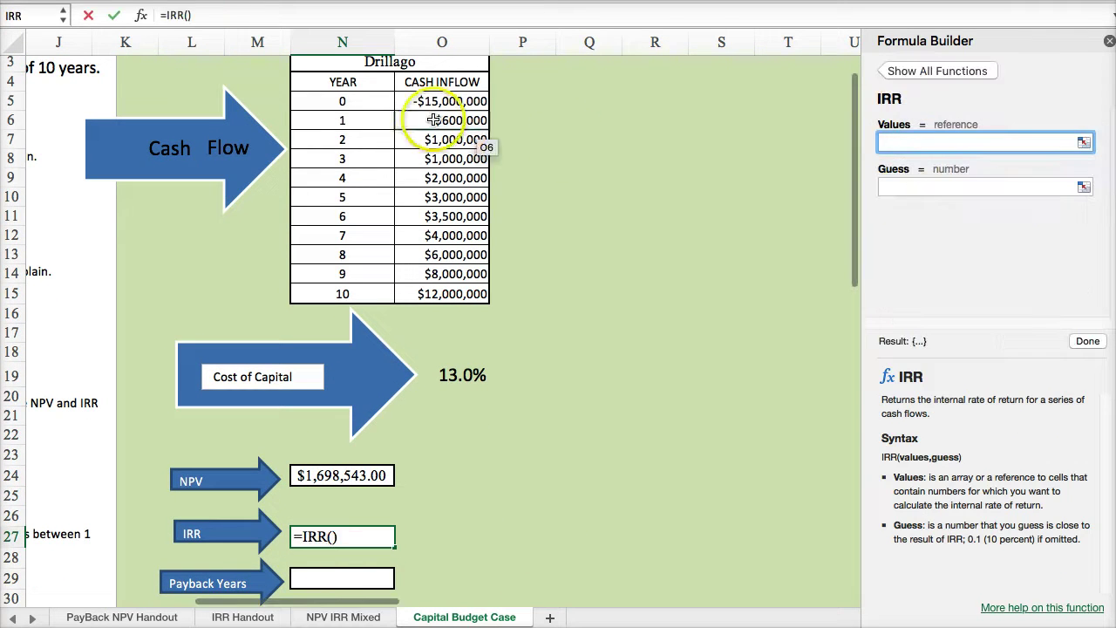
left_click_drag(423, 101, 413, 297)
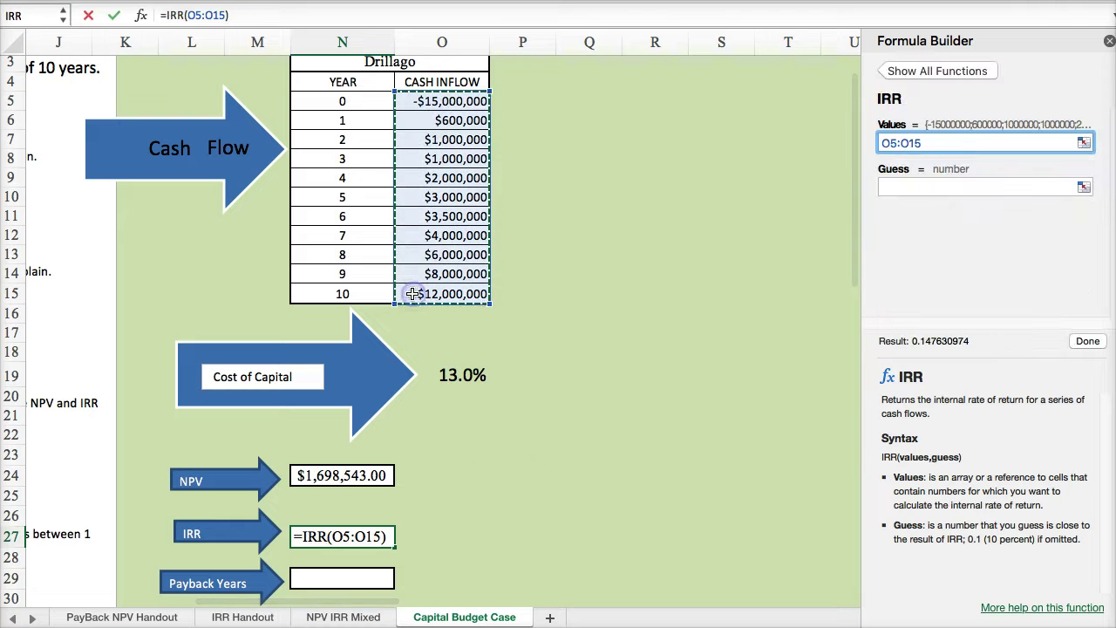
left_click(1086, 341)
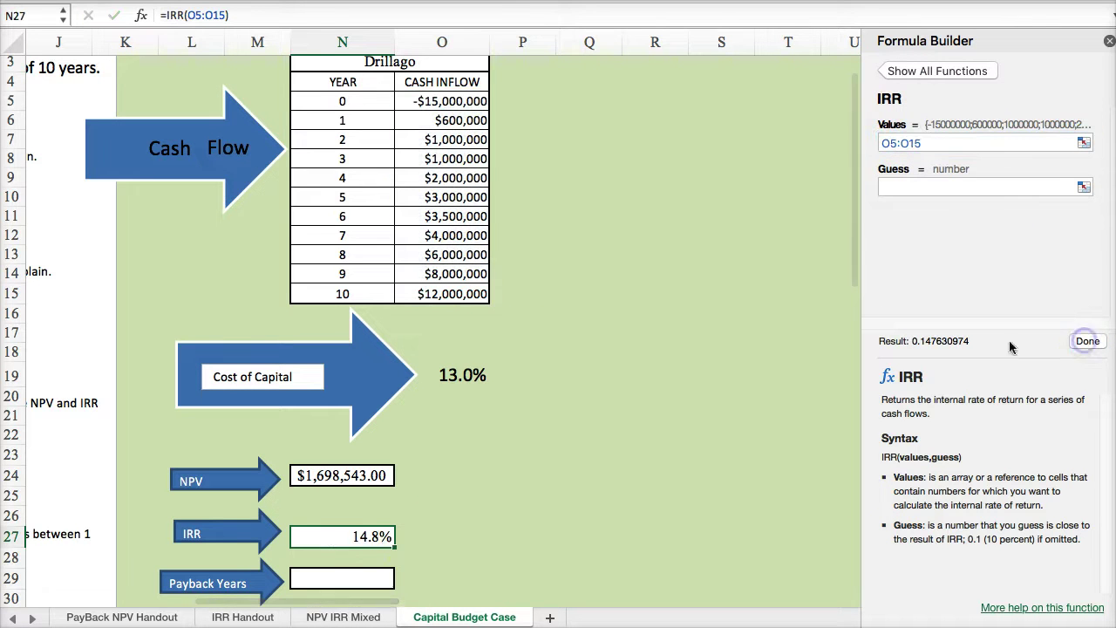
left_click(325, 580)
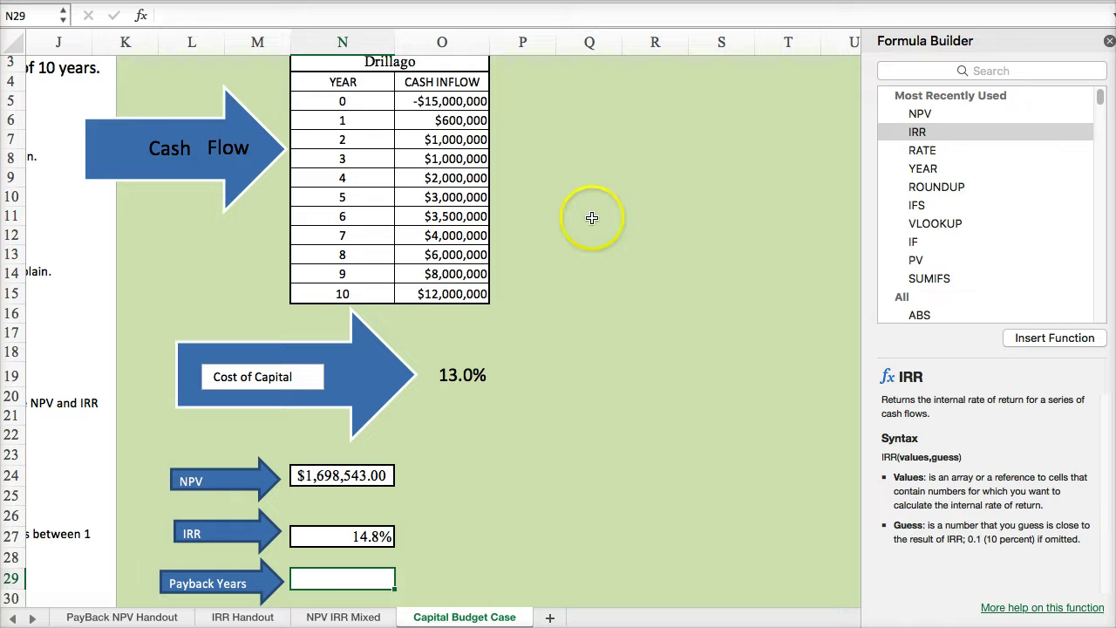
left_click(523, 95)
left_click(467, 96)
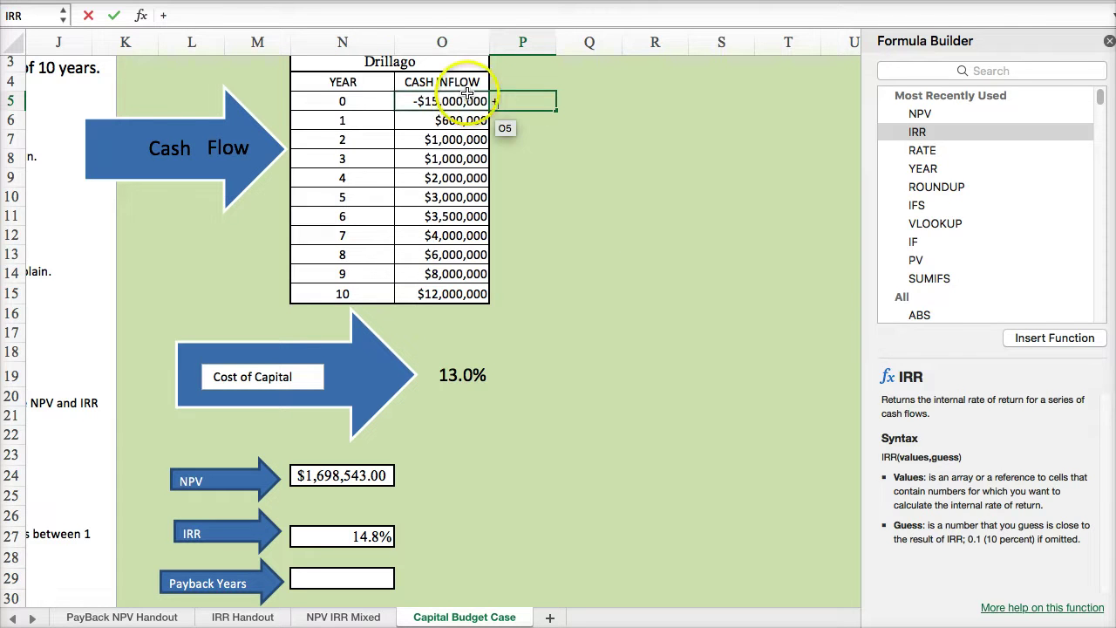
Enter the heading NCF in P4 and link P5 to the year 0 cash flow with +O5.
left_click(538, 140)
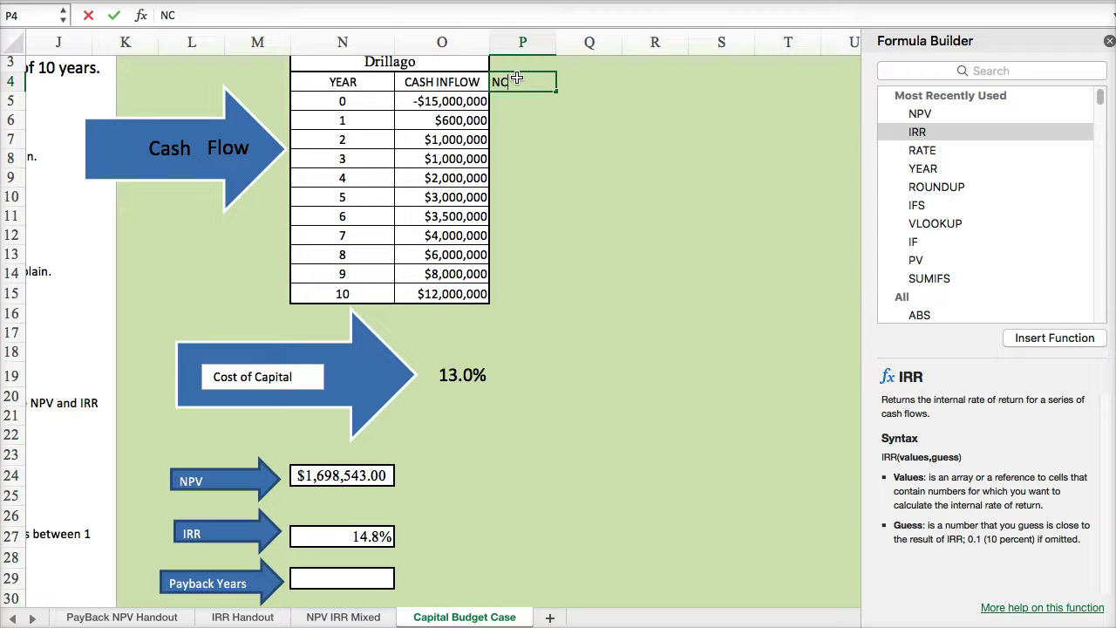
left_click(533, 107)
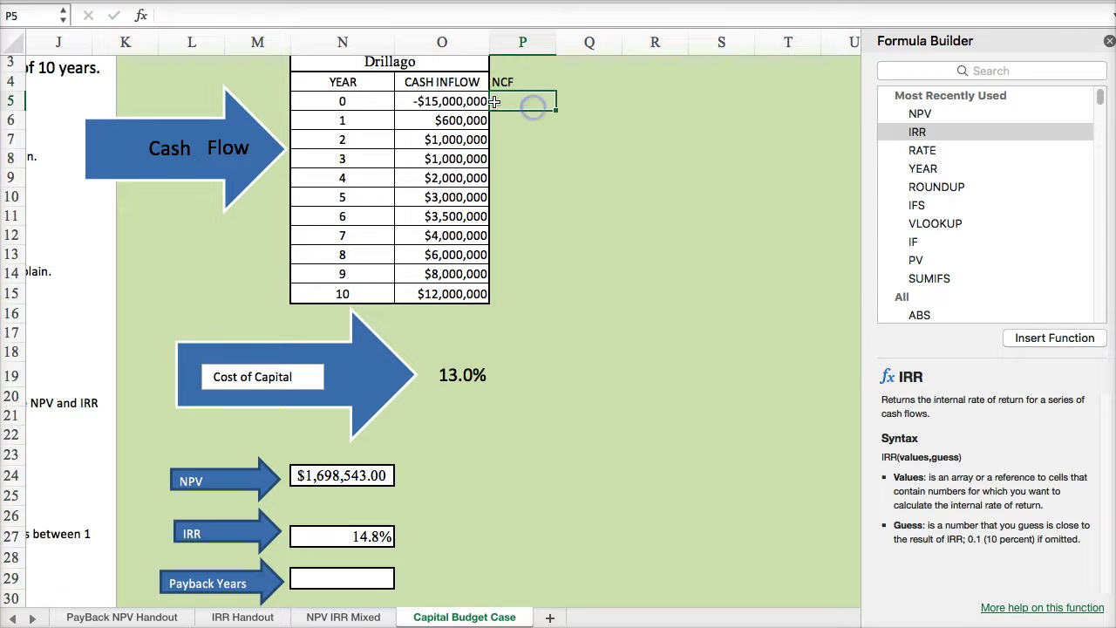
type("+")
left_click(453, 101)
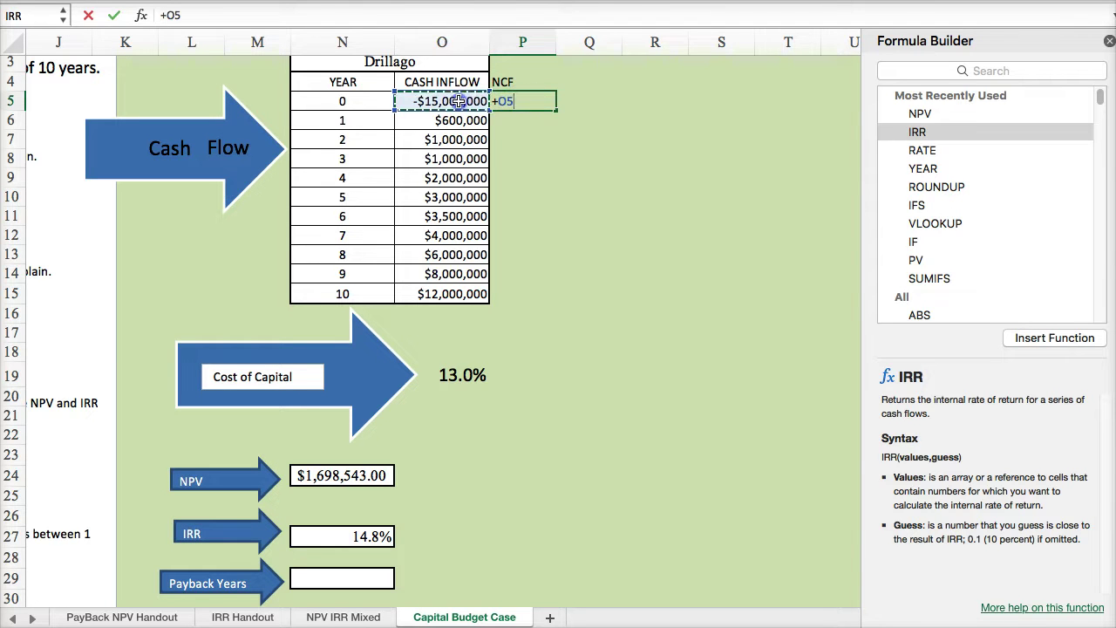
key("Return")
Enter the cumulative cash flow formula +P5+O6 in P6 for year 1.
type("+")
left_click(514, 102)
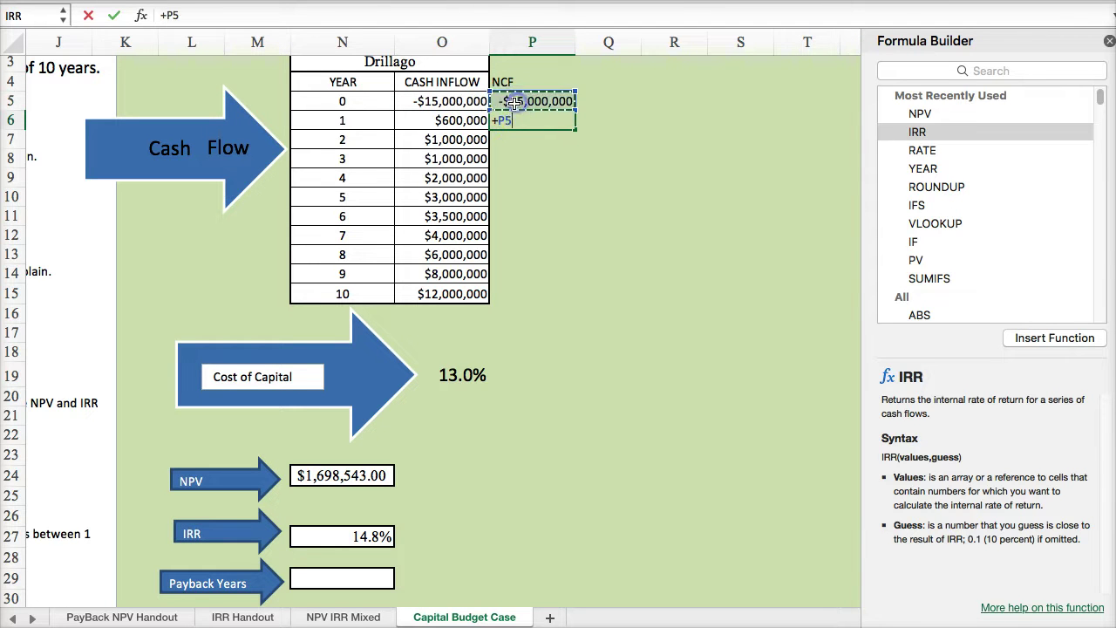
type("+")
left_click(471, 120)
key("Return")
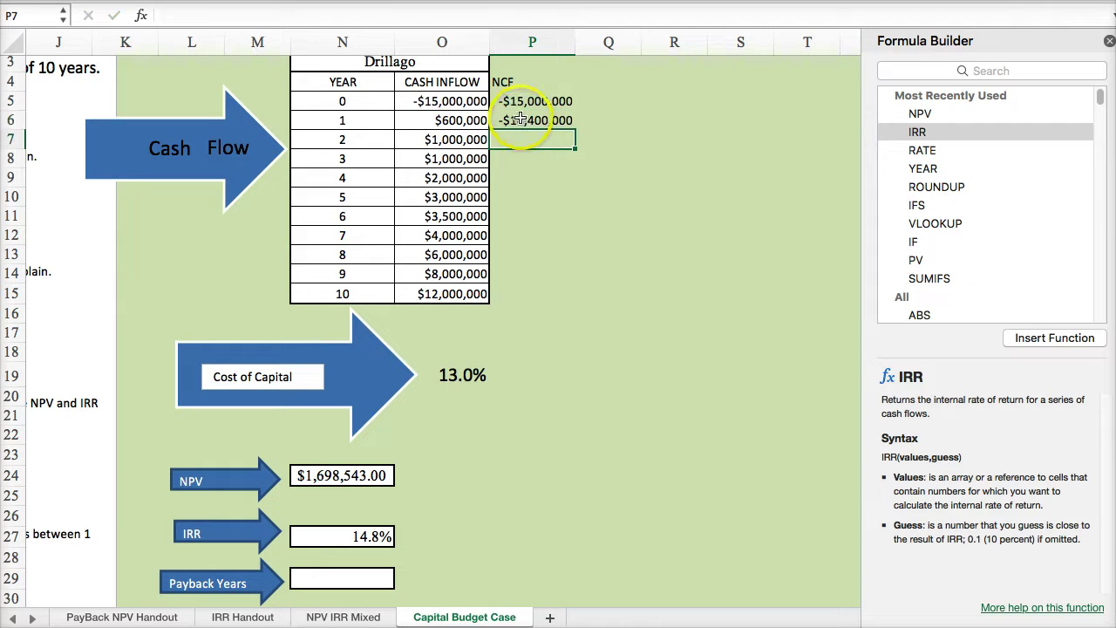
Fill the cumulative formula from P6 down to P12 for year 7.
left_click(523, 121)
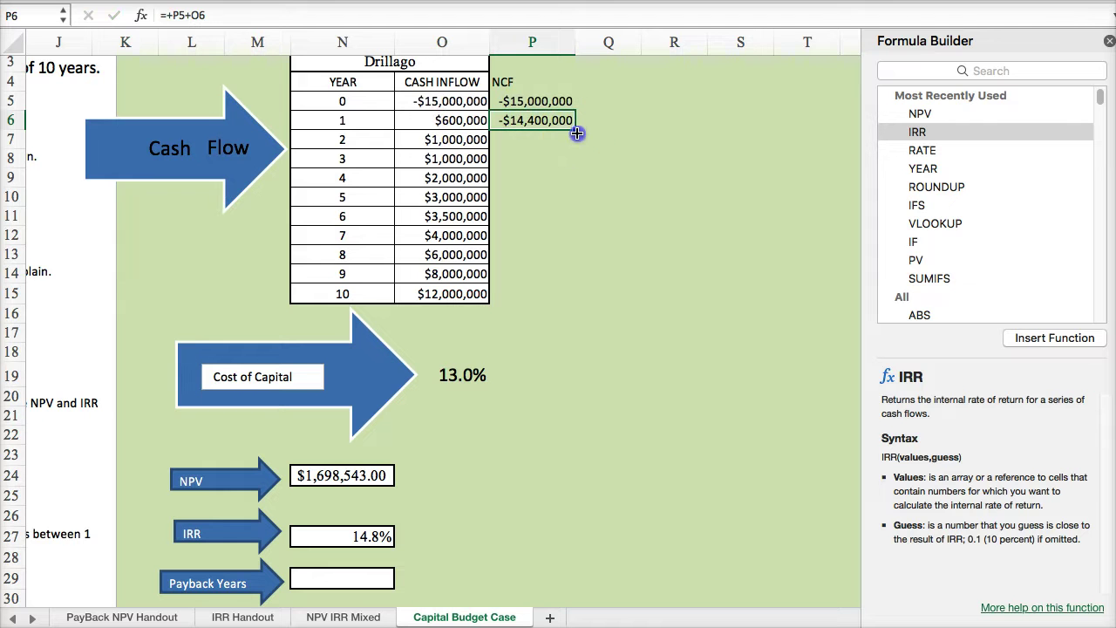
left_click_drag(570, 243, 571, 246)
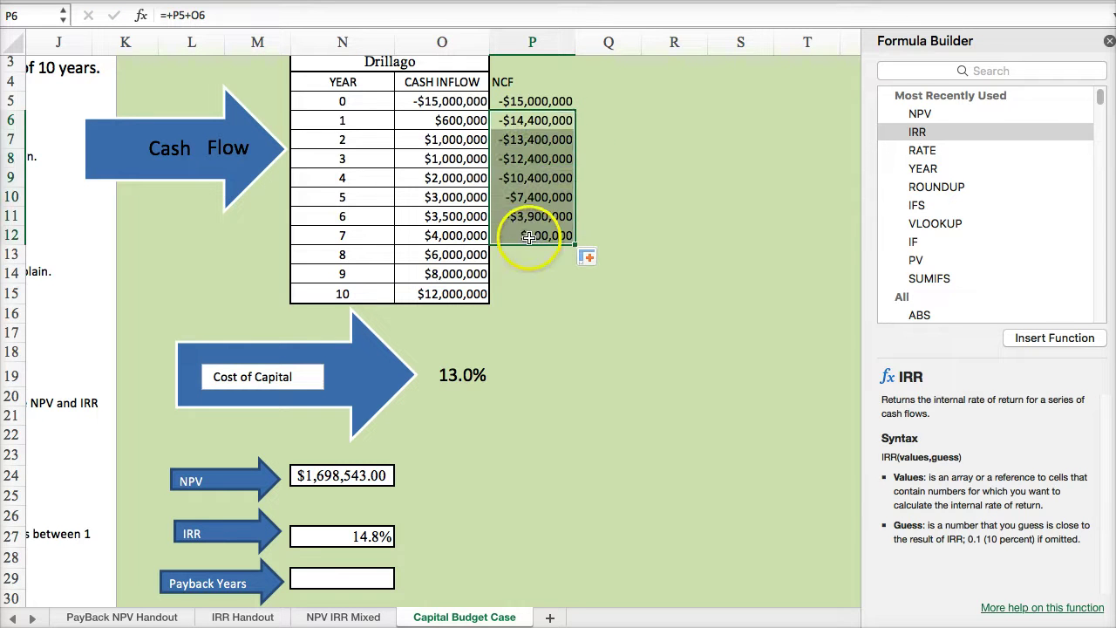
left_click(529, 237)
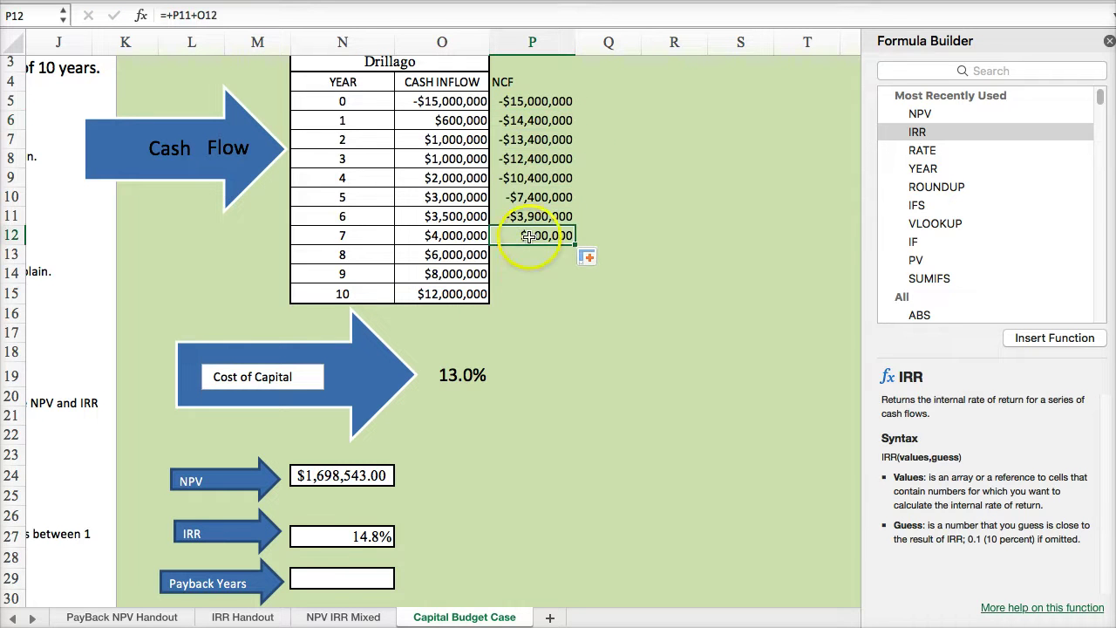
Calculate the Drillago payback years in N29 with the formula +N11+(ABS(P11)/O12).
left_click(332, 585)
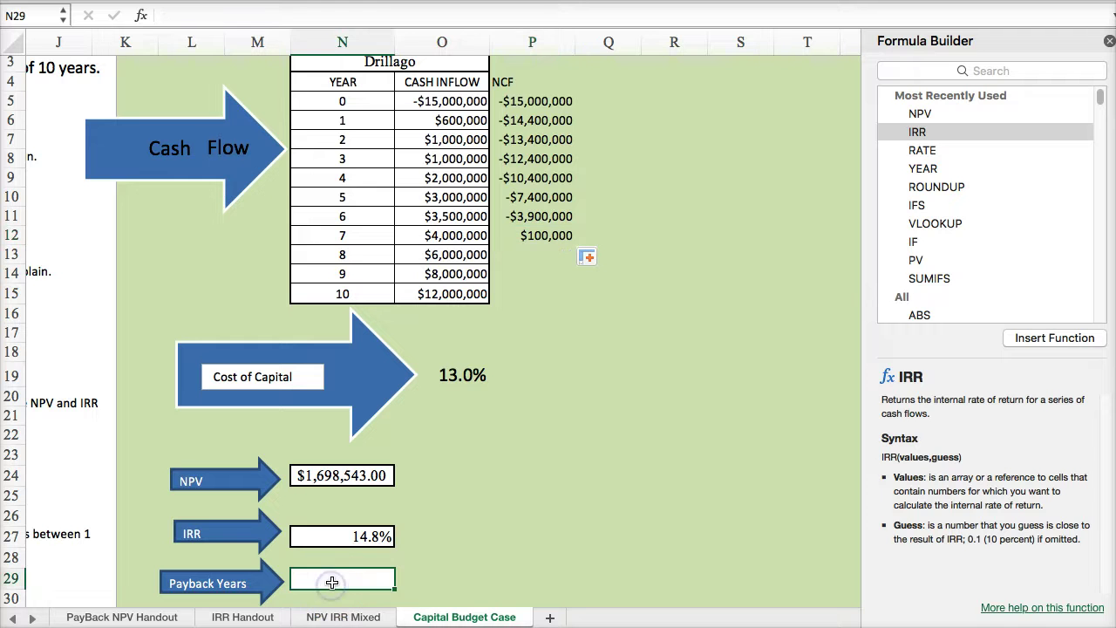
type("+")
left_click(348, 214)
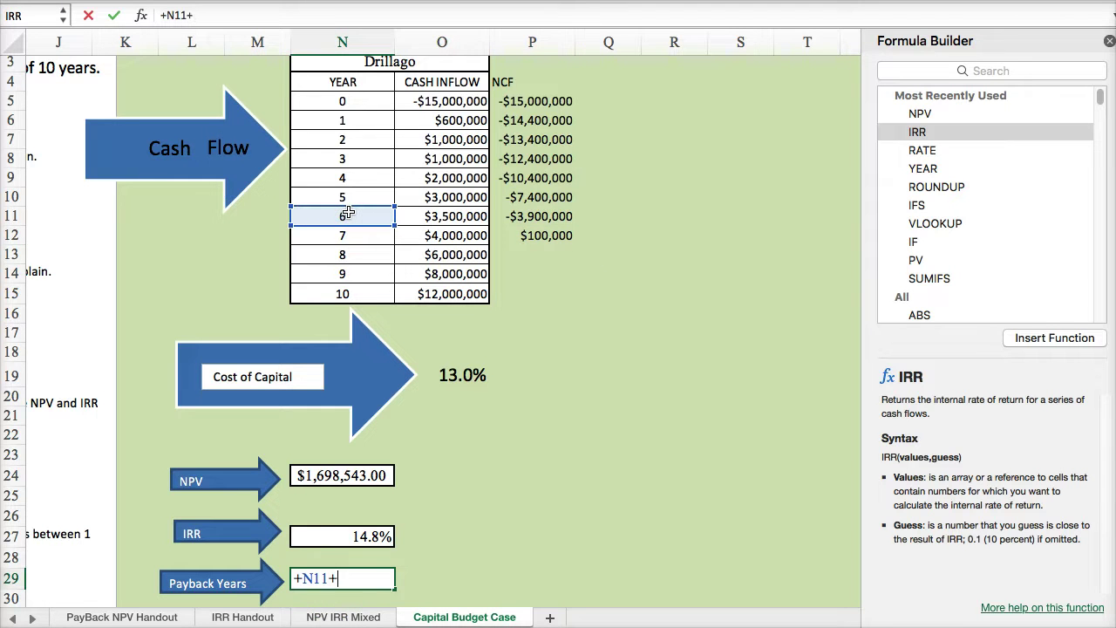
type("+(abs")
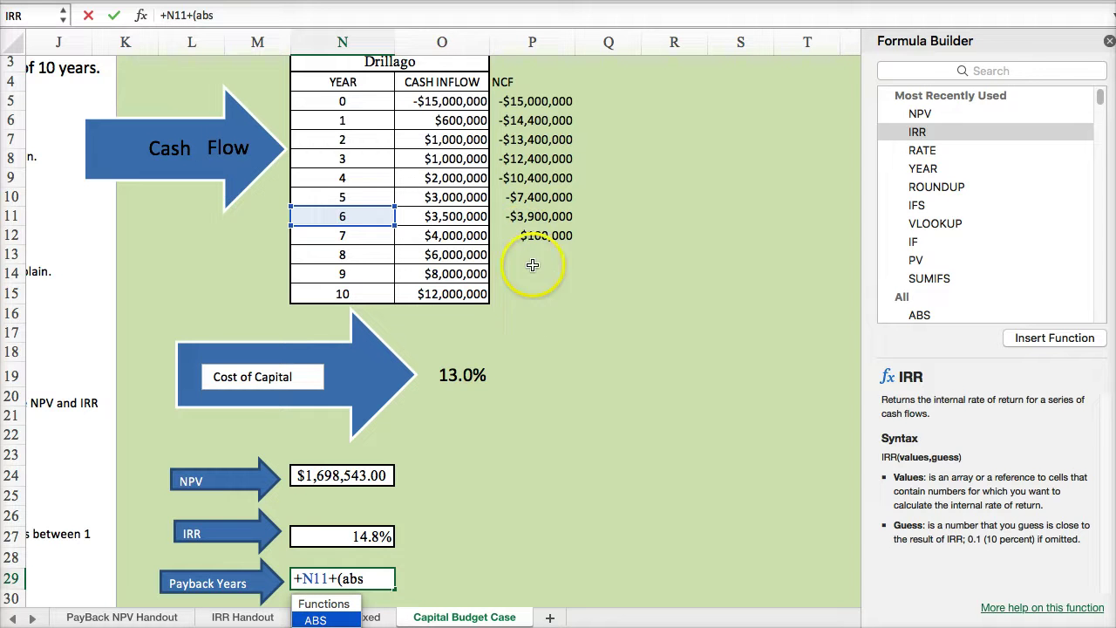
left_click(527, 219)
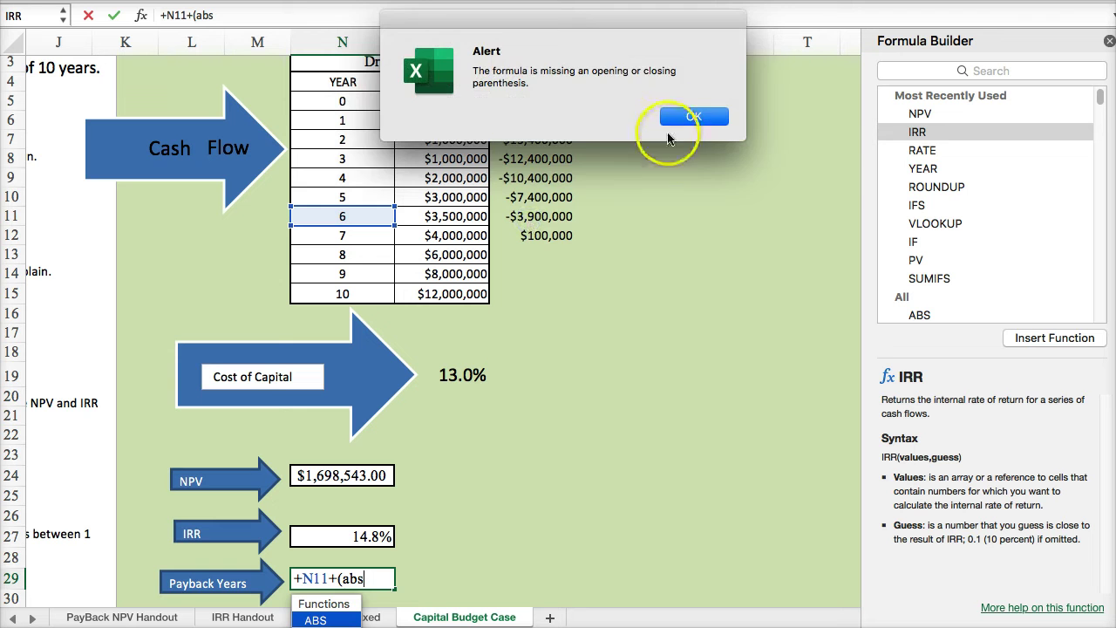
left_click(688, 119)
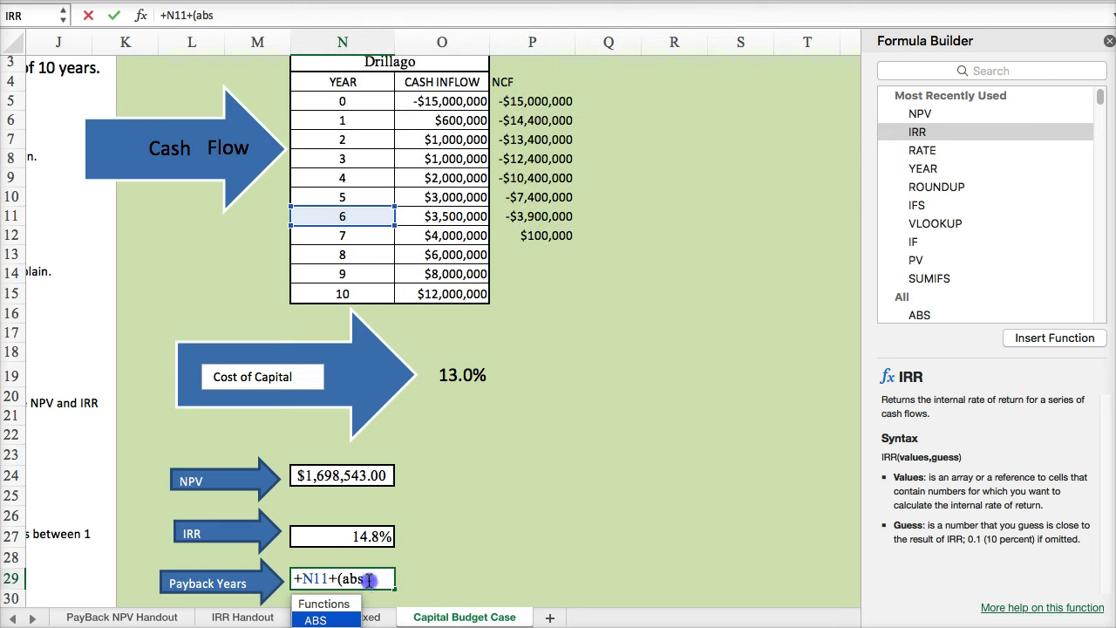
type("(")
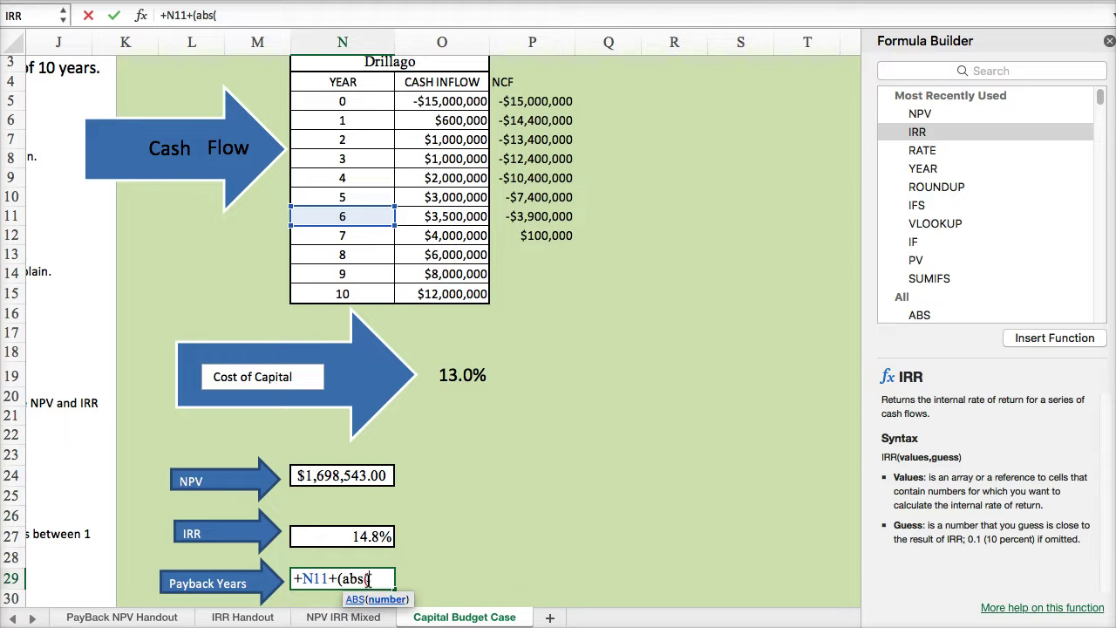
left_click(527, 215)
type(")")
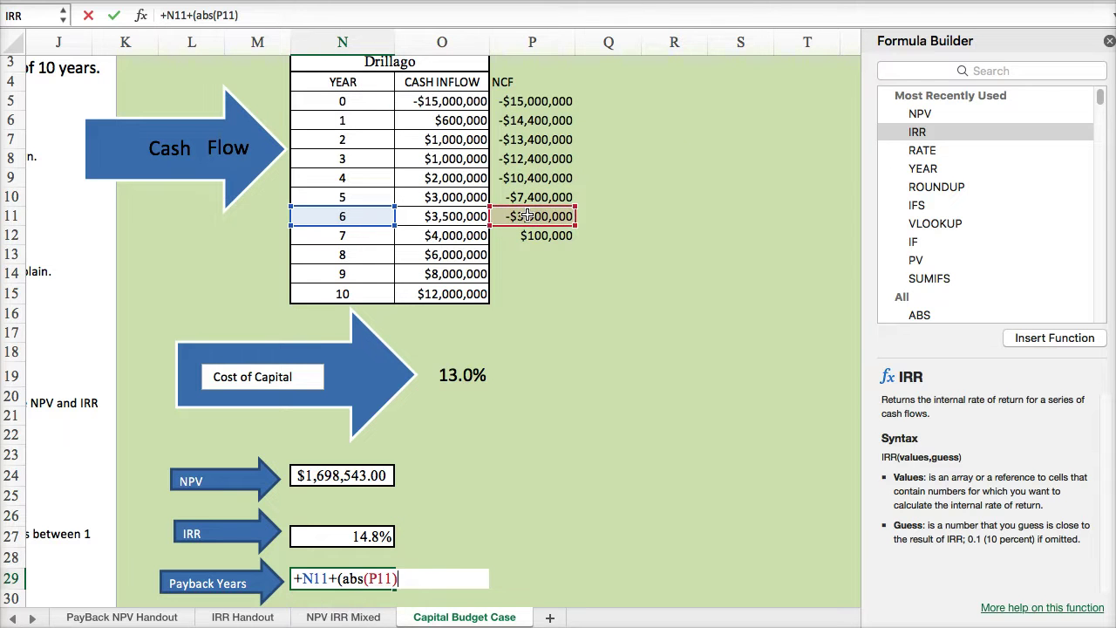
type("/")
left_click(431, 237)
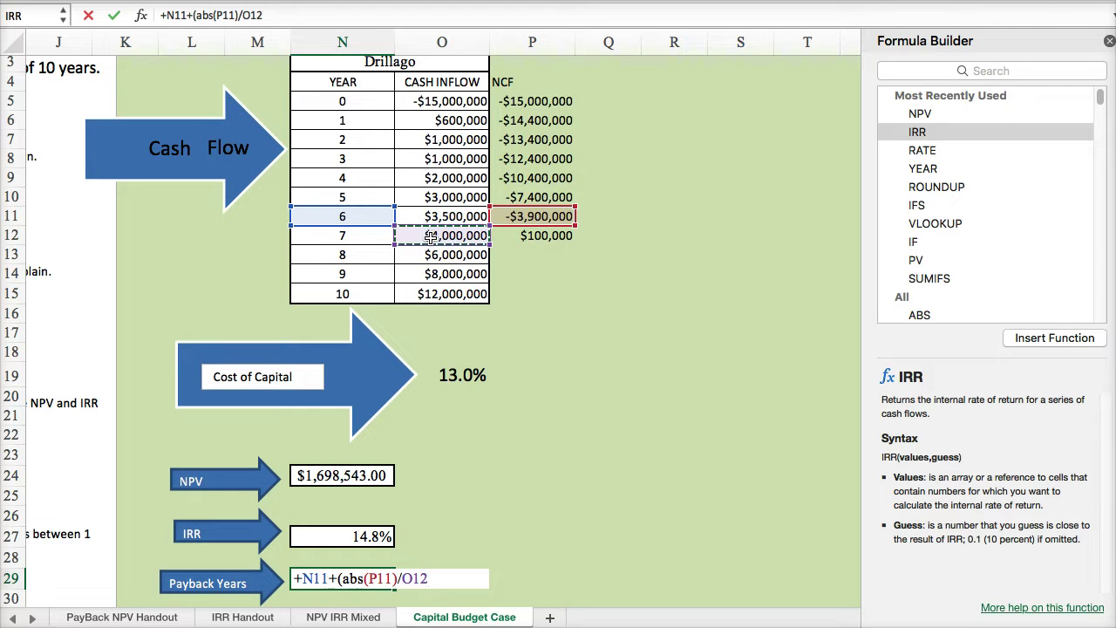
type(")")
key("Return")
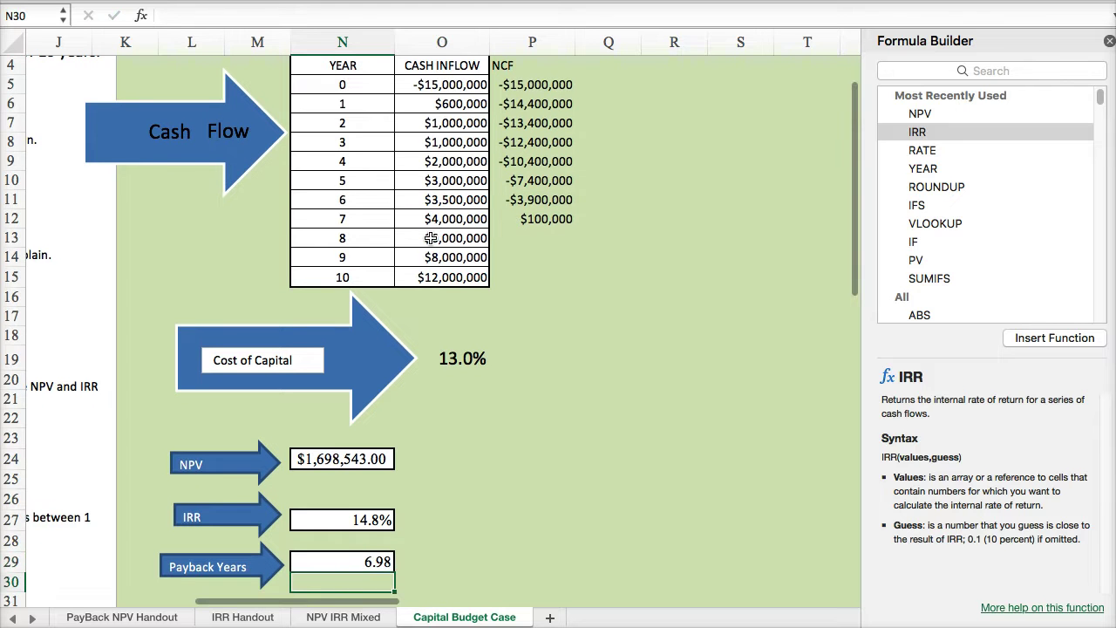
Review the payback formula in N29, then the Drillago case questions alongside the cash flow table and results.
left_click(339, 562)
scroll(499, 435, "up", 2)
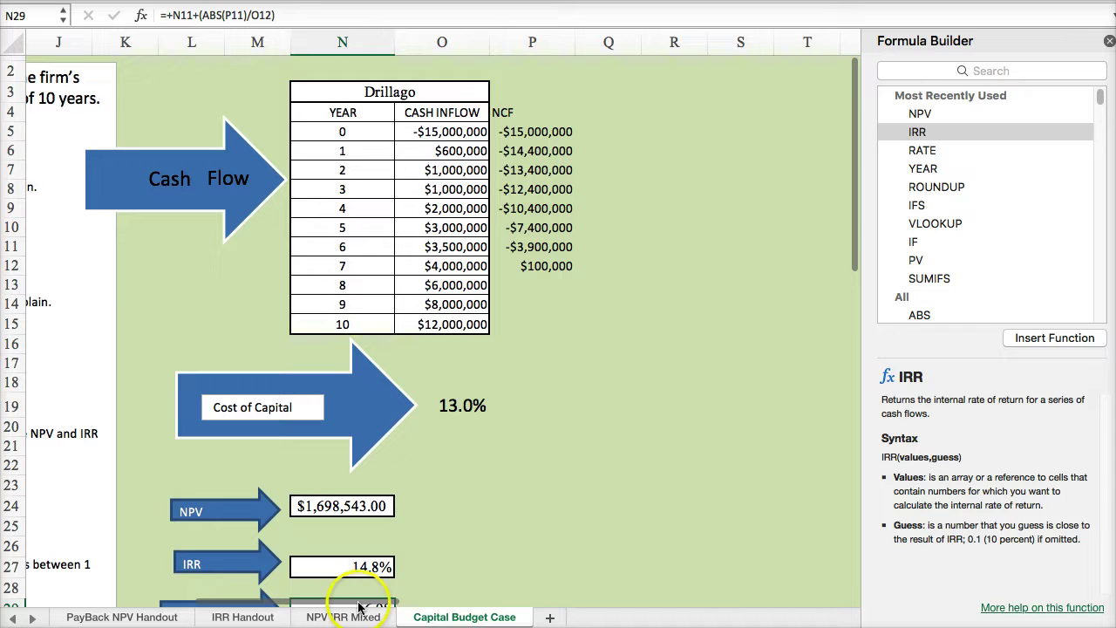
left_click_drag(361, 603, 231, 603)
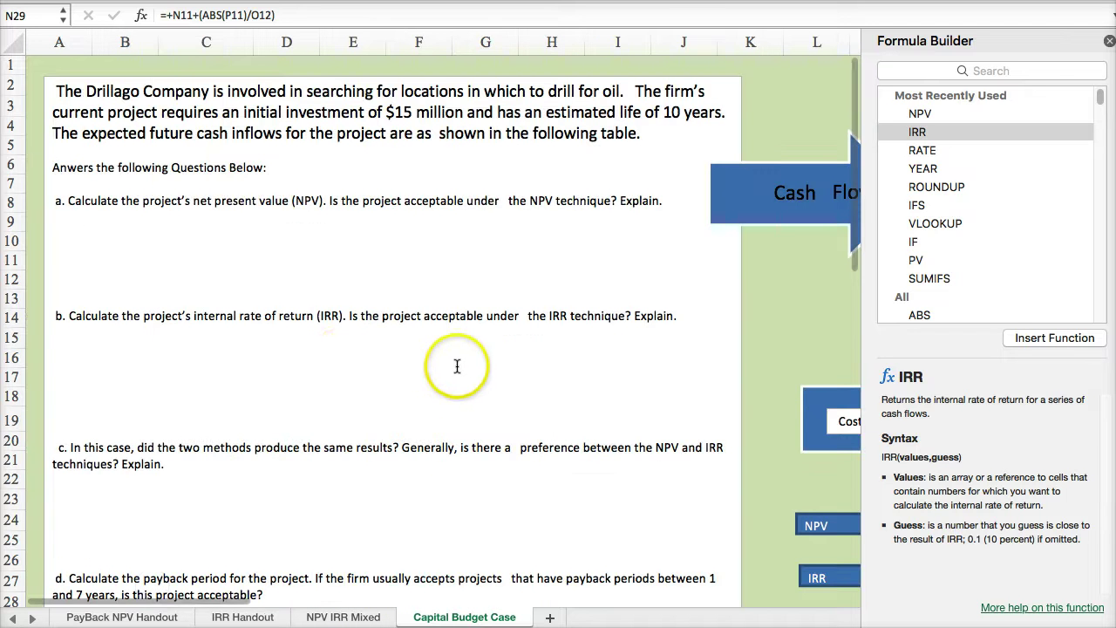
left_click_drag(224, 602, 357, 602)
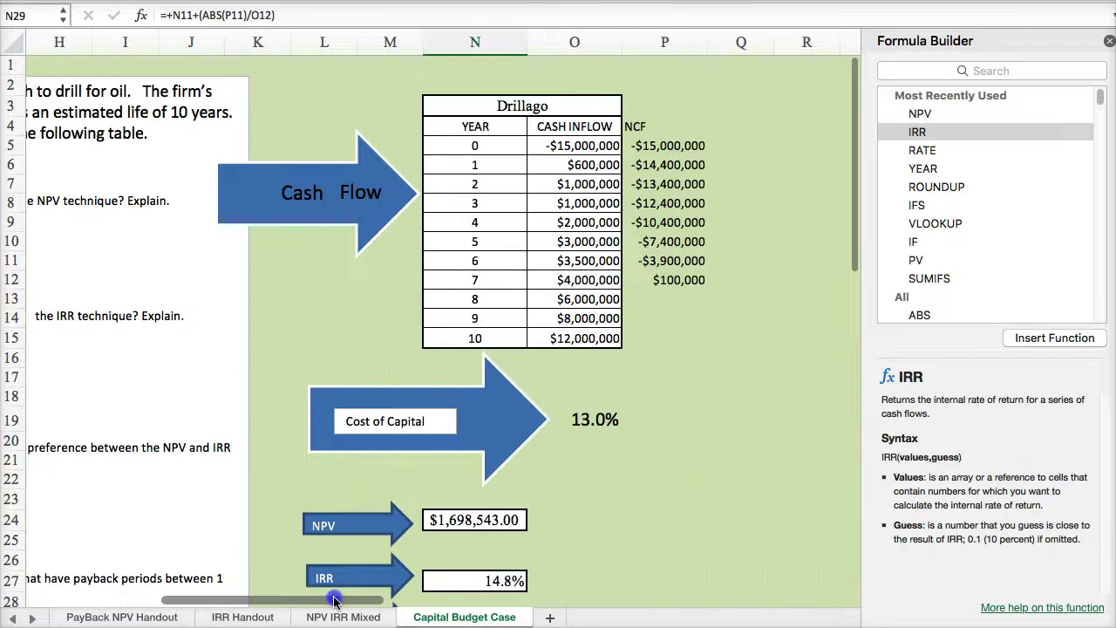
scroll(301, 435, "down", 2)
scroll(300, 435, "up", 2)
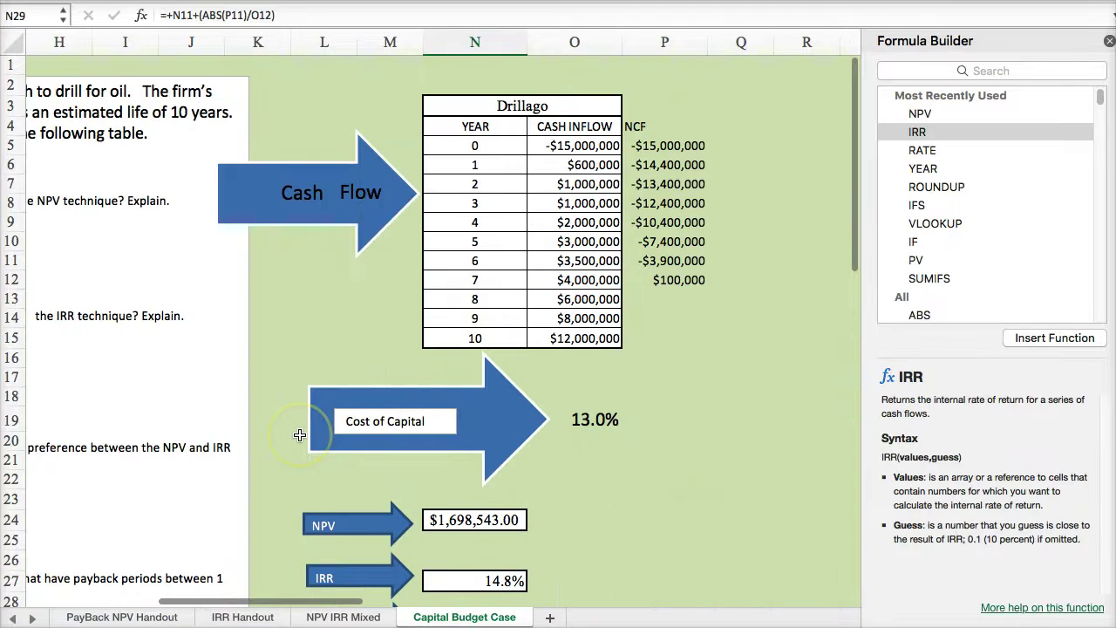